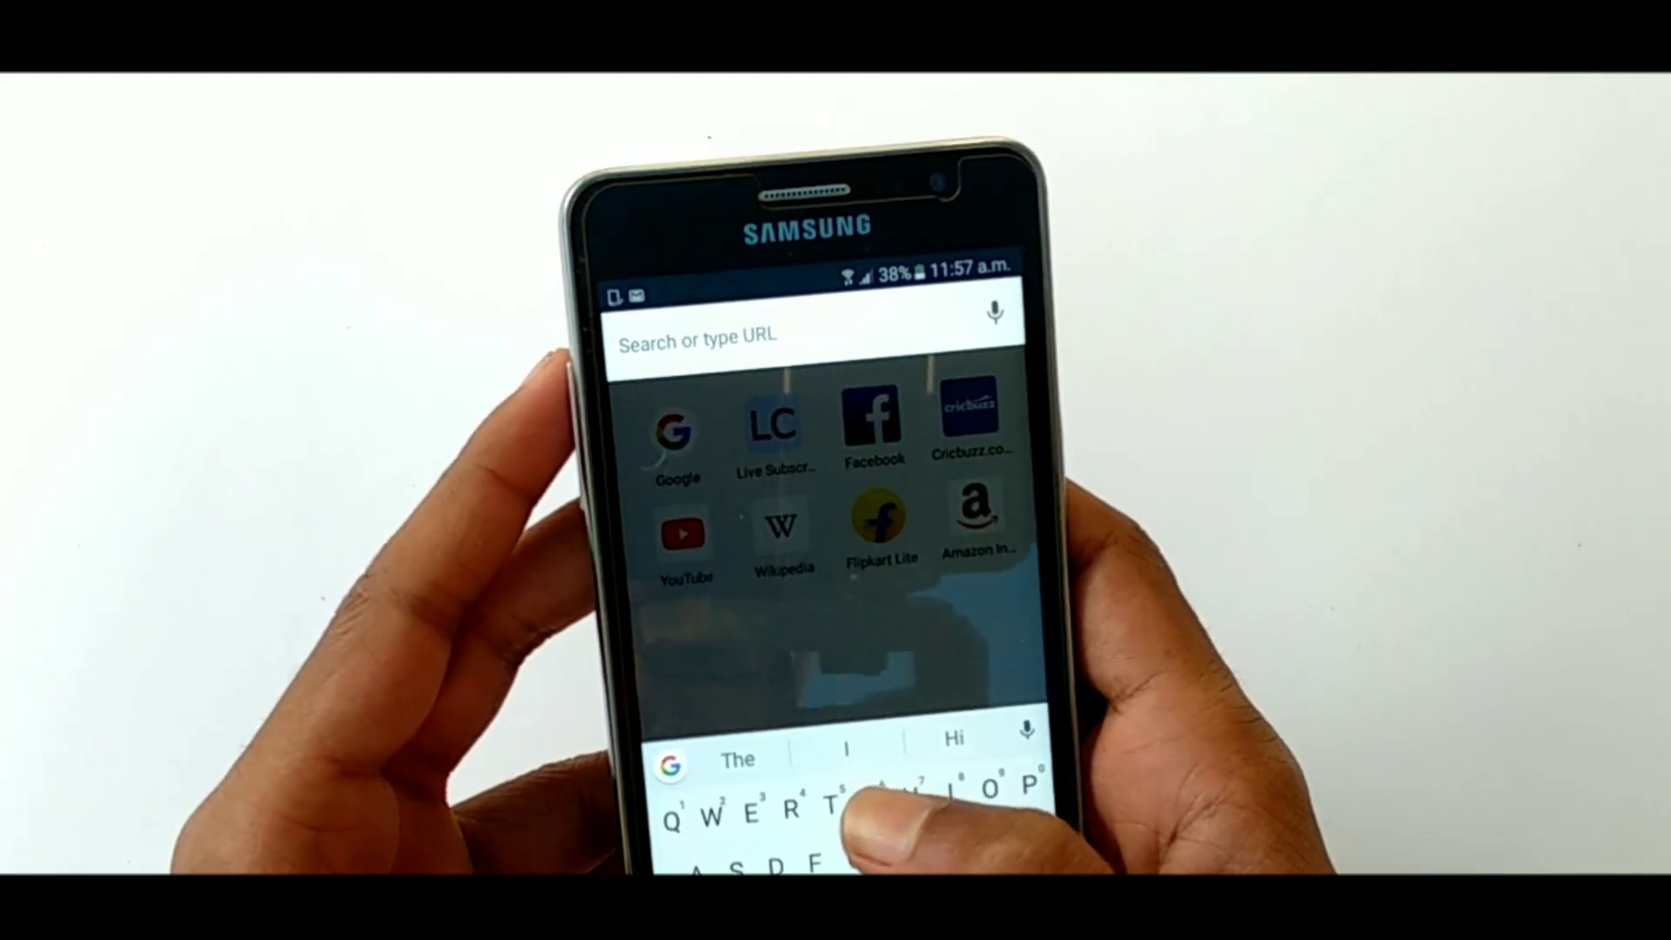
# Search Google for 'Tech 4 Malayalam' by completing 'Tech 4 mala' with the suggestion
pyautogui.write('Tech ')
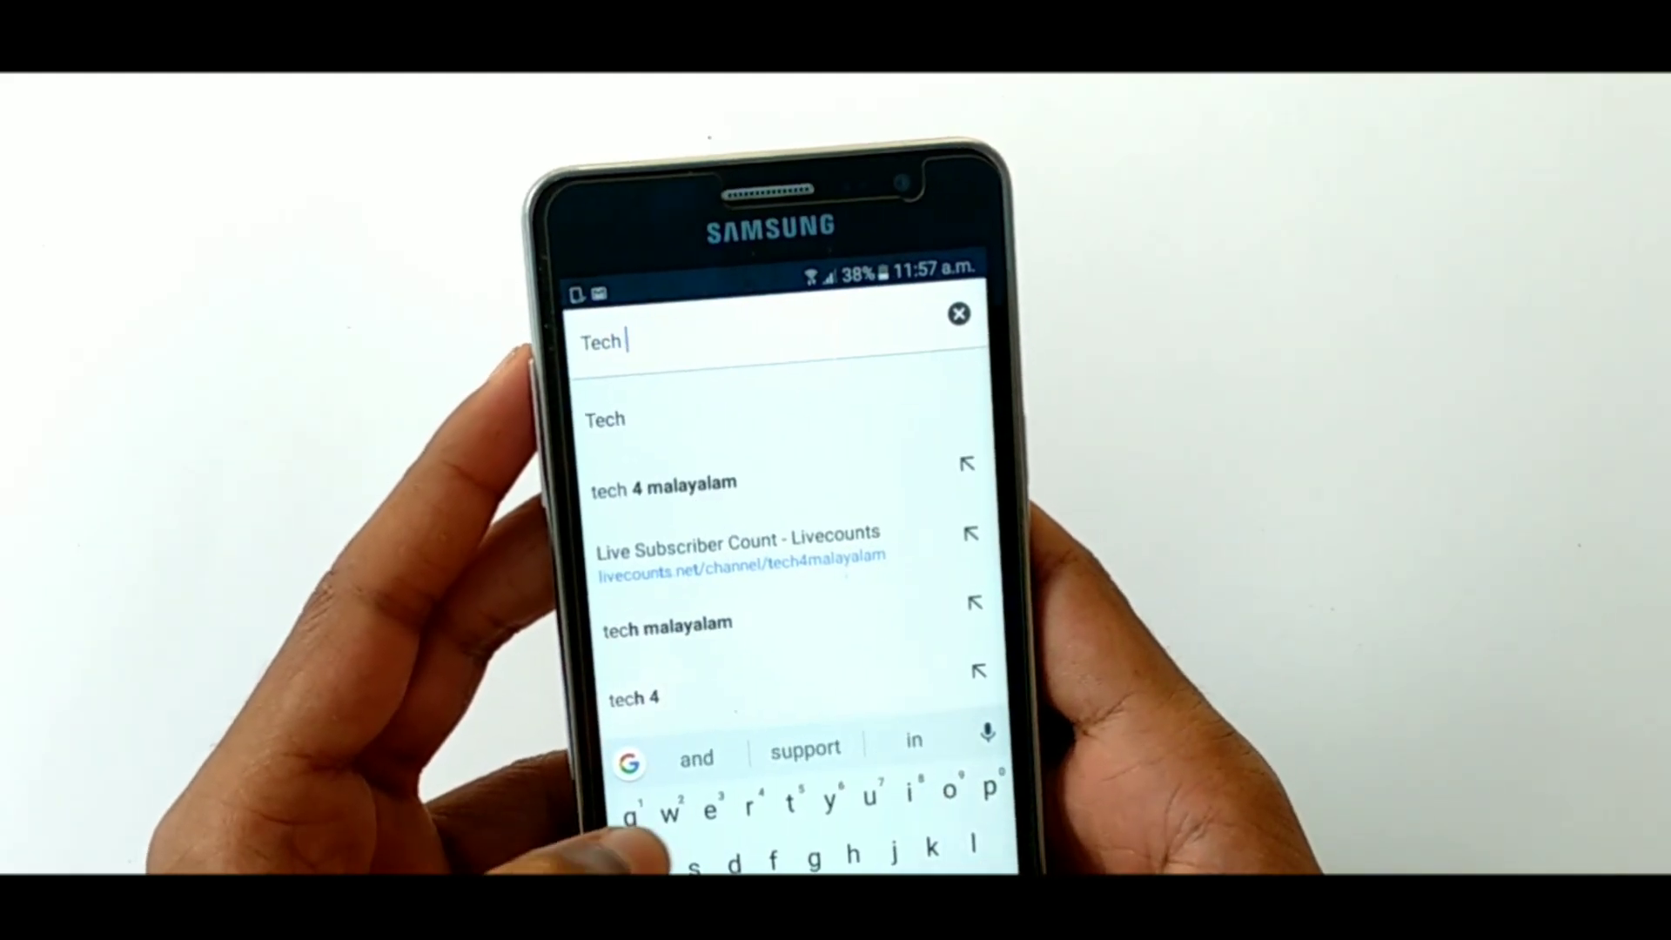
pyautogui.write('4 mala')
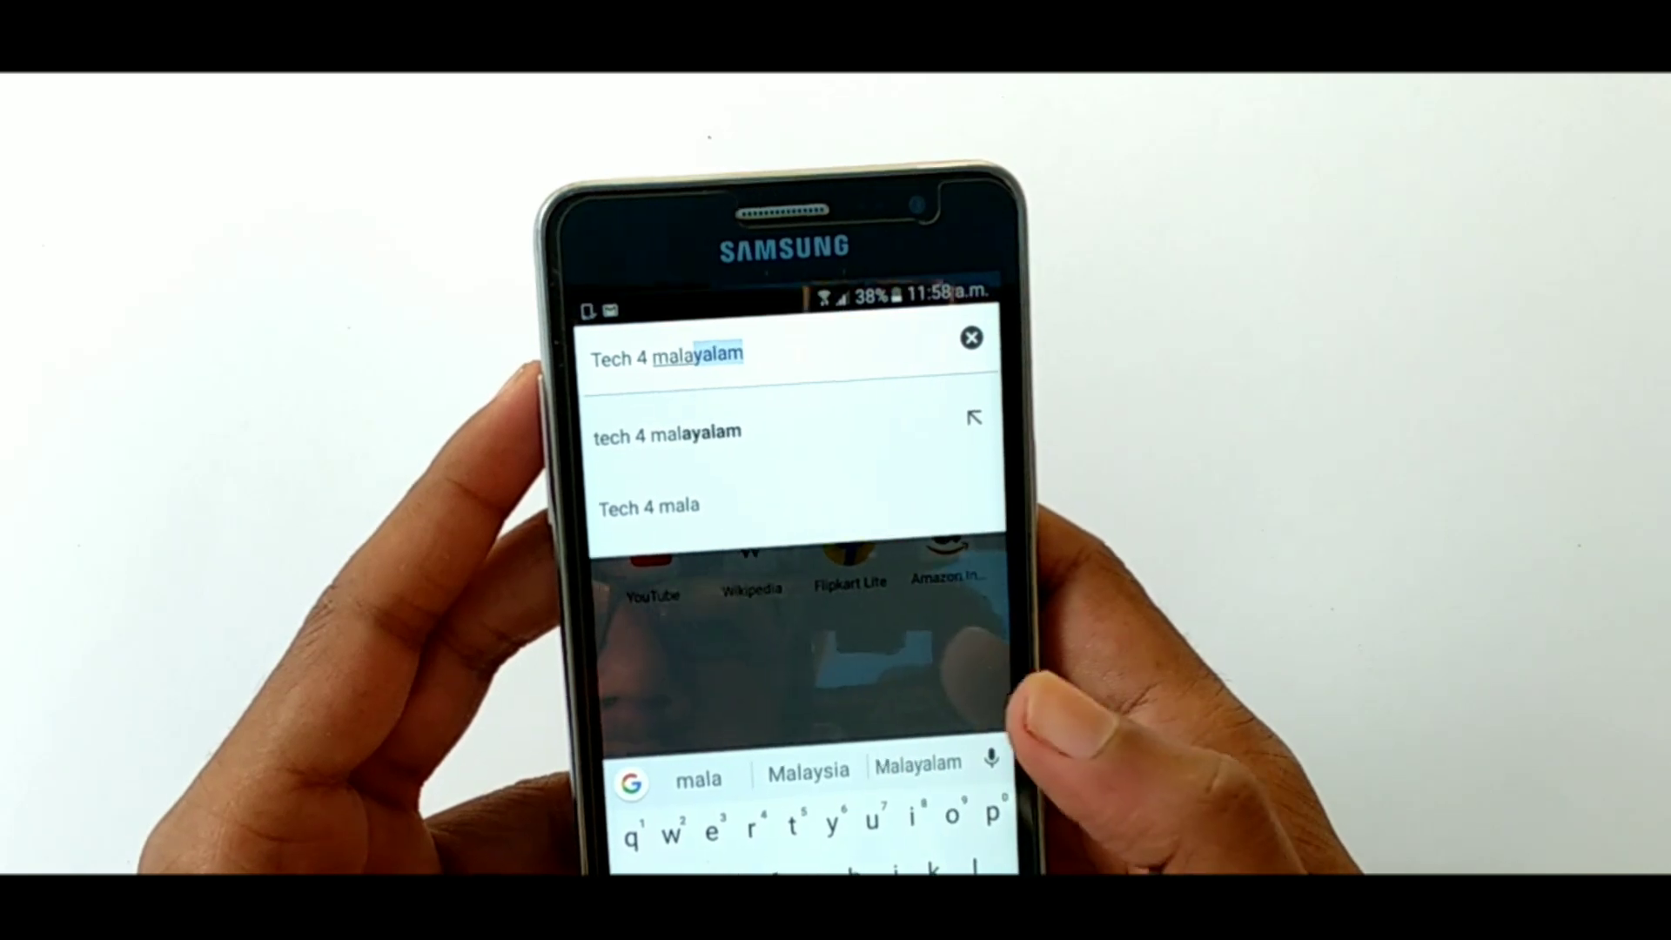
pyautogui.click(913, 762)
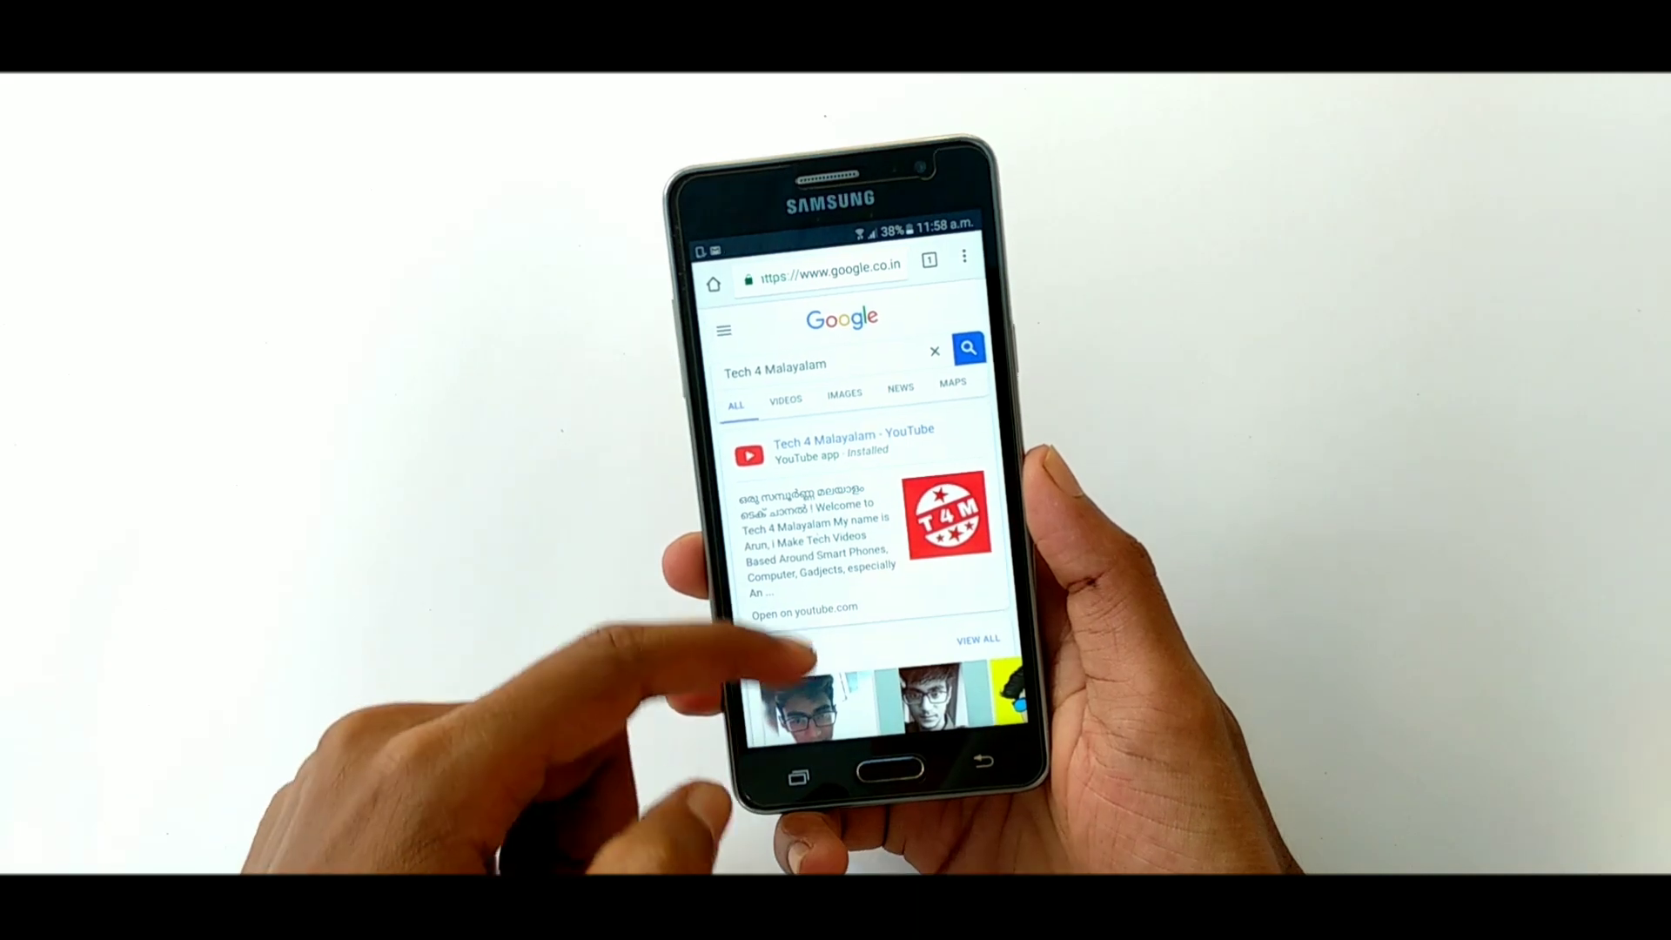
# Switch the Tech 4 Malayalam results to Images and look over the thumbnails
pyautogui.scroll(-3, 783, 470)
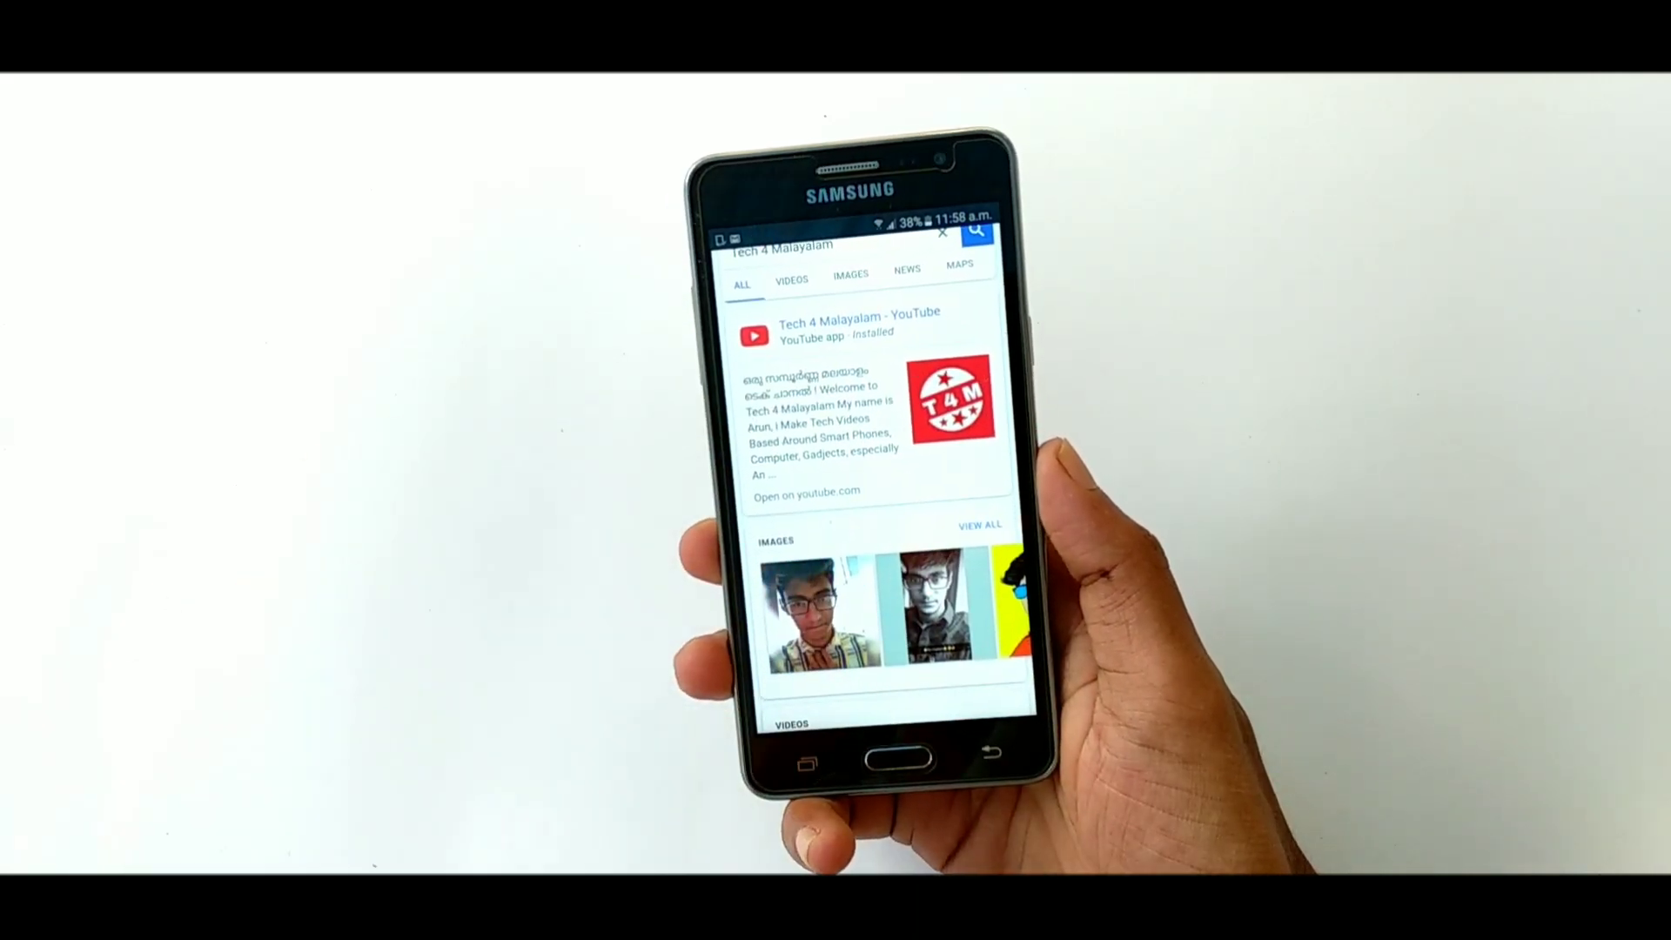
pyautogui.scroll(3, 870, 479)
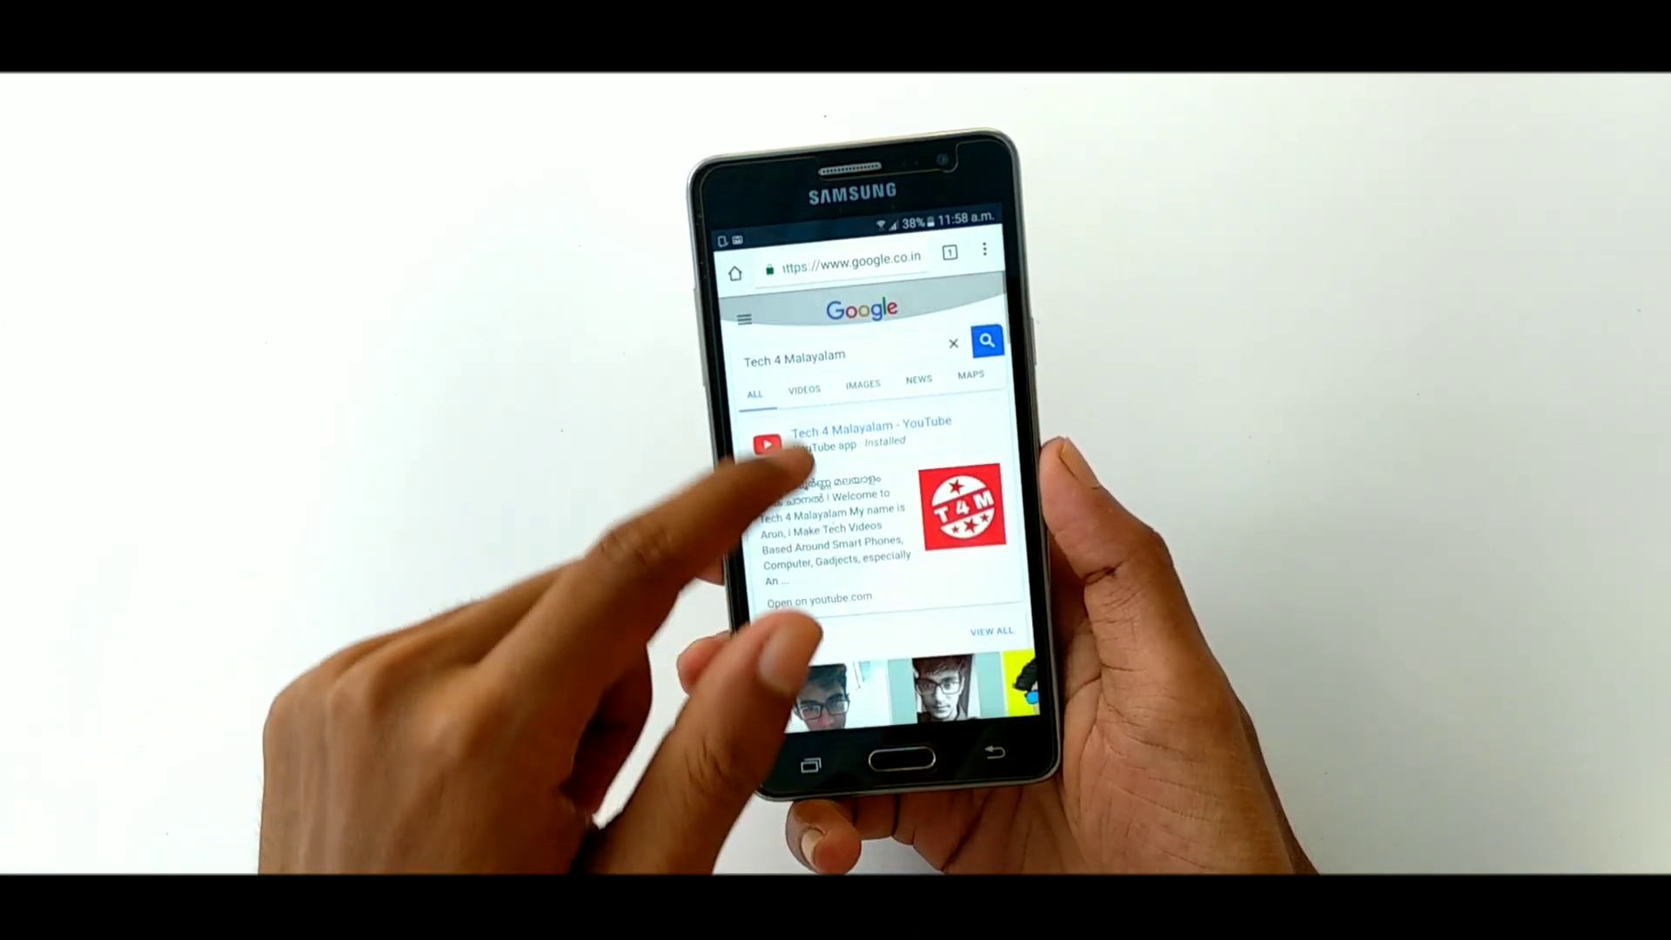
pyautogui.click(867, 380)
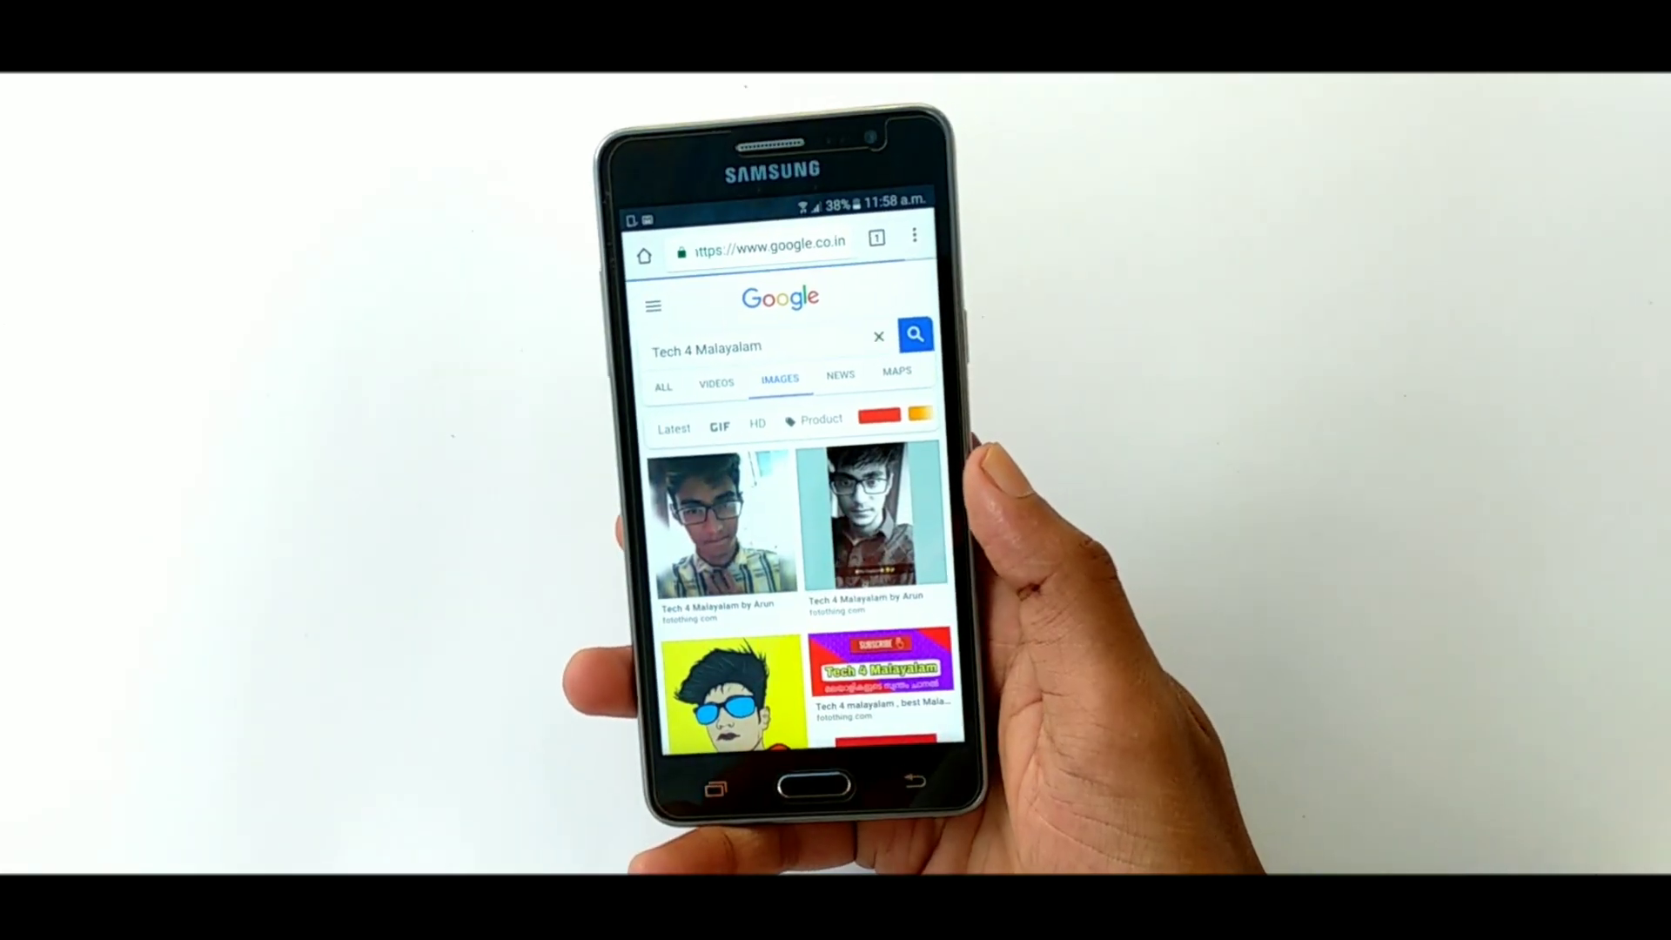
pyautogui.scroll(-1, 870, 523)
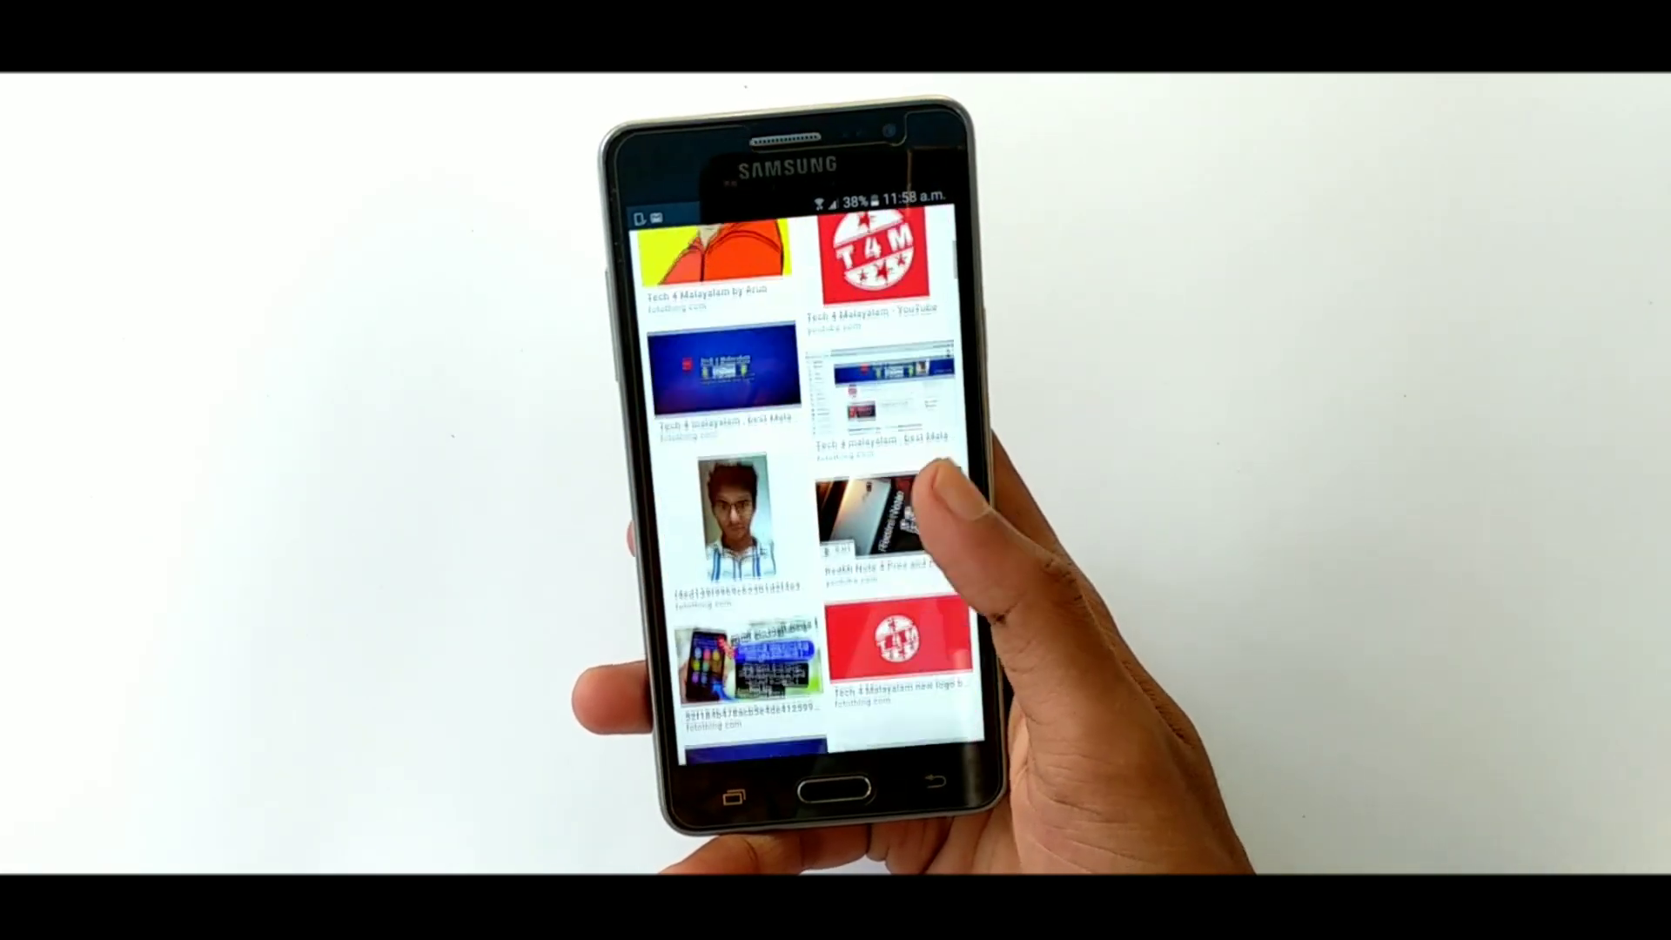
pyautogui.scroll(5, 801, 522)
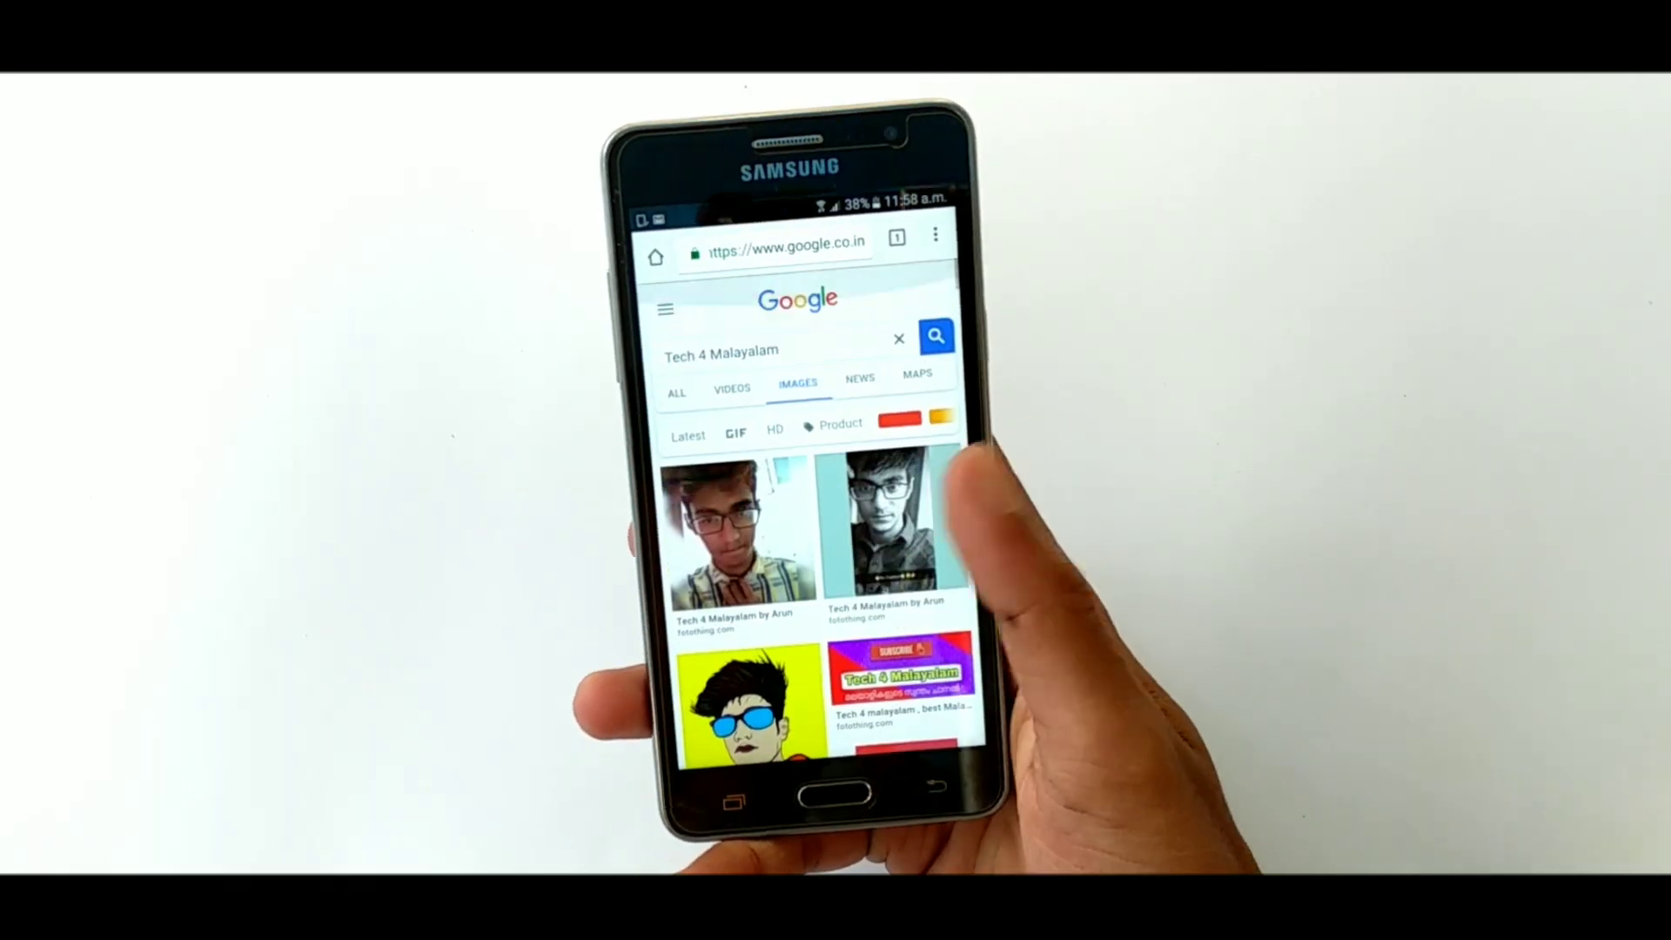
# Open the first image result, then two related photos of the boy
pyautogui.click(739, 531)
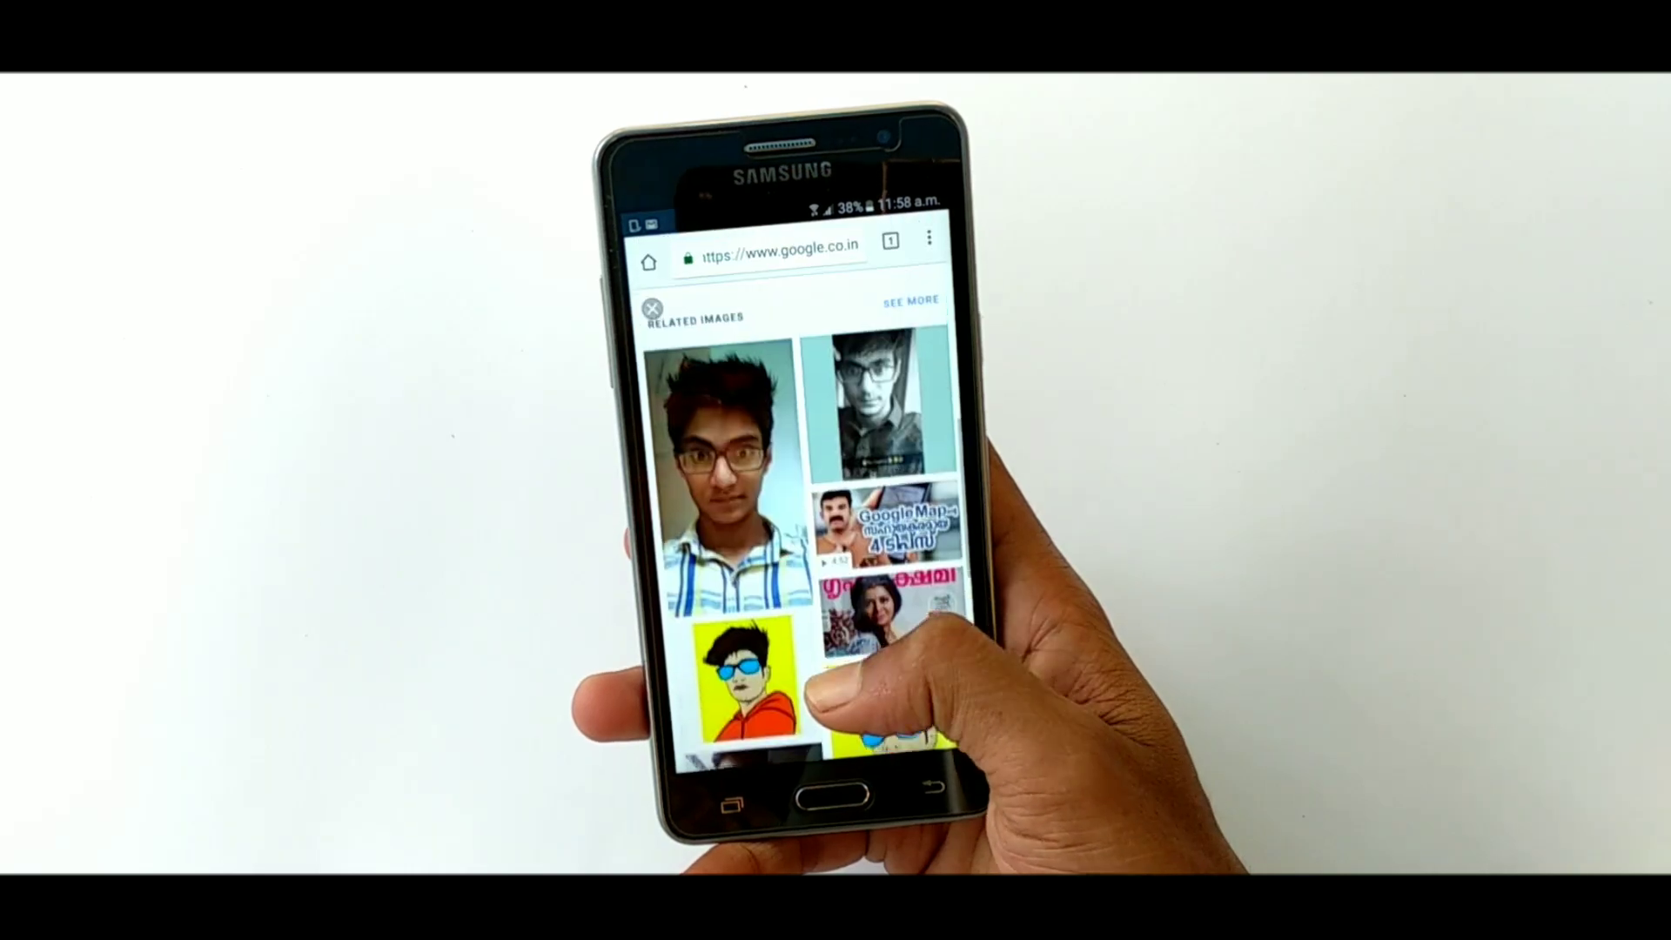
pyautogui.click(878, 405)
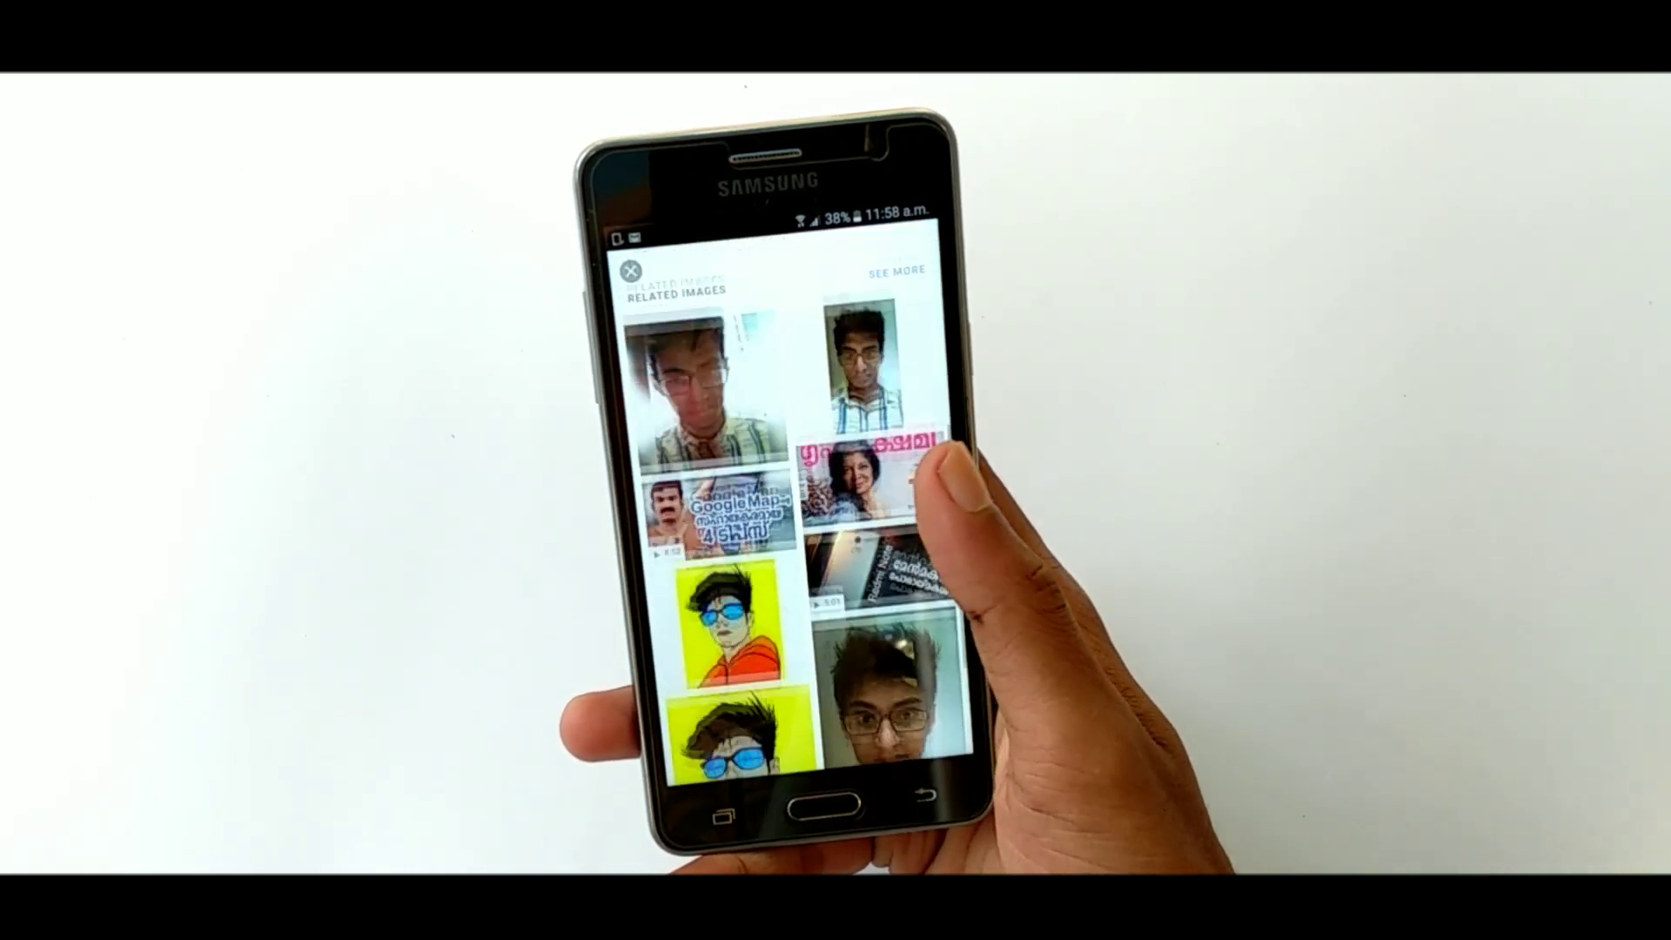
pyautogui.click(857, 600)
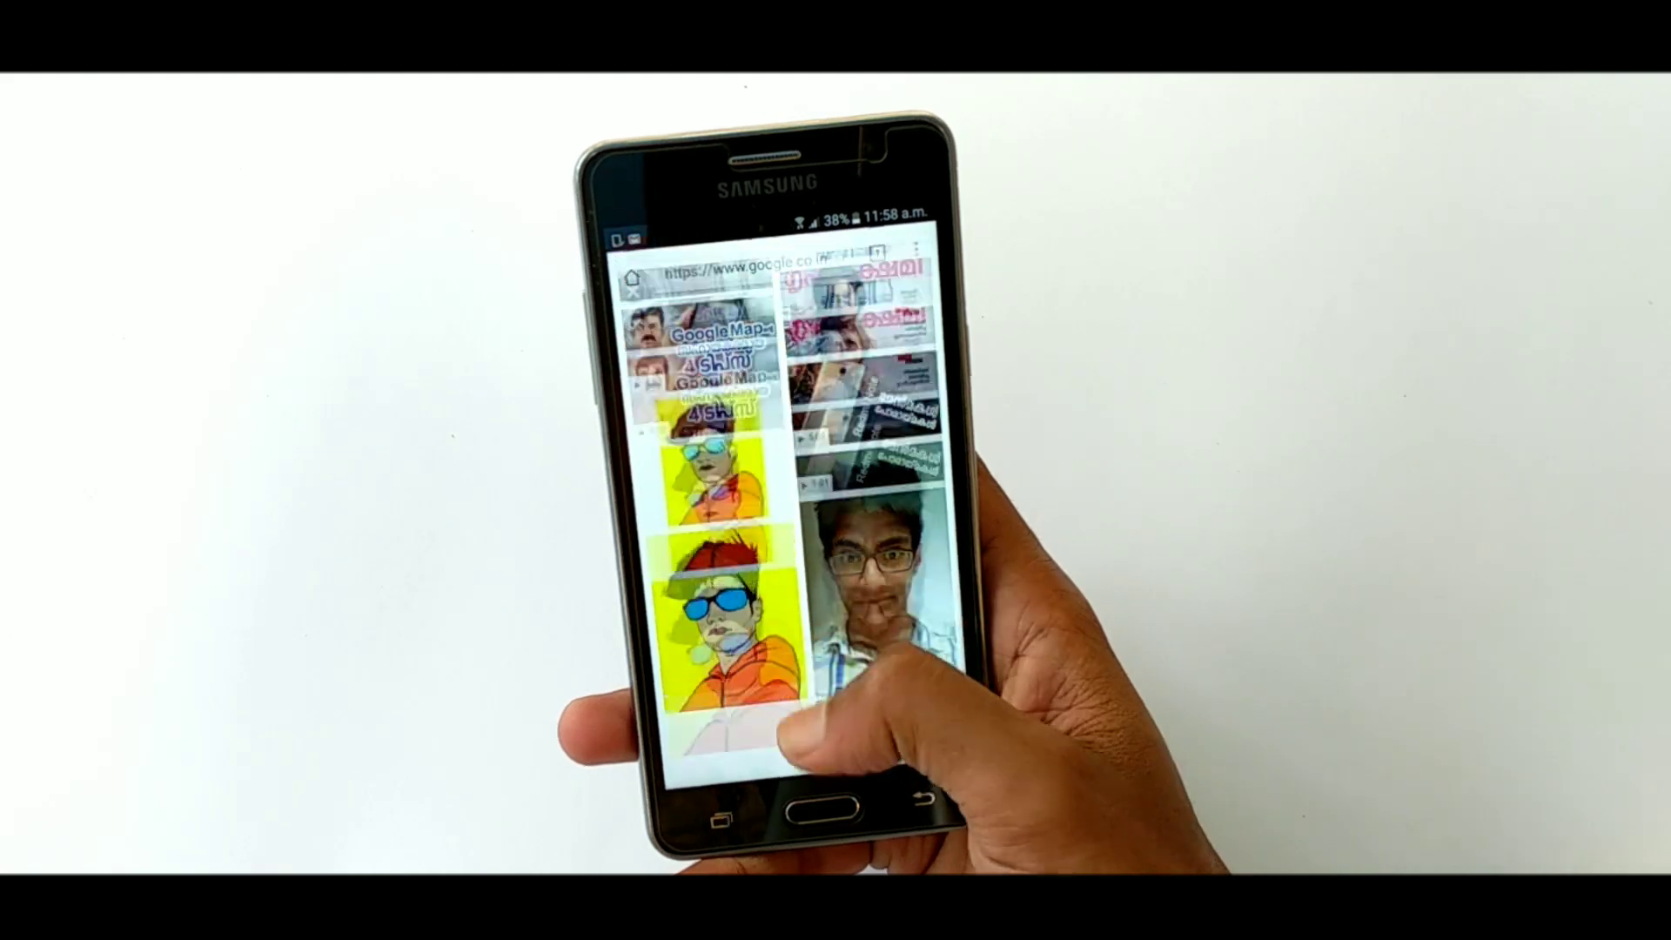
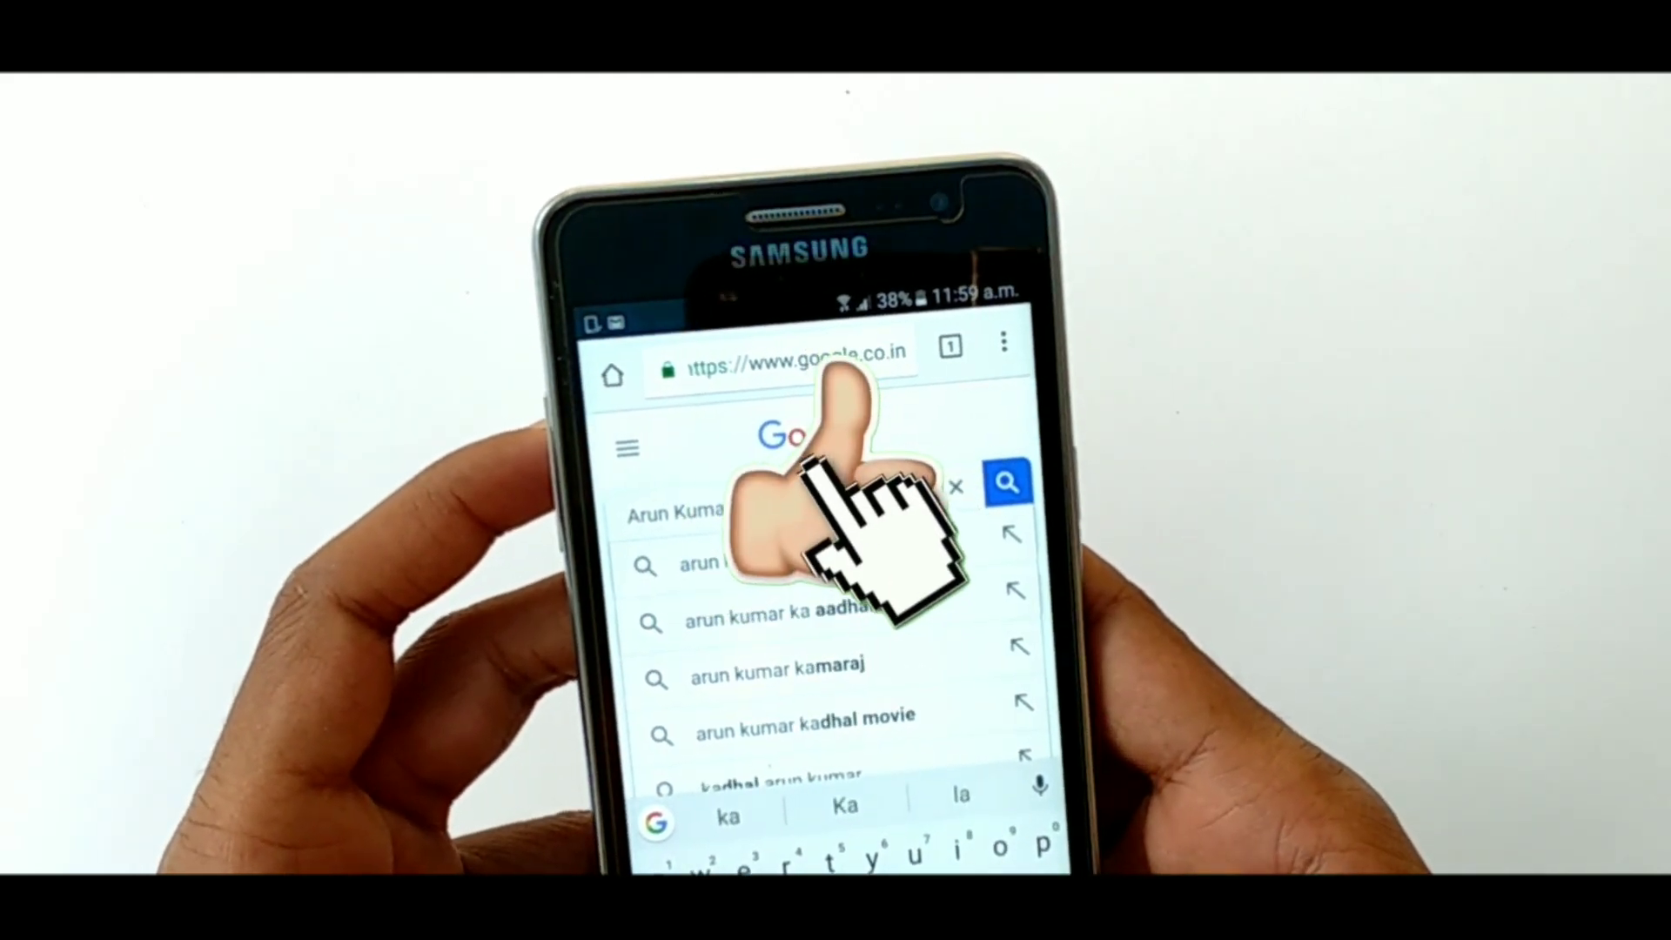
# Search Google Images for the creator's full name, correcting a typo
pyautogui.press('Return')
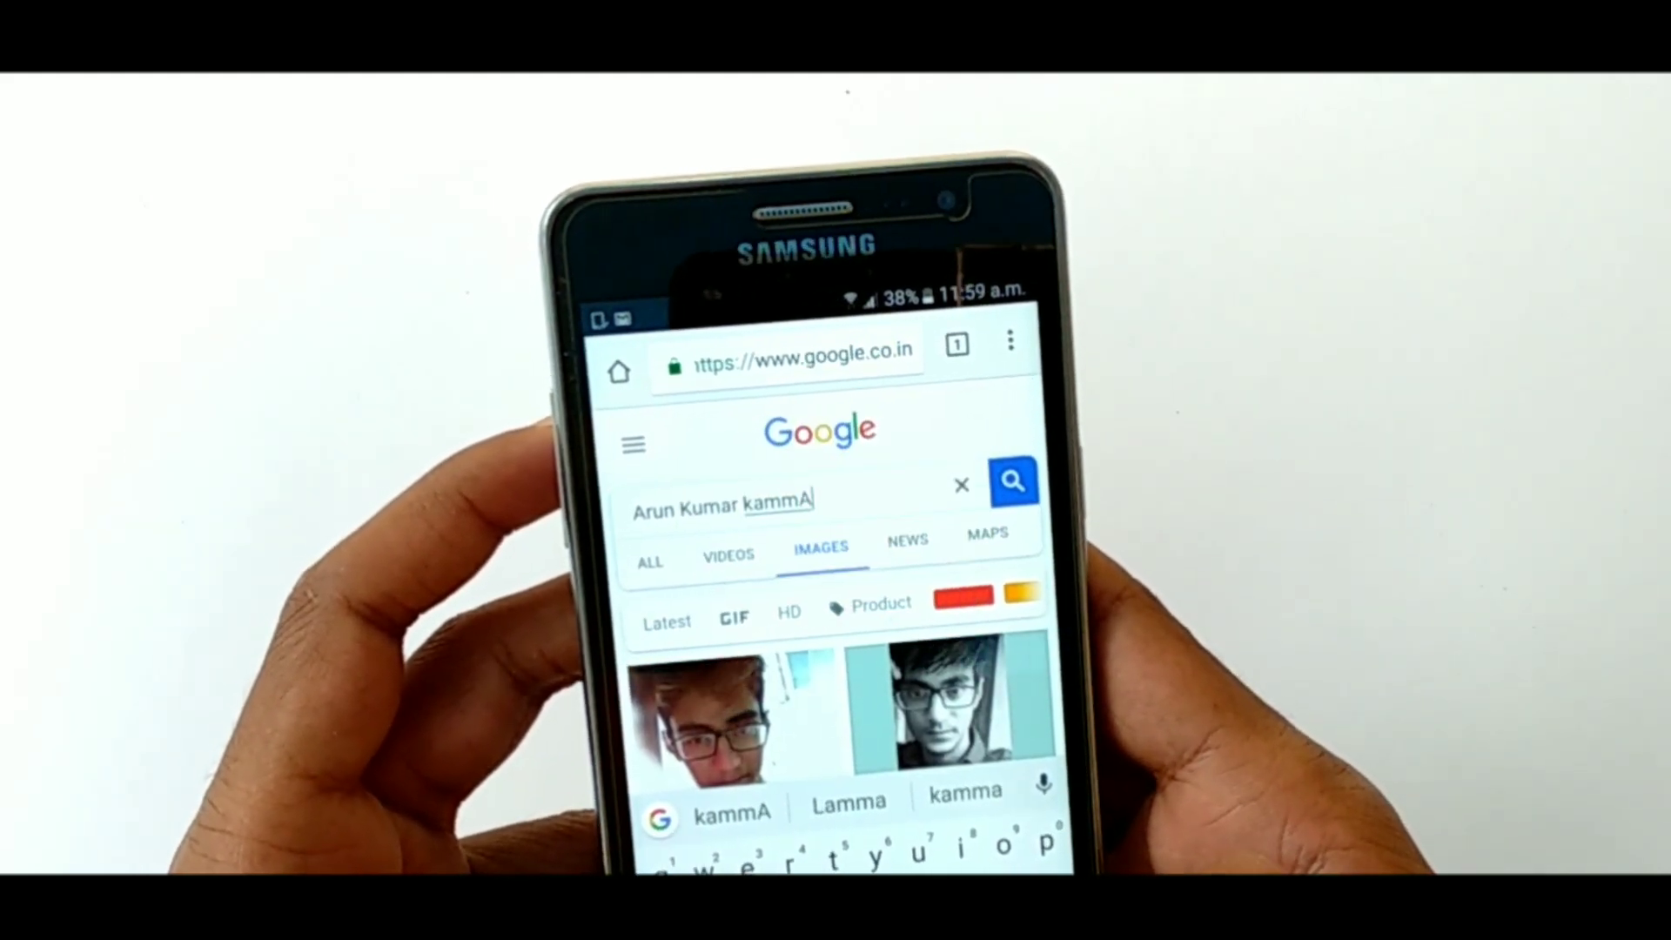
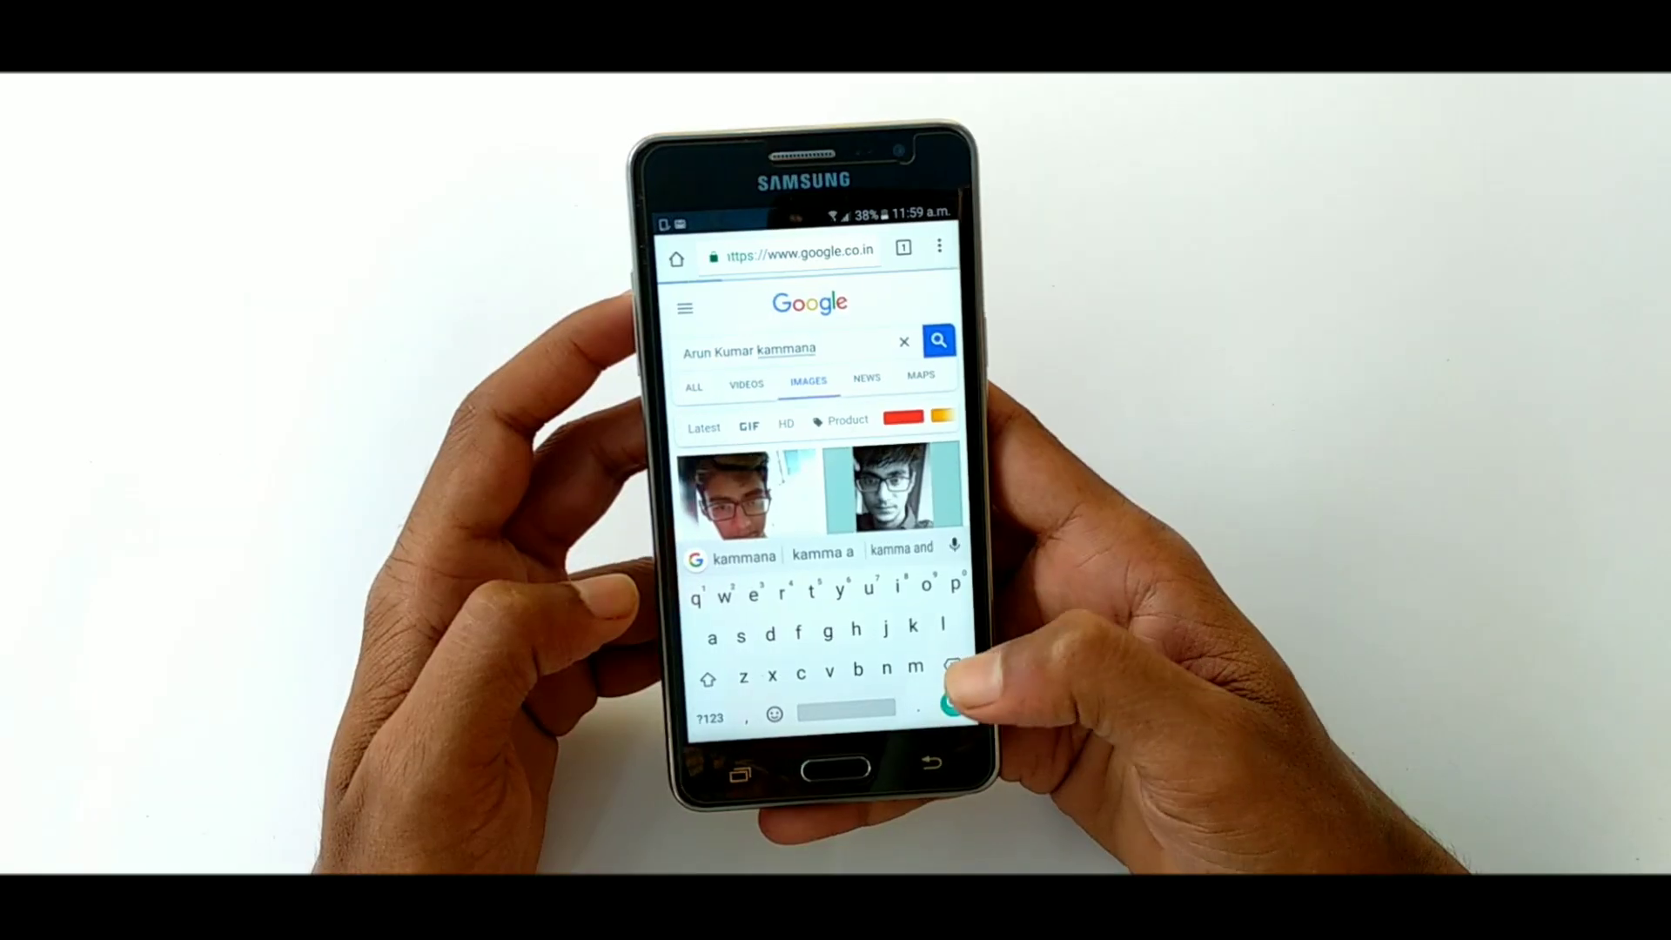
pyautogui.press('Return')
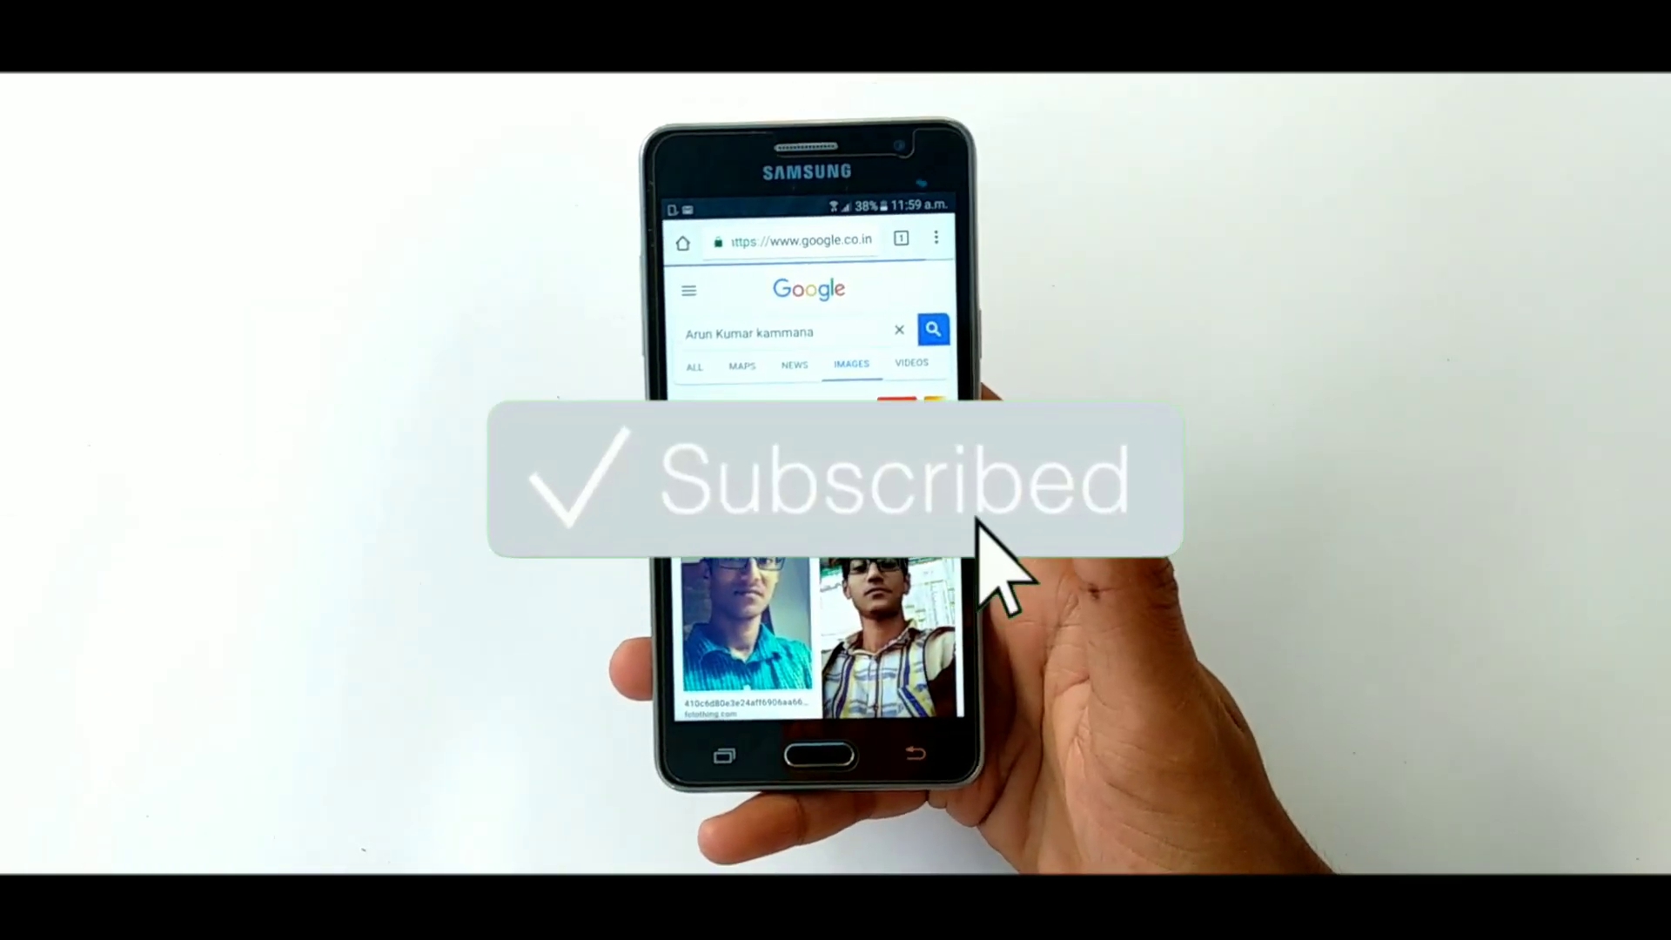
# Open the first image result and scroll through its tag-filled description
pyautogui.scroll(-10, 871, 522)
pyautogui.scroll(15, 870, 522)
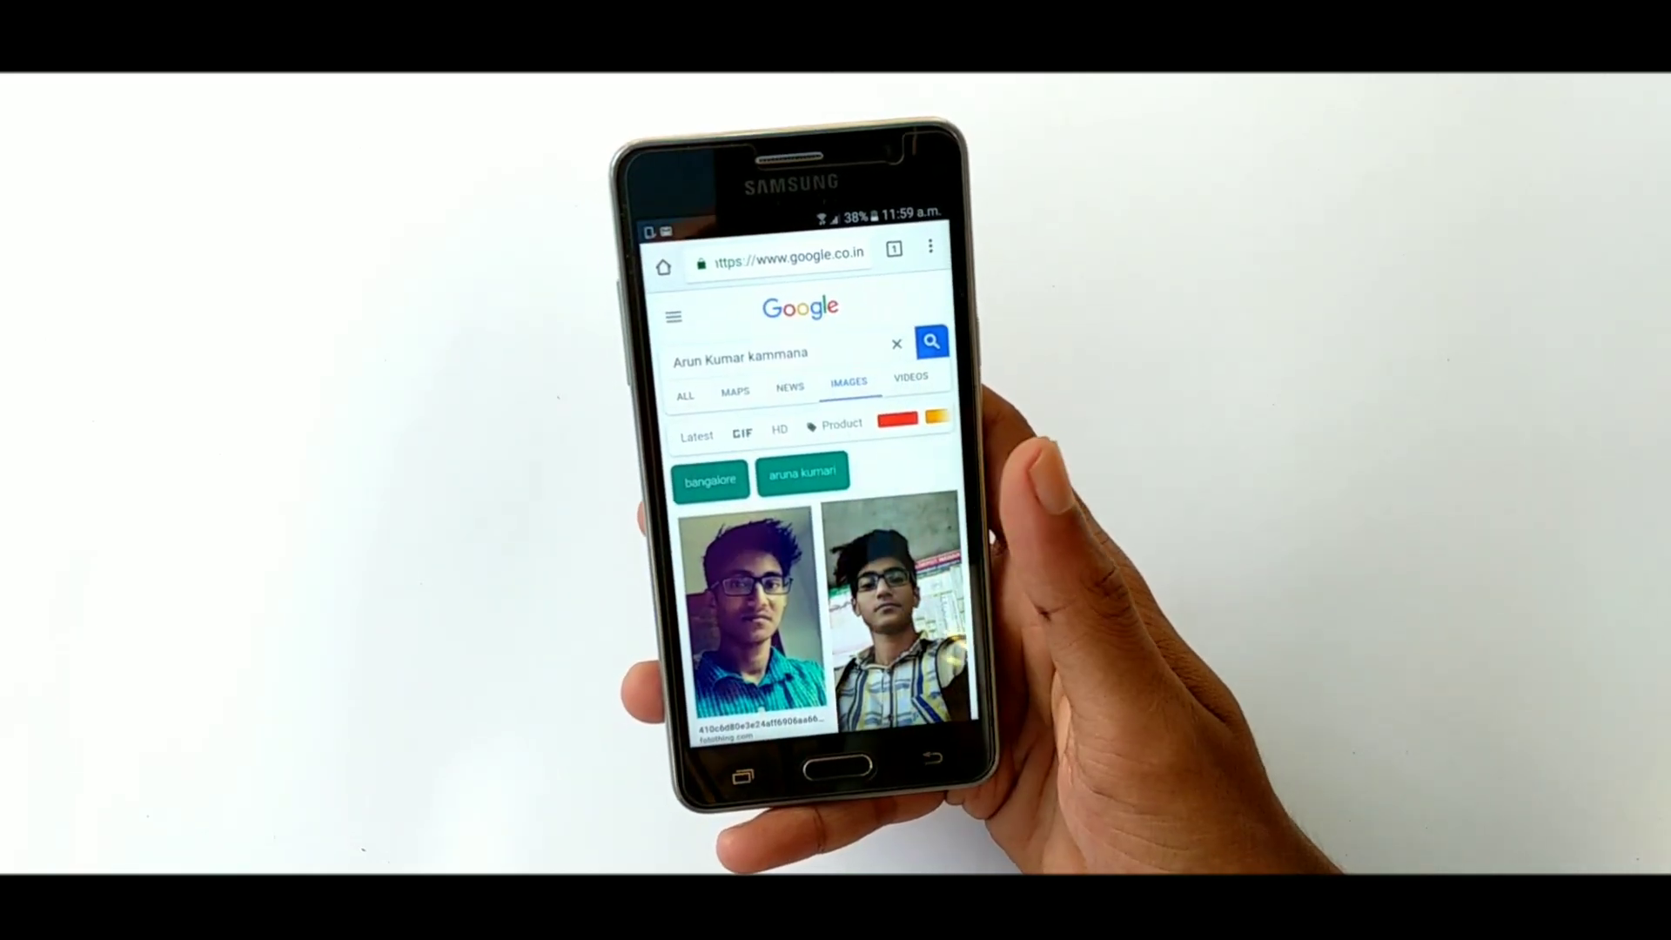
pyautogui.click(744, 626)
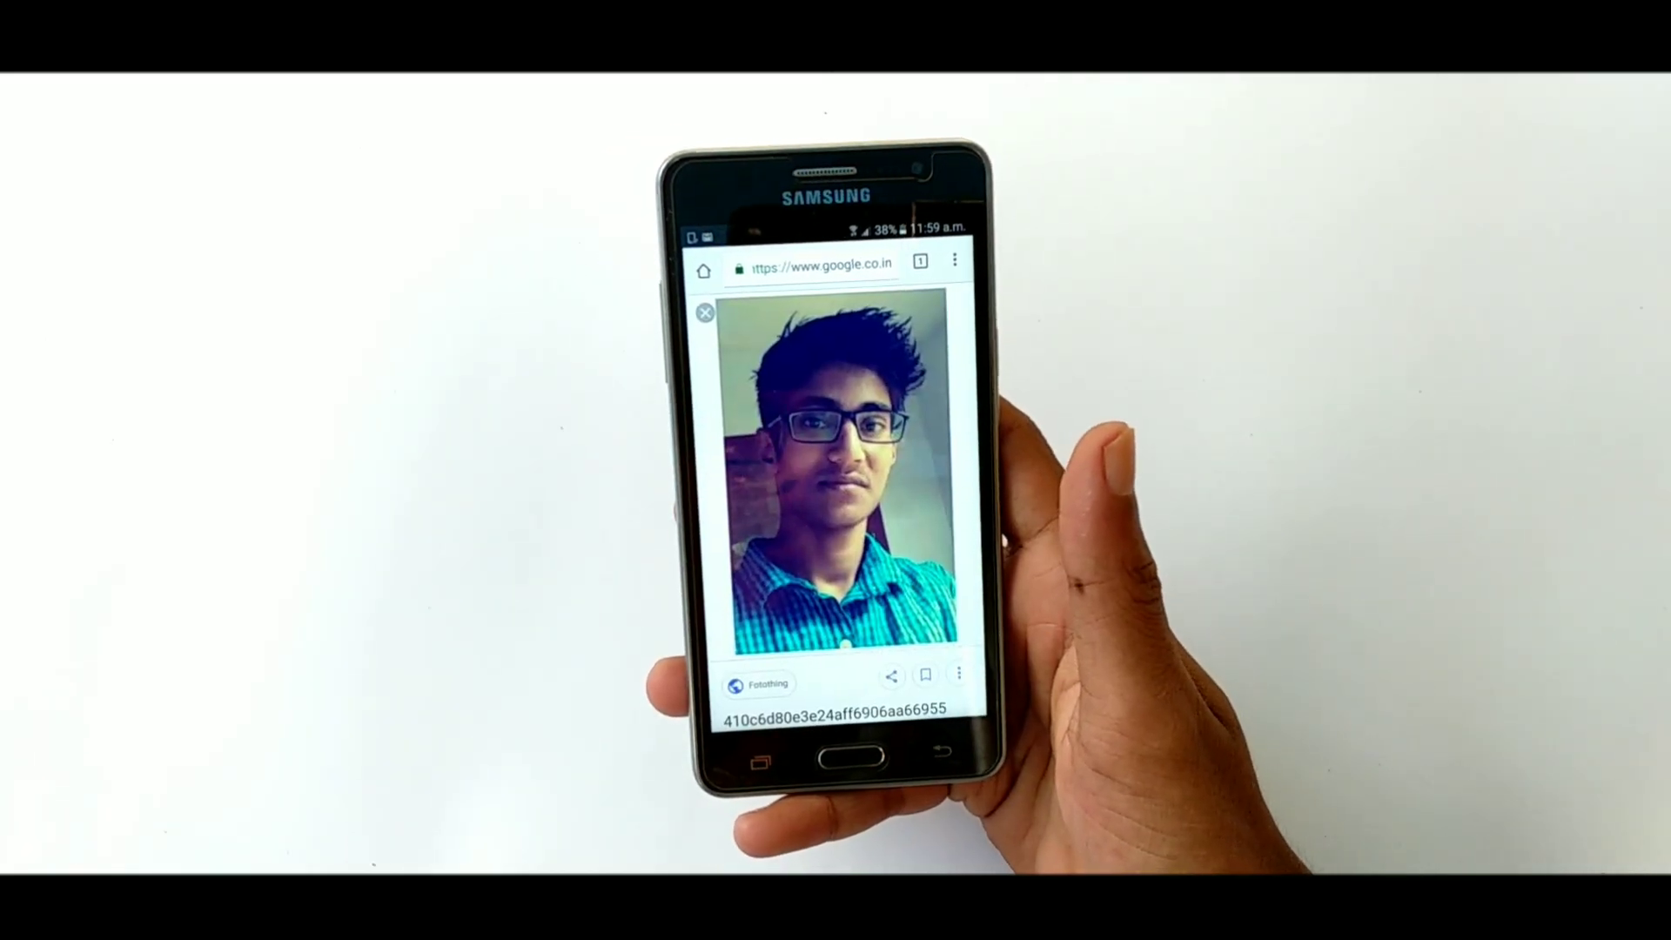
pyautogui.scroll(-5, 831, 522)
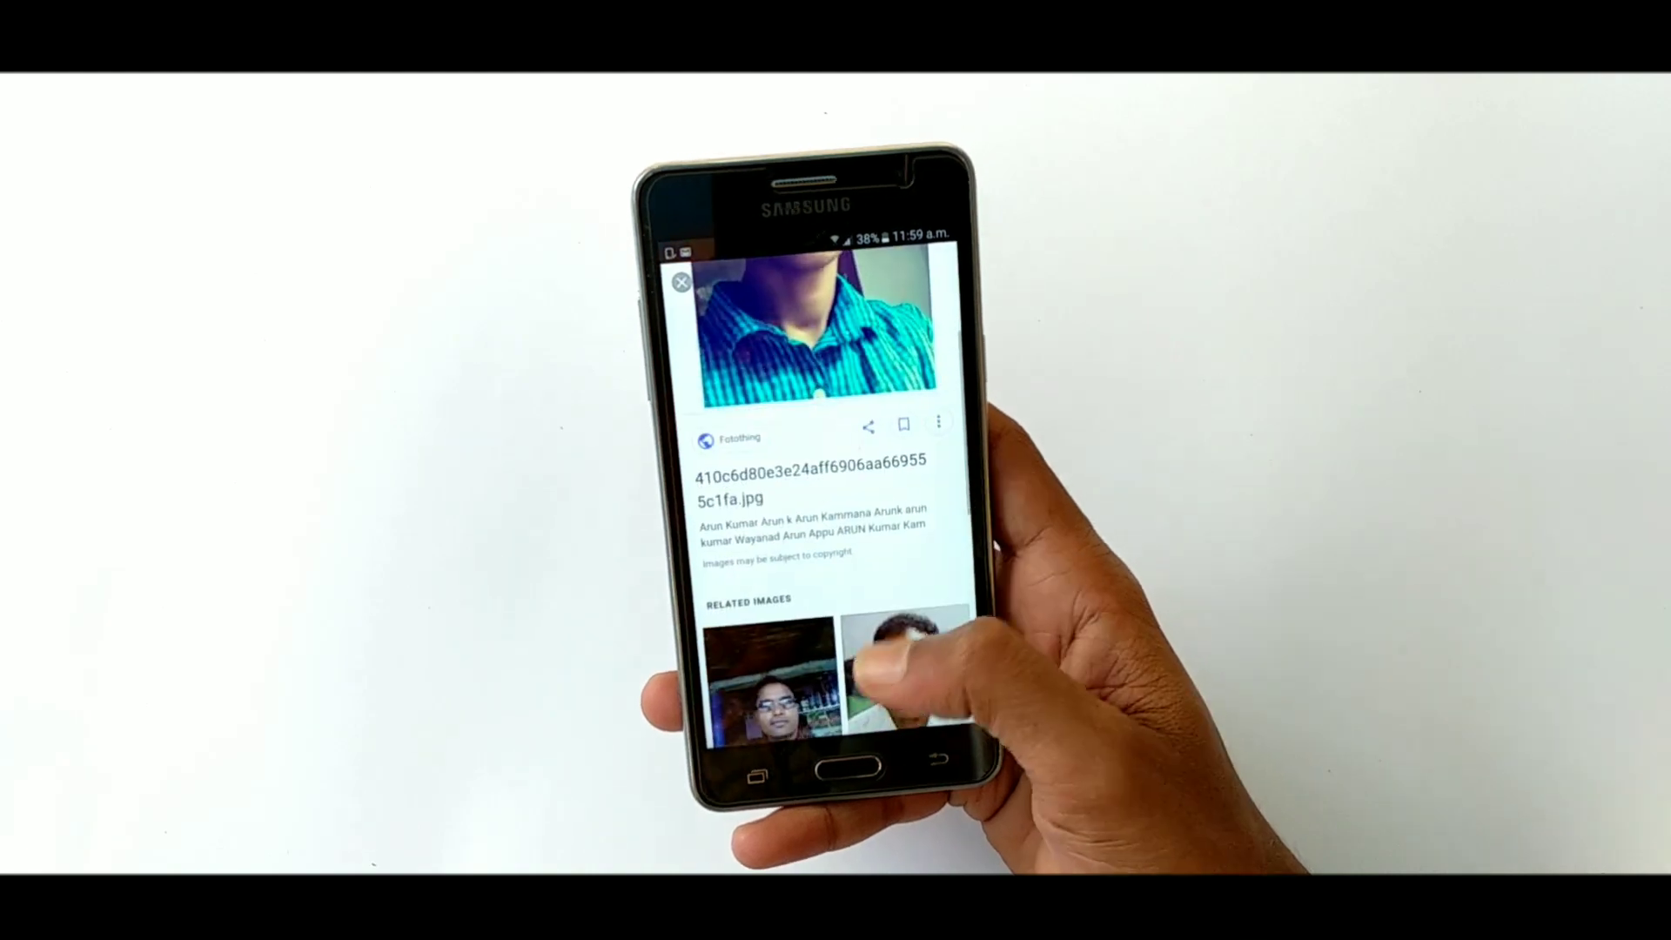
pyautogui.scroll(5, 831, 523)
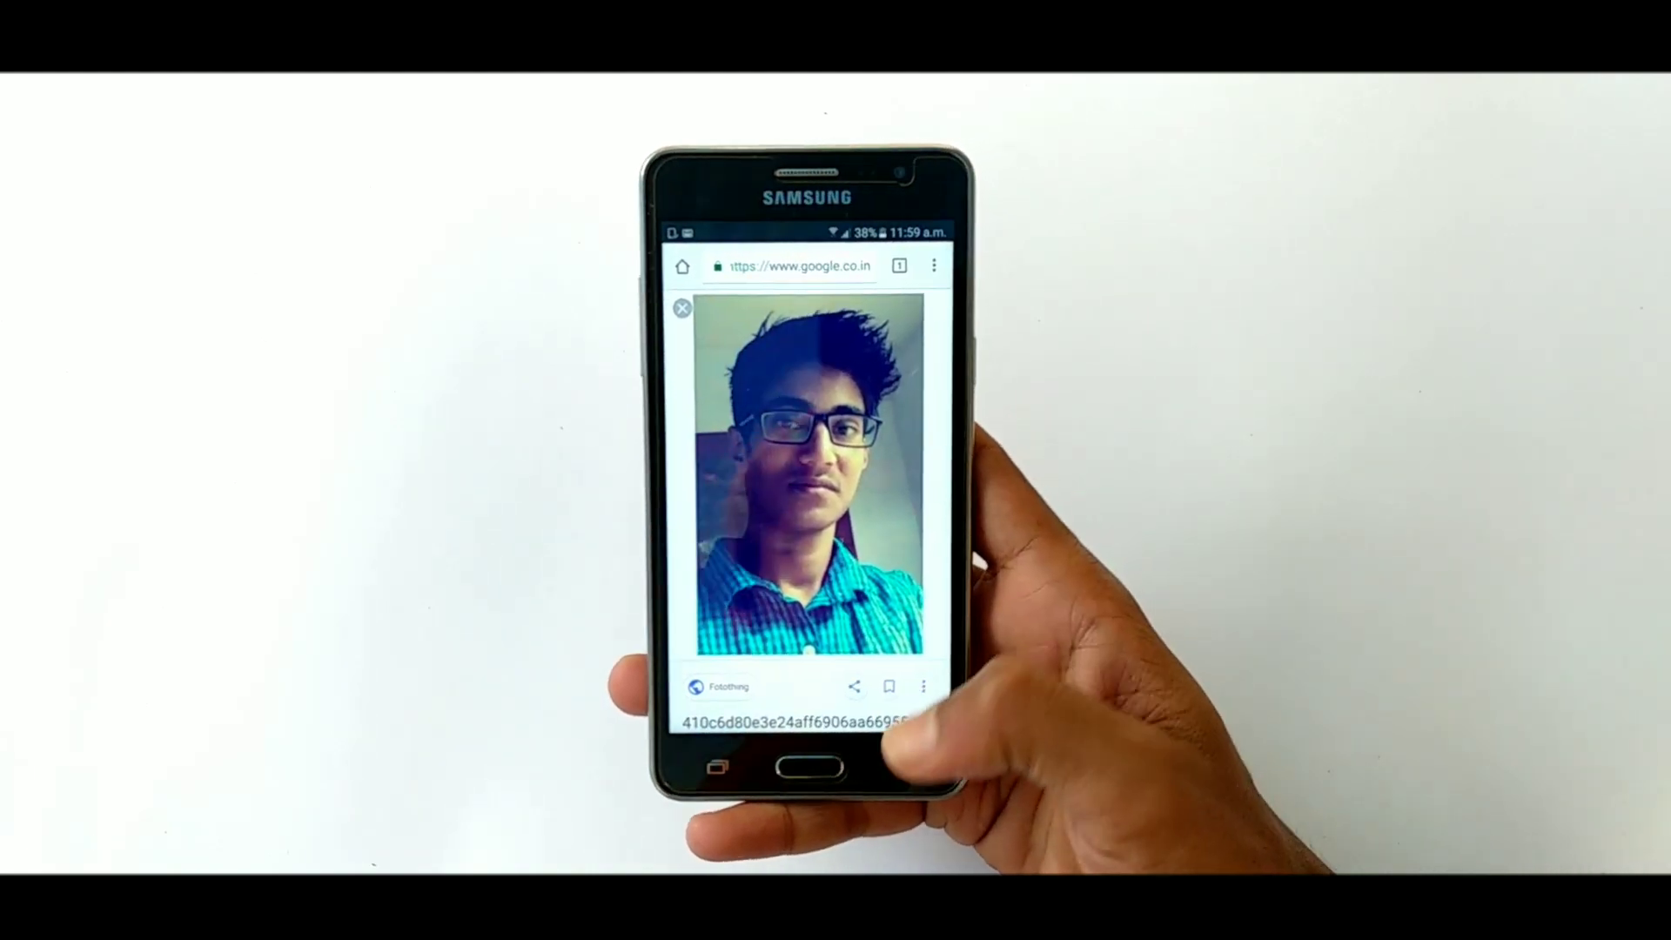
pyautogui.moveTo(831, 435); pyautogui.dragTo(831, 609)
pyautogui.scroll(-5, 831, 522)
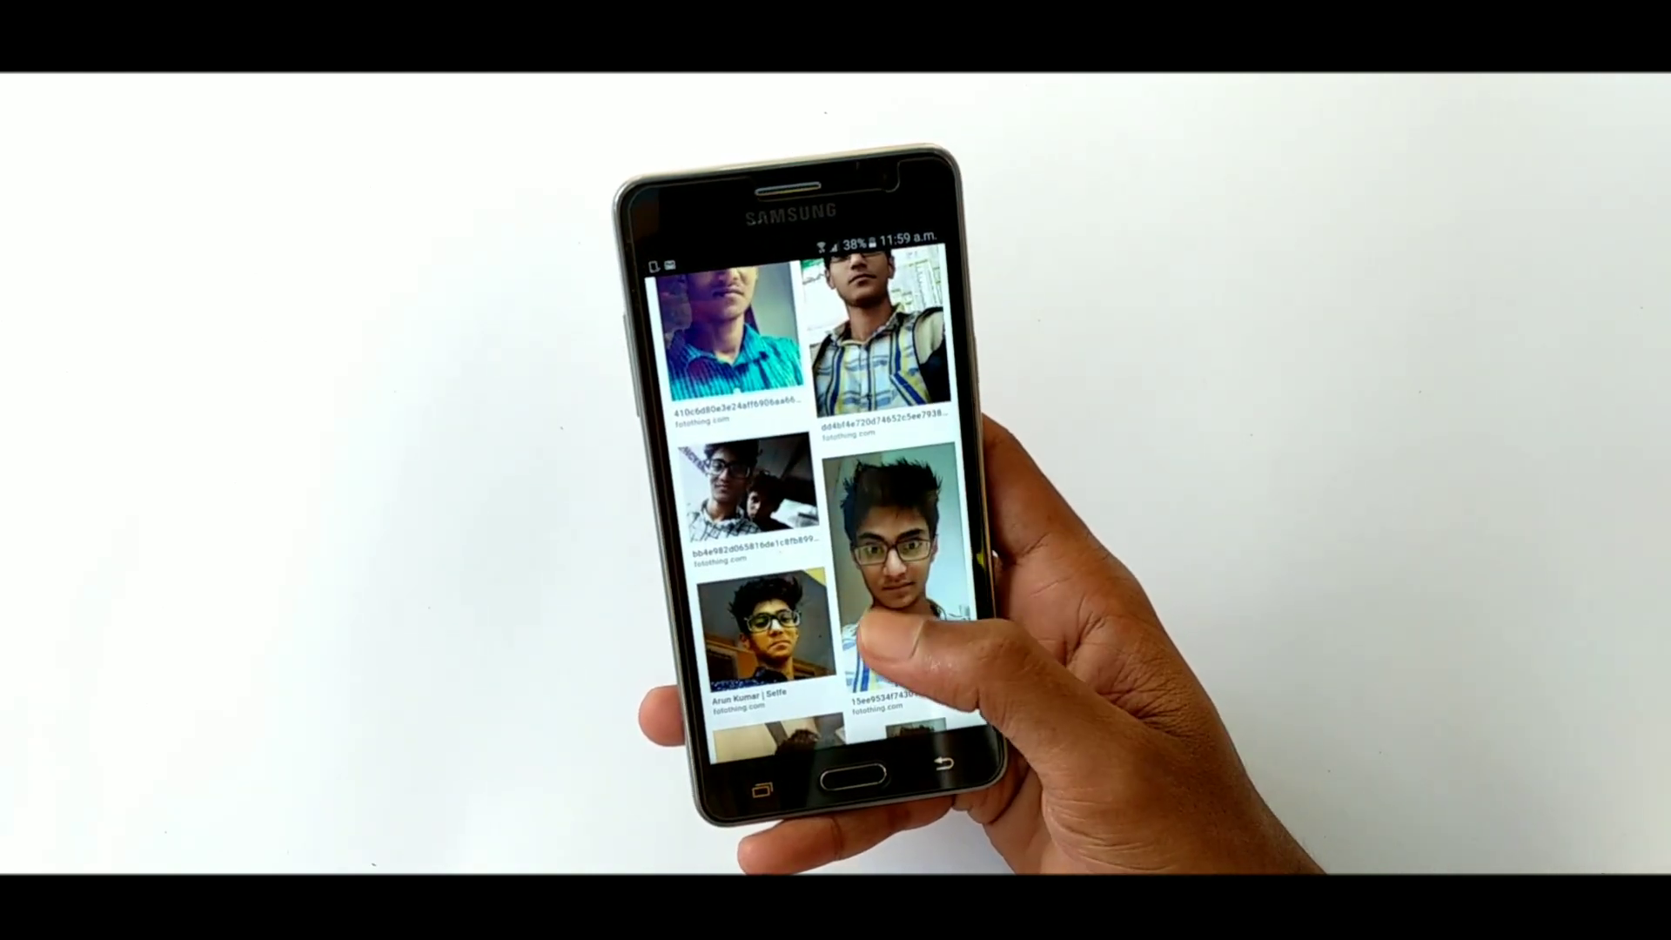
pyautogui.scroll(-5, 831, 522)
pyautogui.scroll(15, 831, 522)
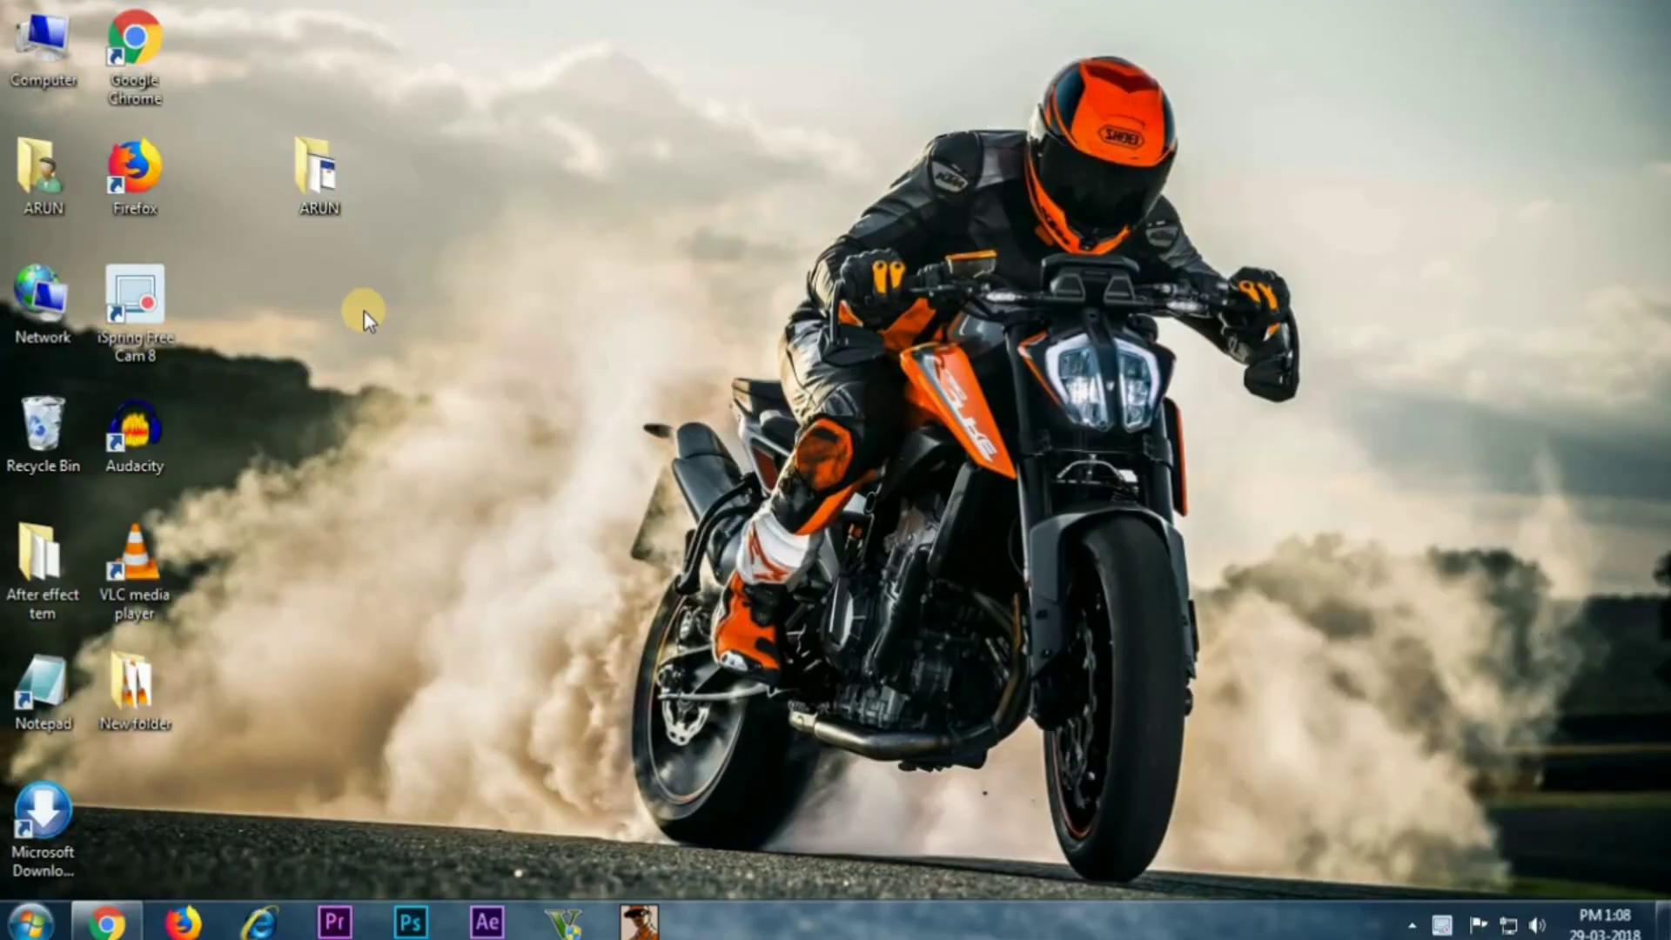
# Open the desktop photo folder and view IMG_ABC2018 in Windows Photo Viewer
pyautogui.doubleClick(311, 185)
pyautogui.moveTo(713, 236); pyautogui.dragTo(279, 261)
pyautogui.click(279, 261)
pyautogui.click(262, 190)
pyautogui.doubleClick(263, 190)
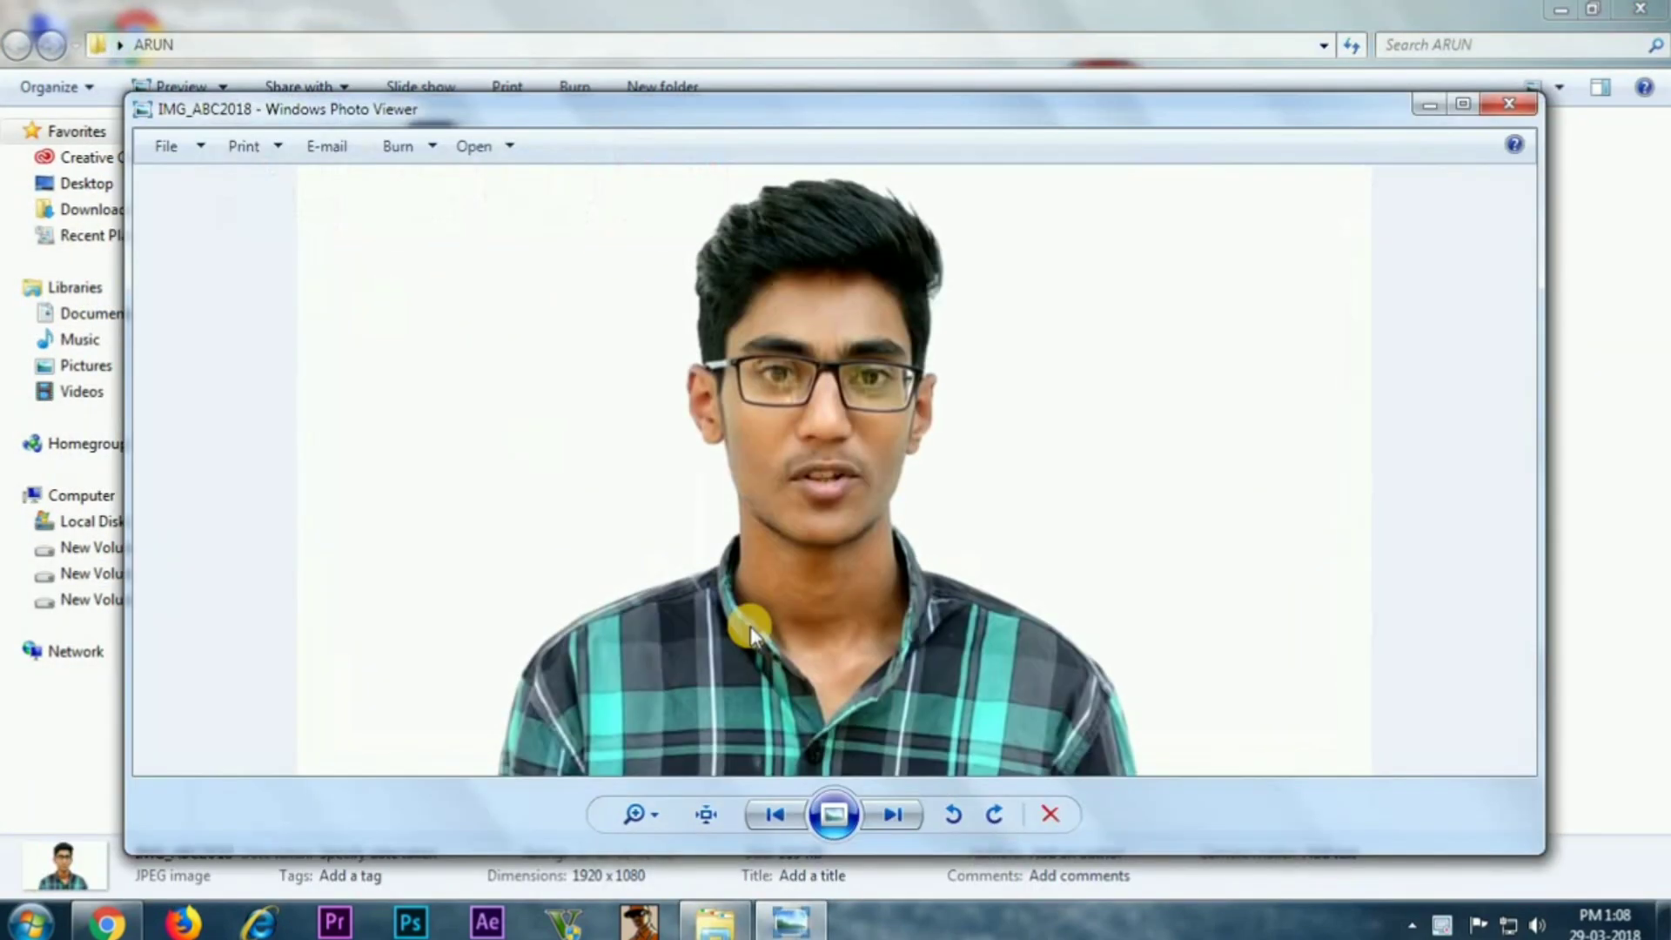
# Step through the remaining three photos, ending at the YouTube screenshot, and close the viewer
pyautogui.click(902, 812)
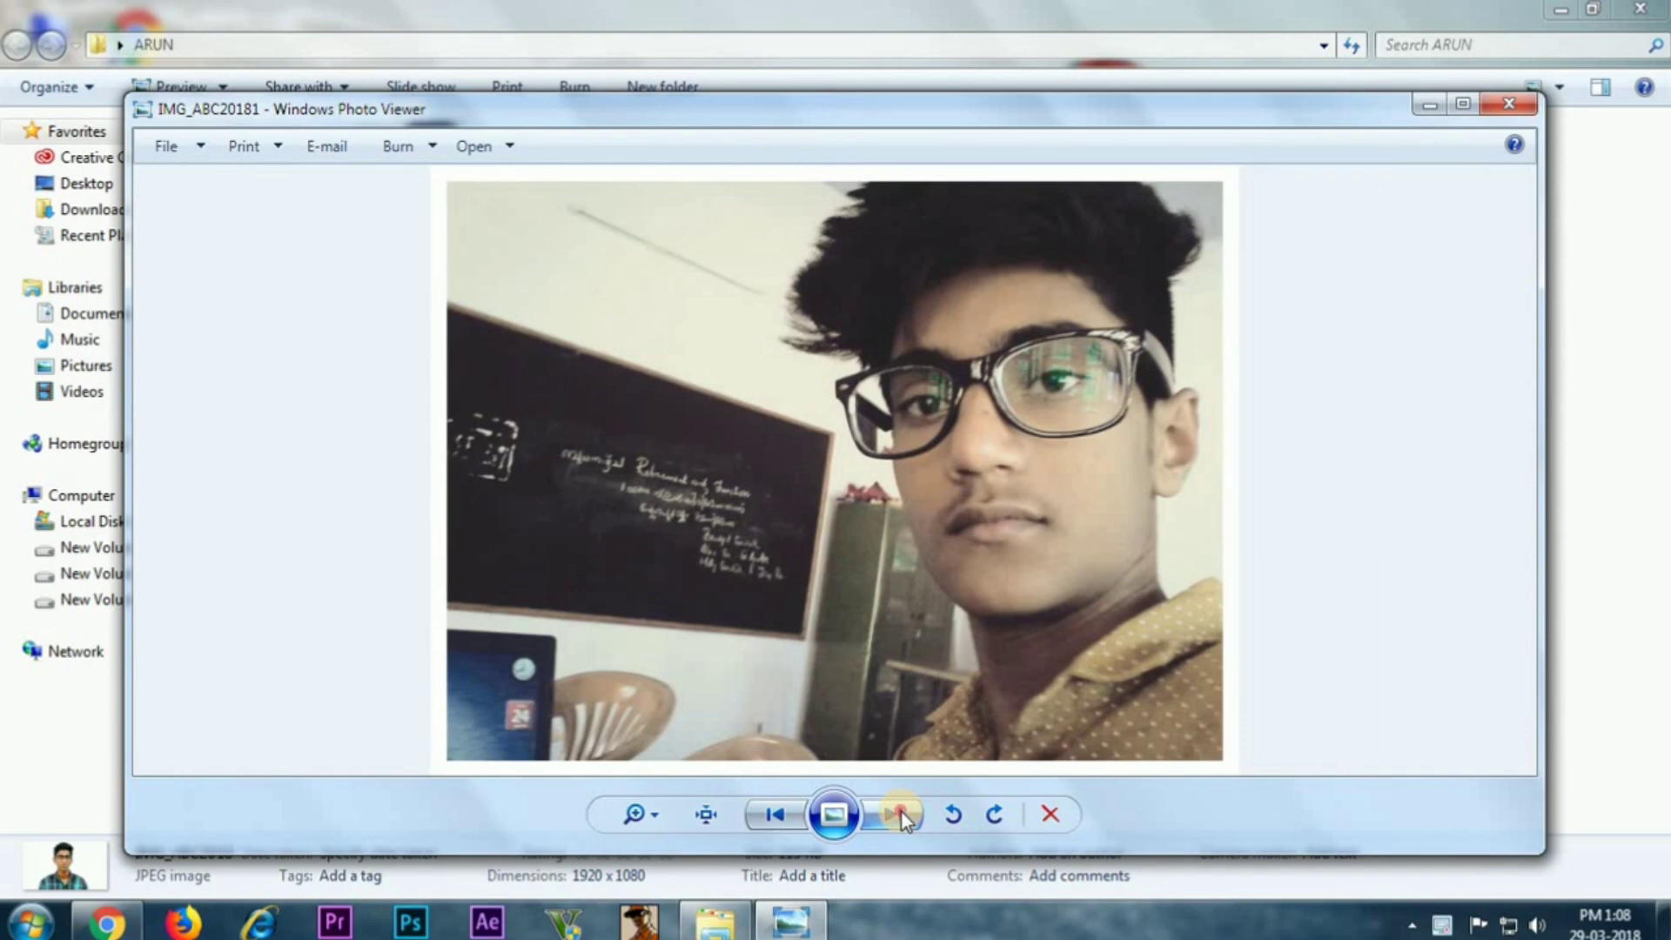
pyautogui.click(901, 812)
pyautogui.click(901, 814)
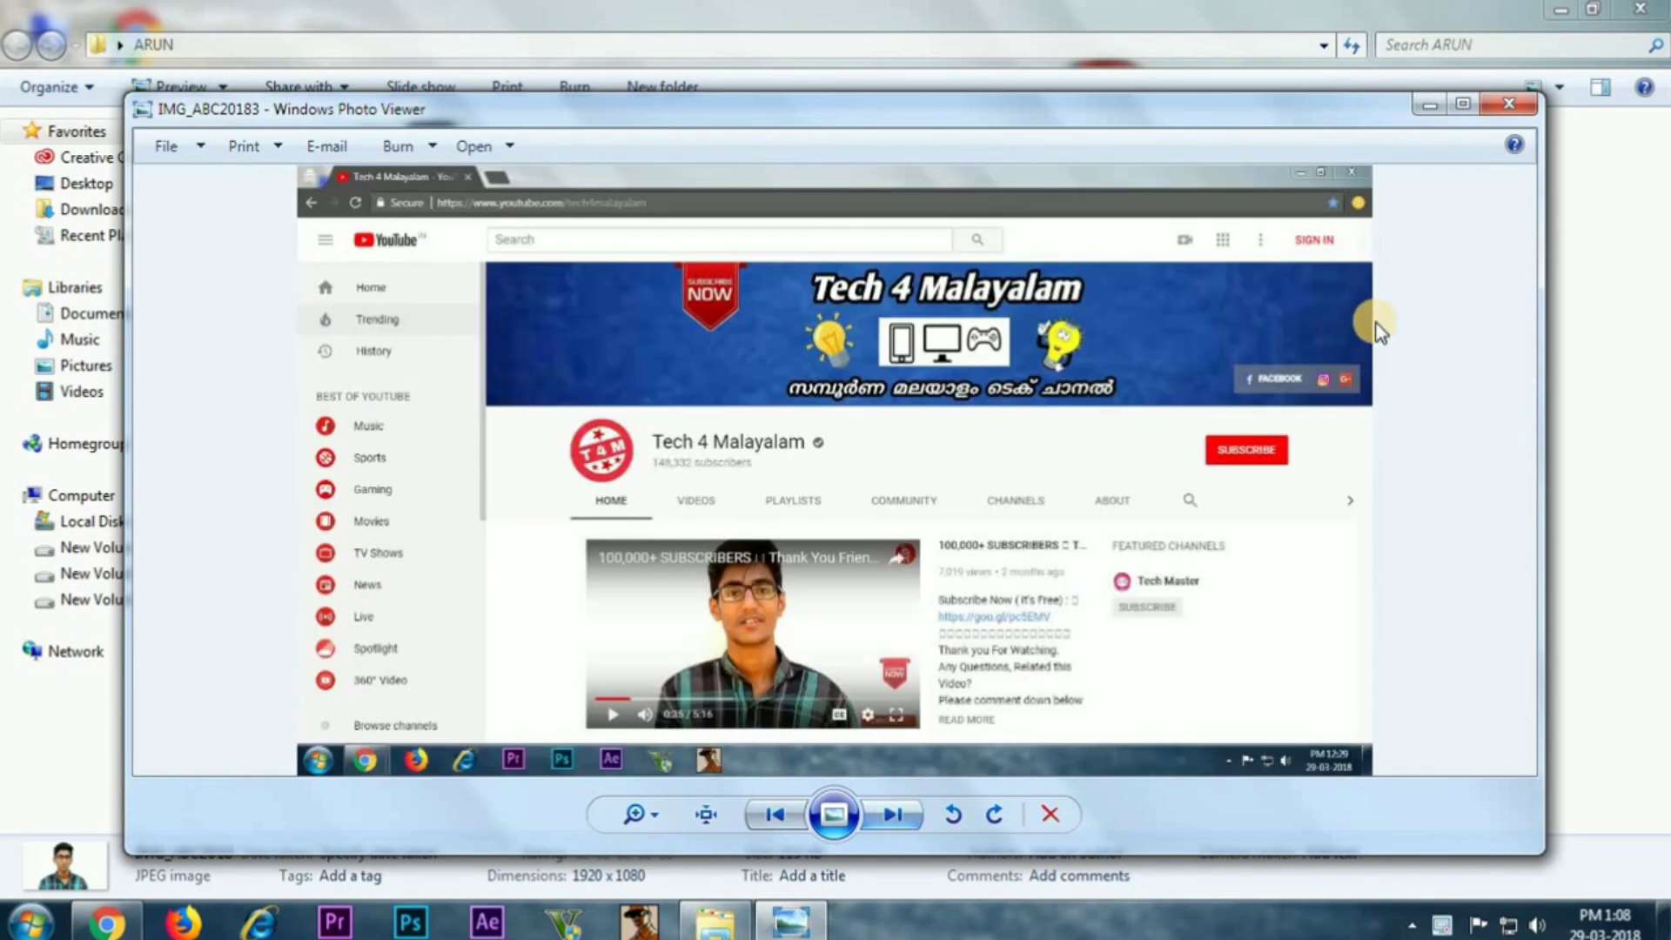
pyautogui.click(1506, 105)
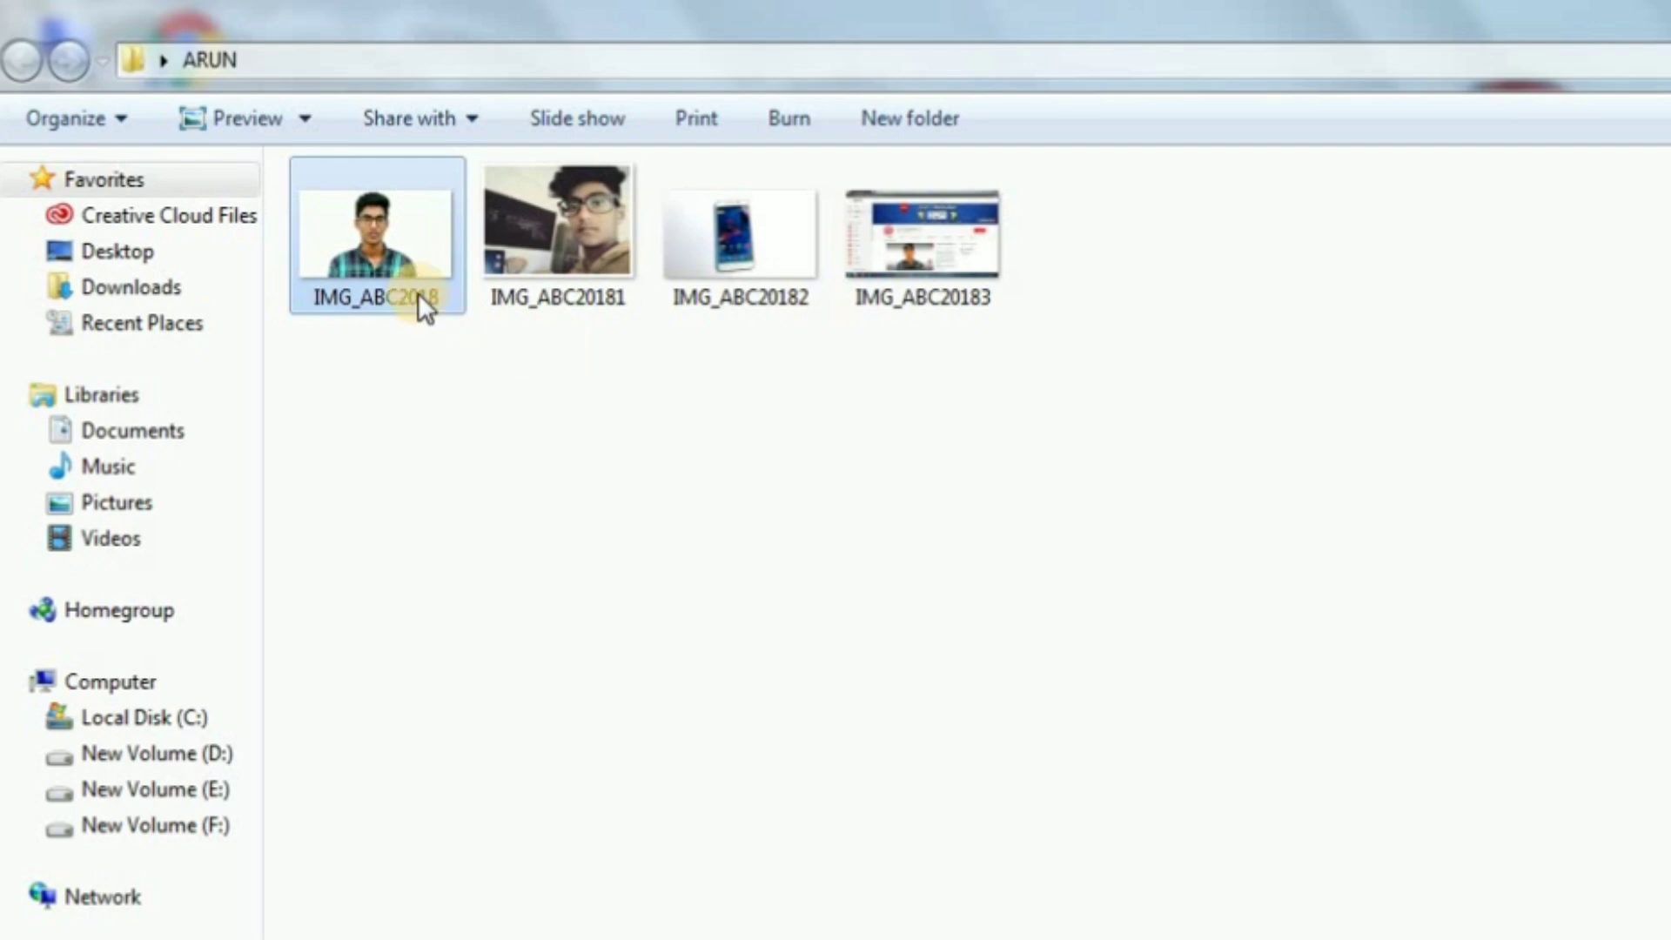
# Rename IMG_ABC2018 to the creator's vlogger name
pyautogui.rightClick(416, 291)
pyautogui.click(420, 770)
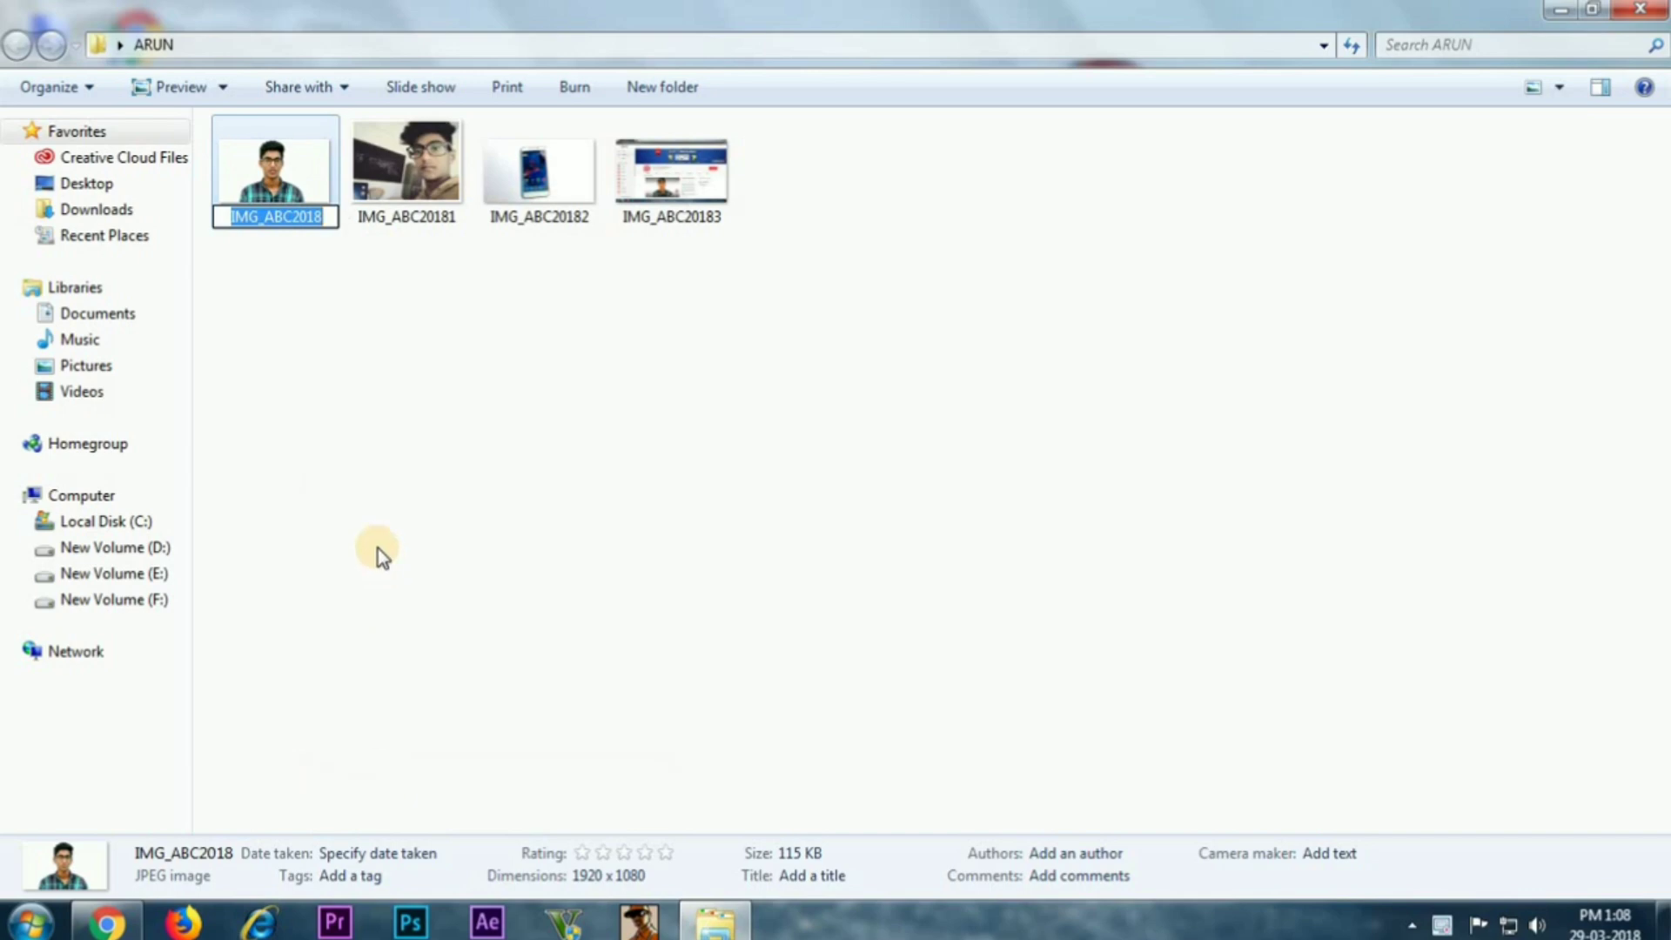
pyautogui.write('Arun V')
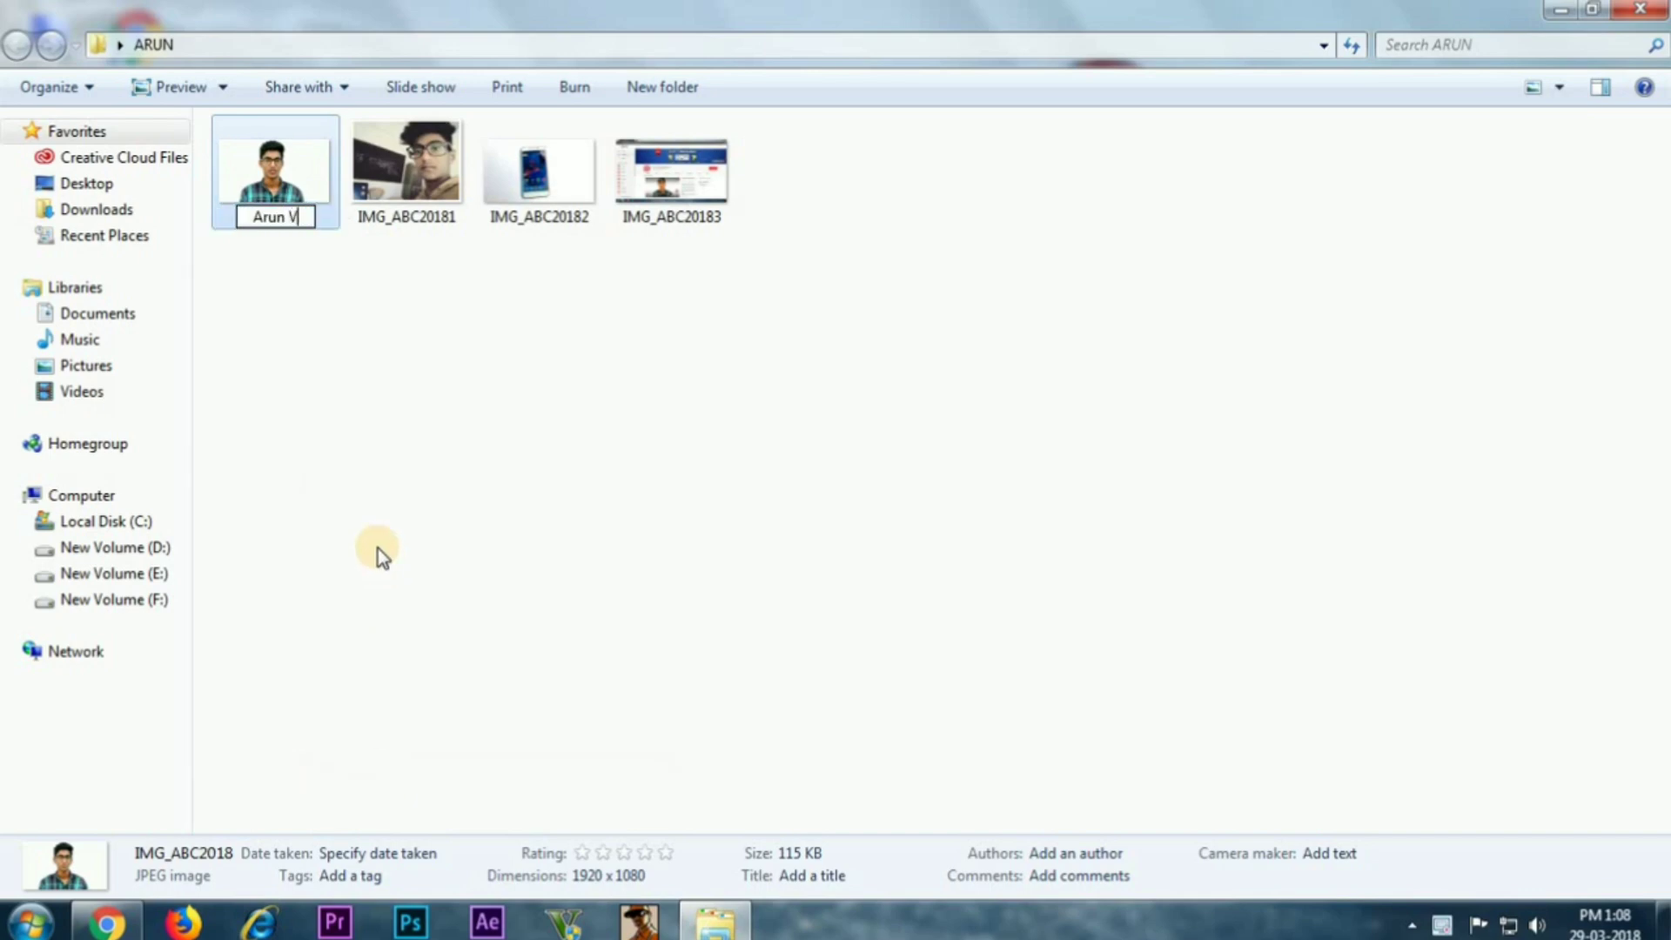
pyautogui.write('logger')
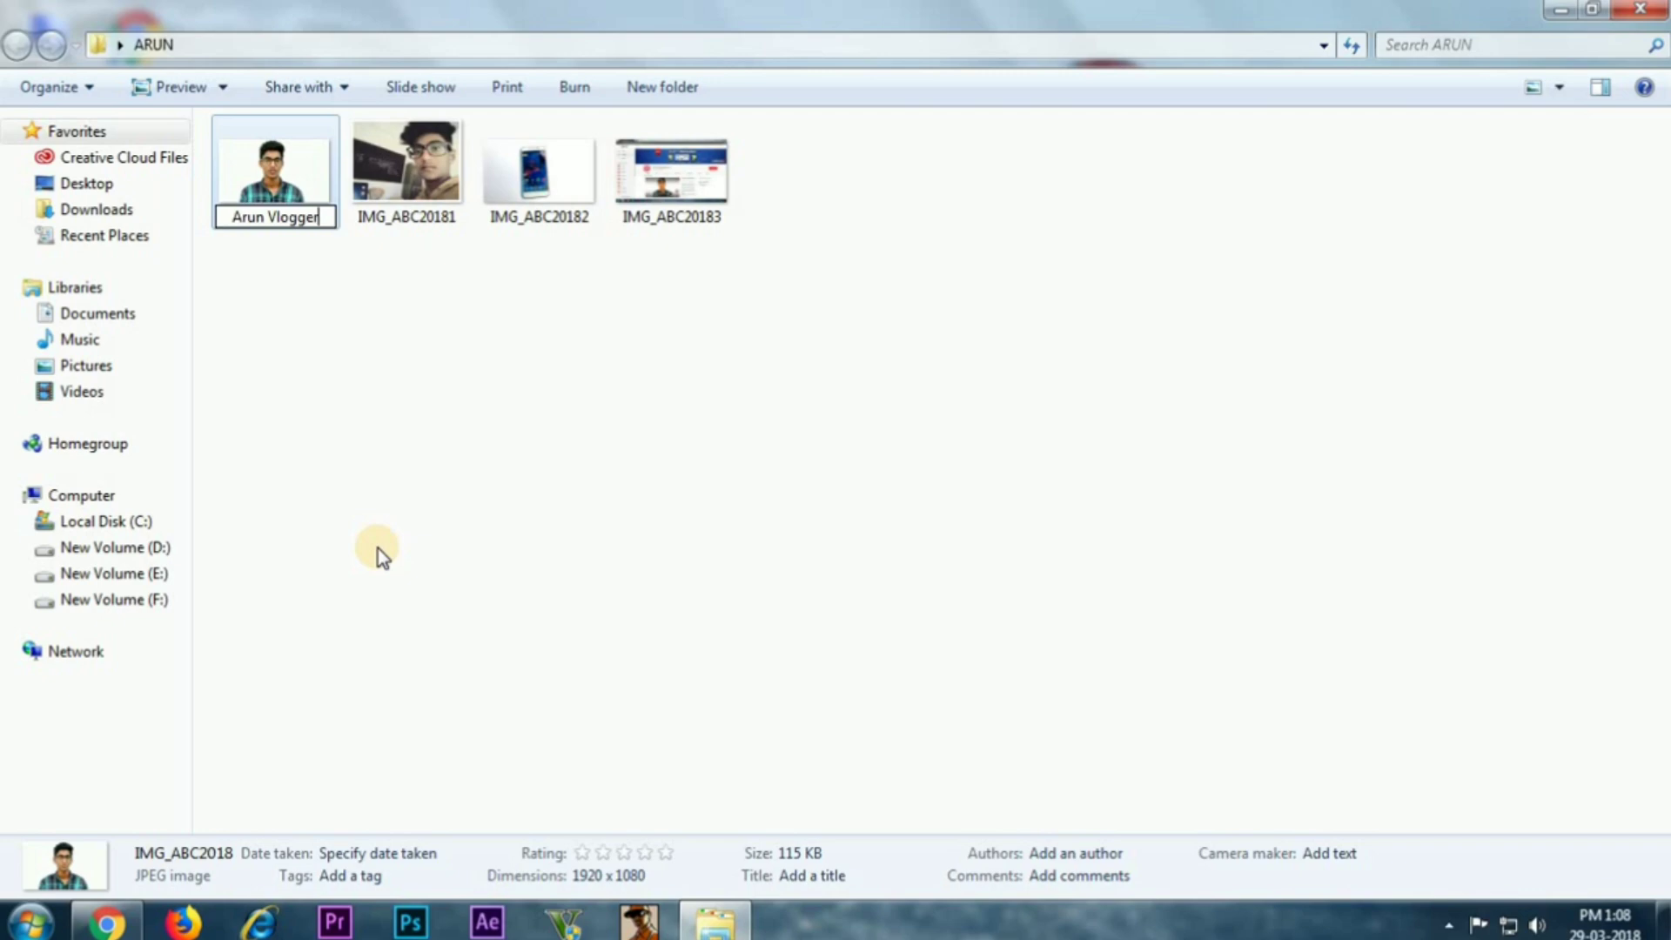
pyautogui.press('Return')
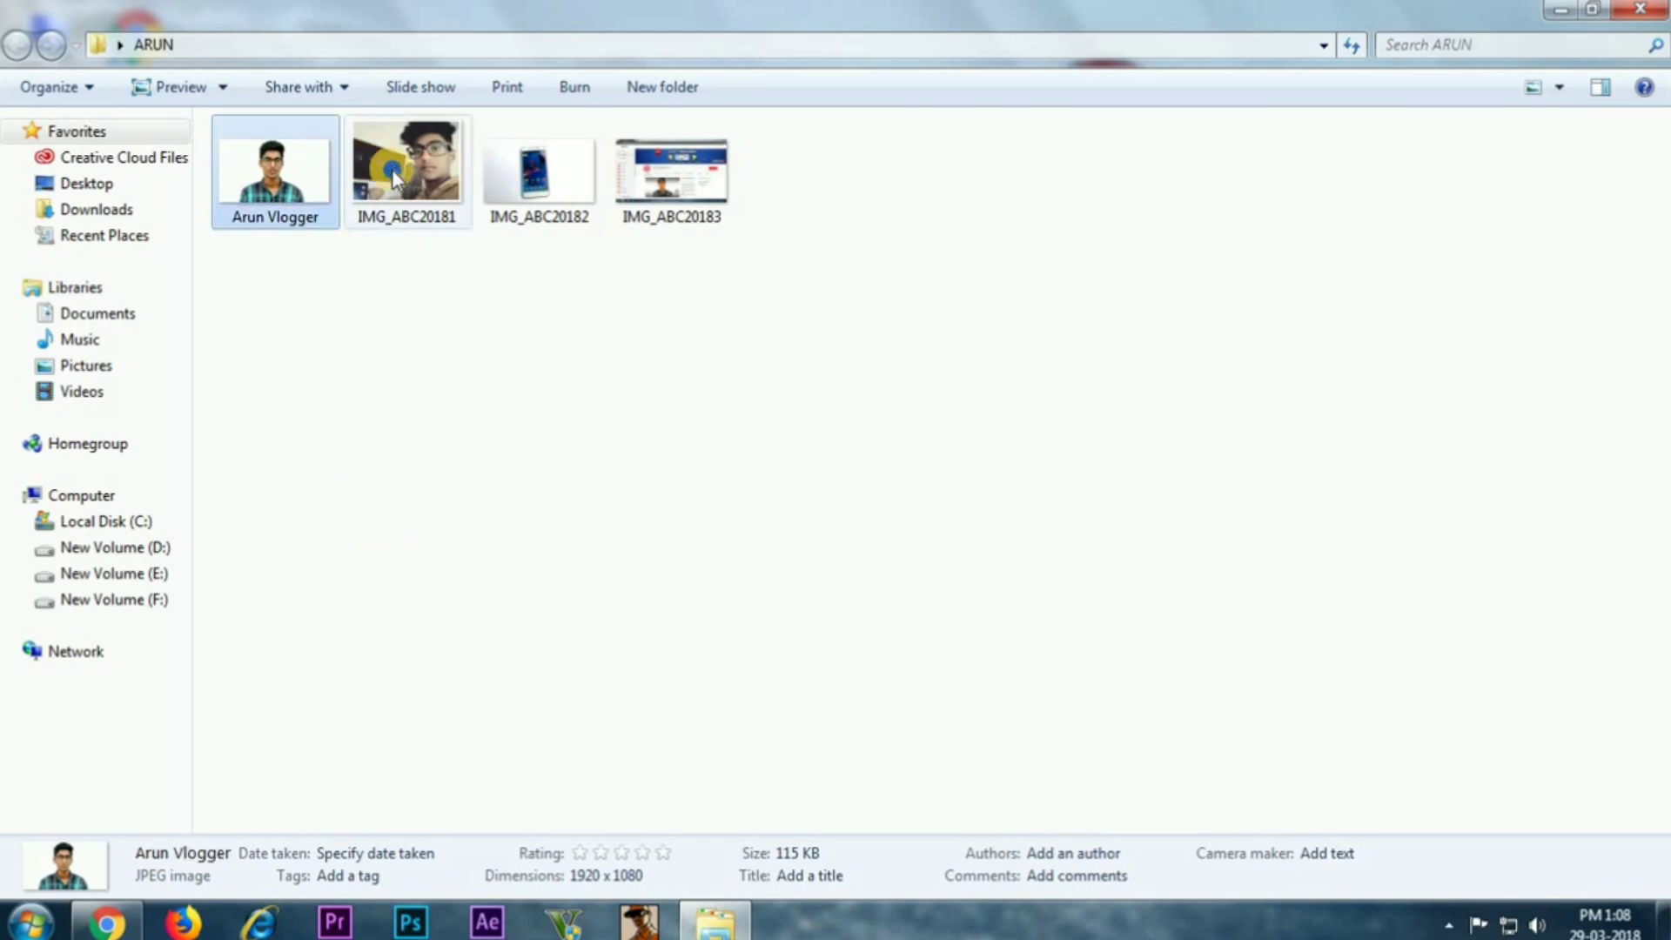
# Rename IMG_ABC20181 to 'TECH 4 MALAYALAM' and close the ARUN folder window
pyautogui.rightClick(394, 179)
pyautogui.click(478, 735)
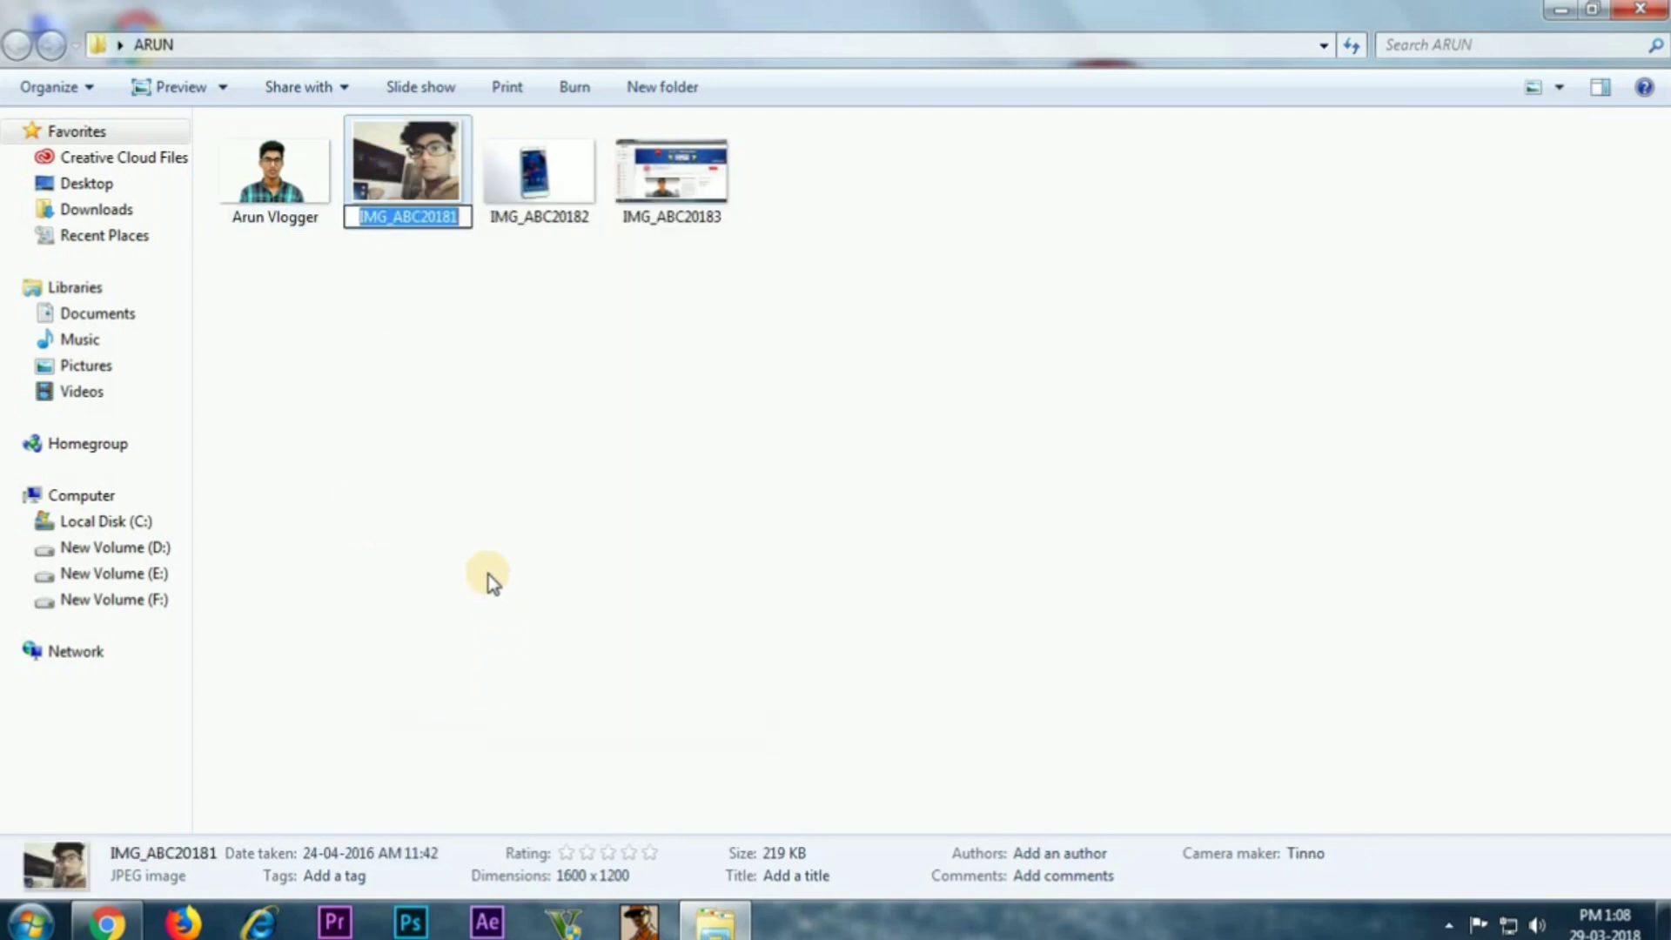
pyautogui.write('A')
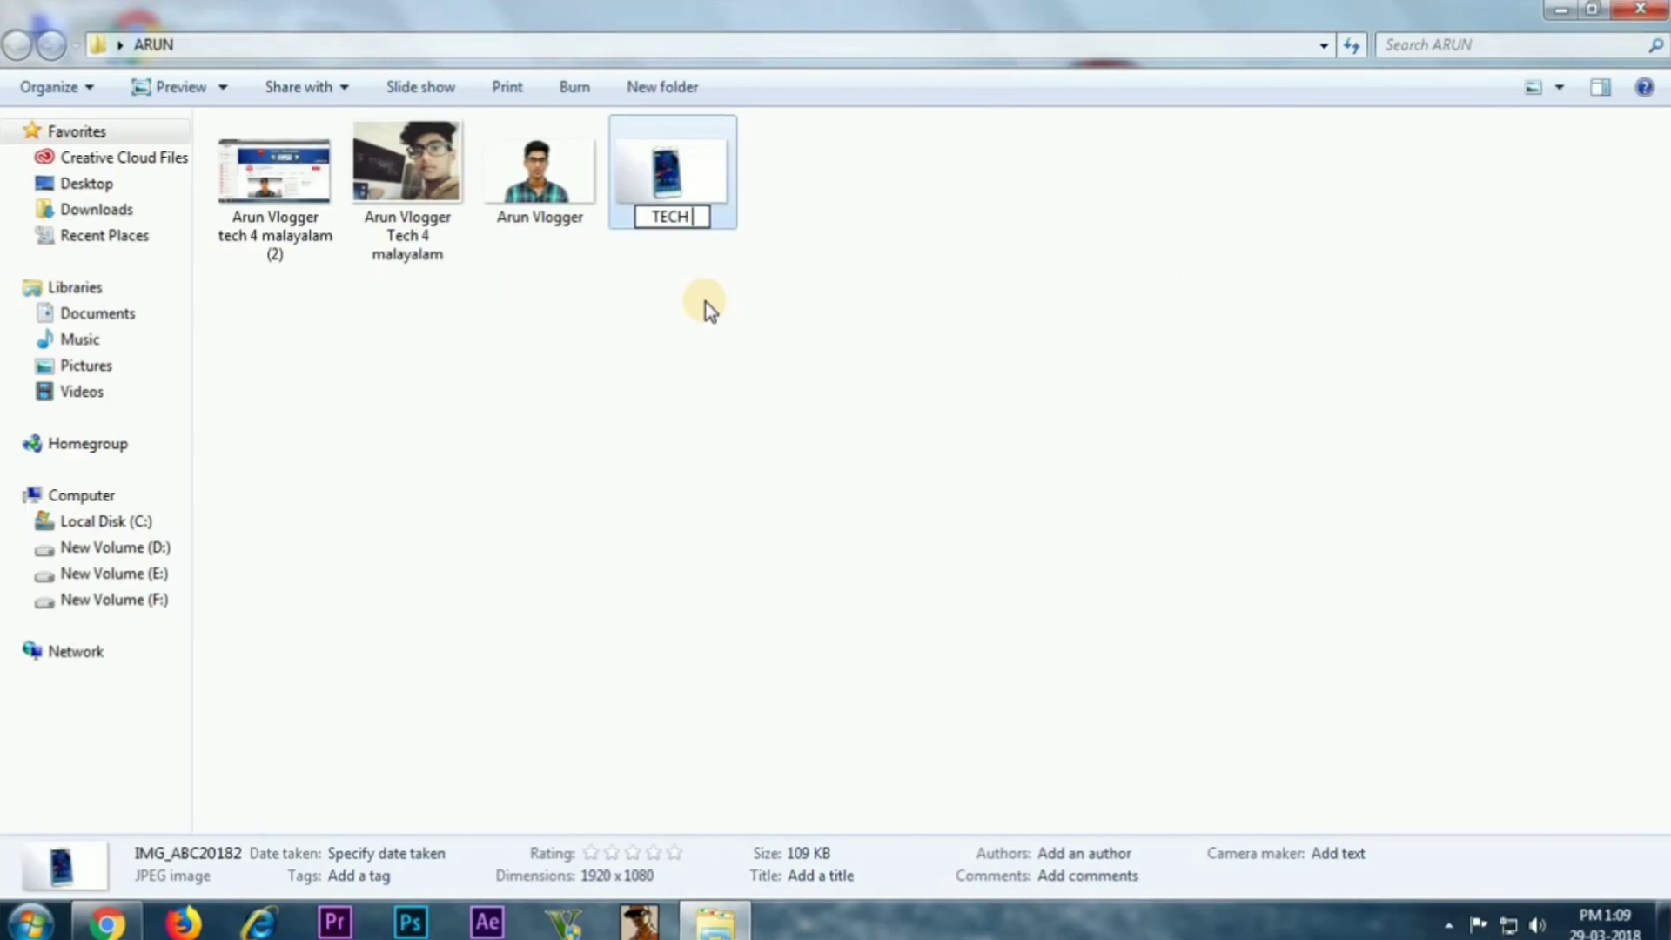
pyautogui.write('4 MALA')
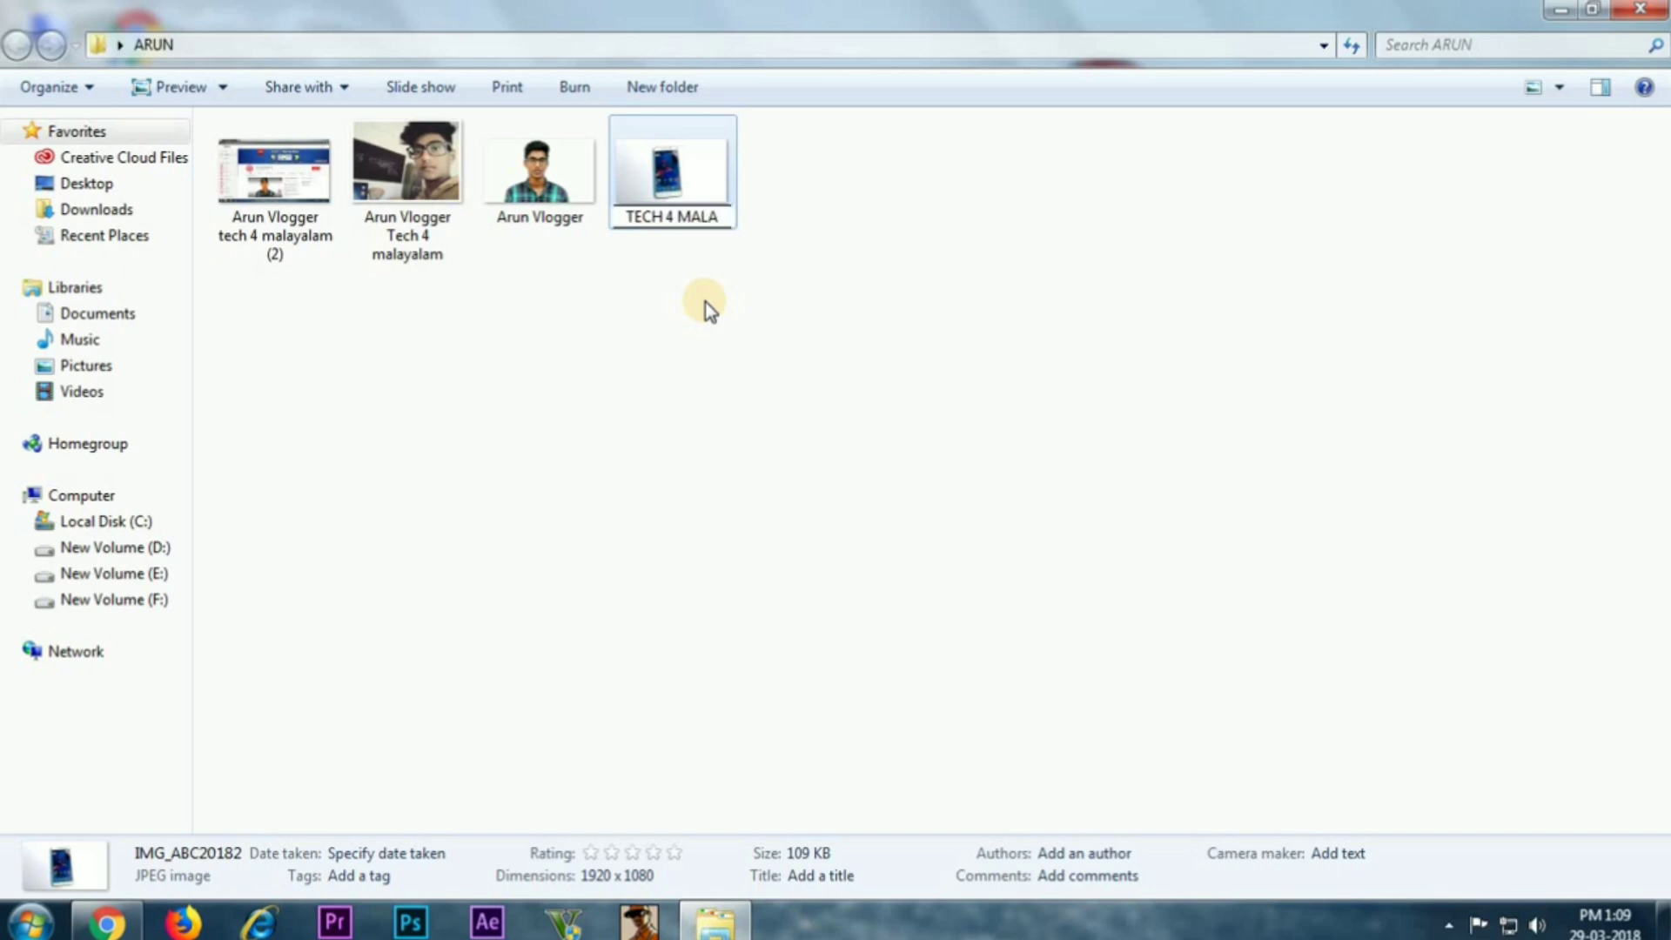
pyautogui.write('YALAM')
pyautogui.press('Return')
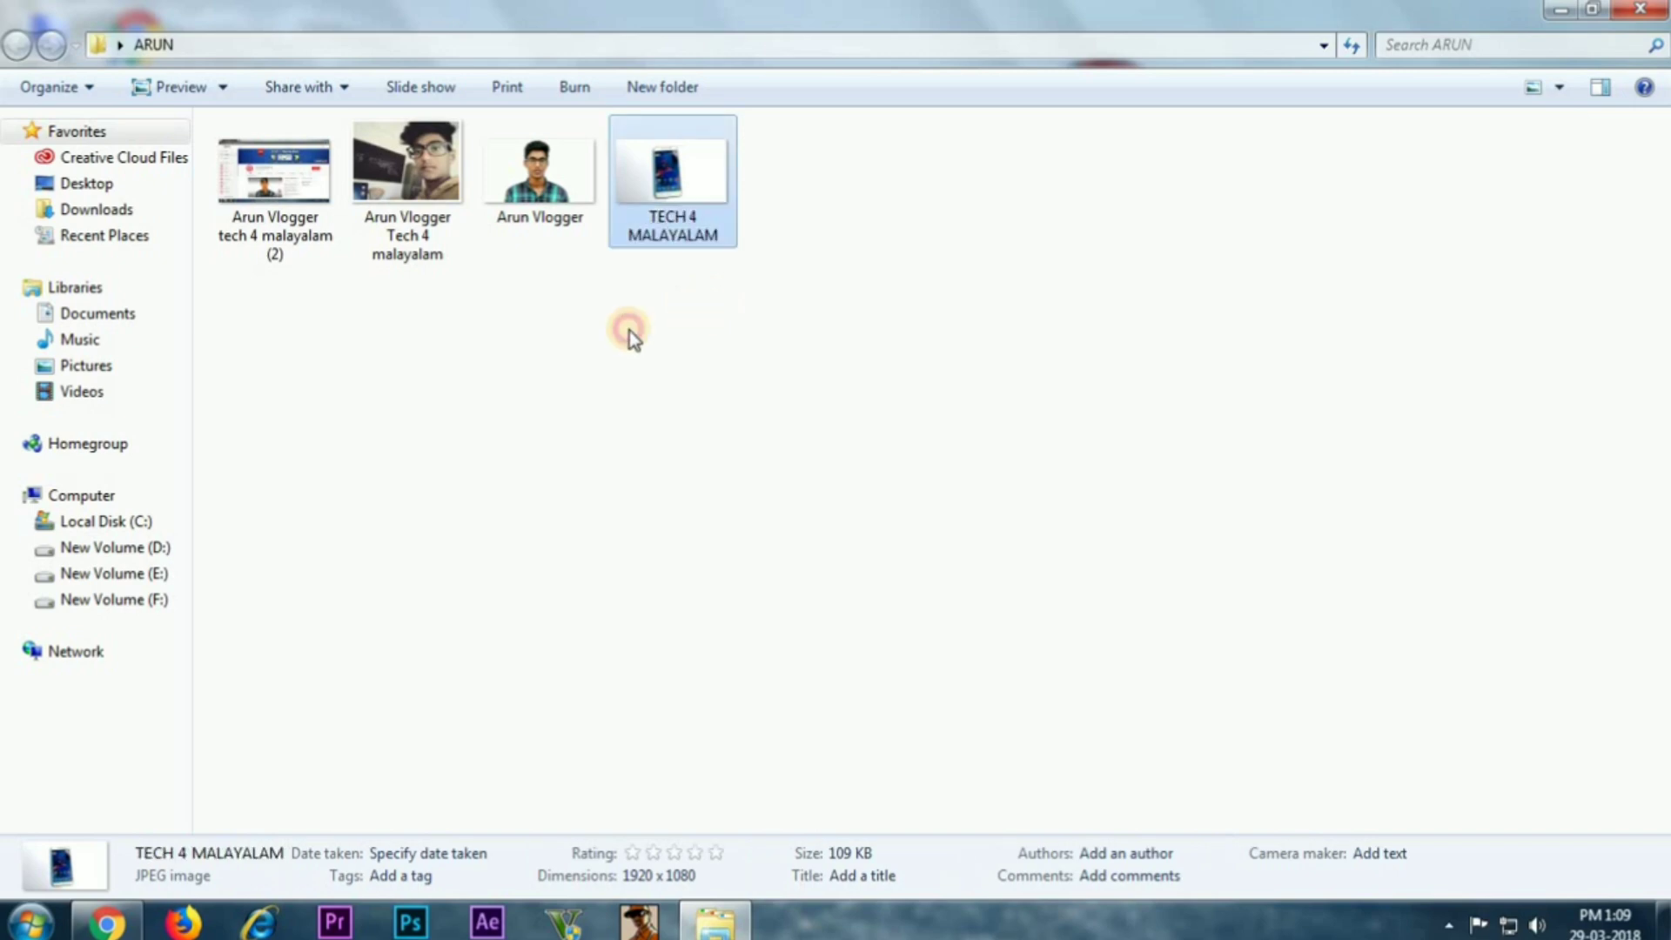
pyautogui.click(629, 331)
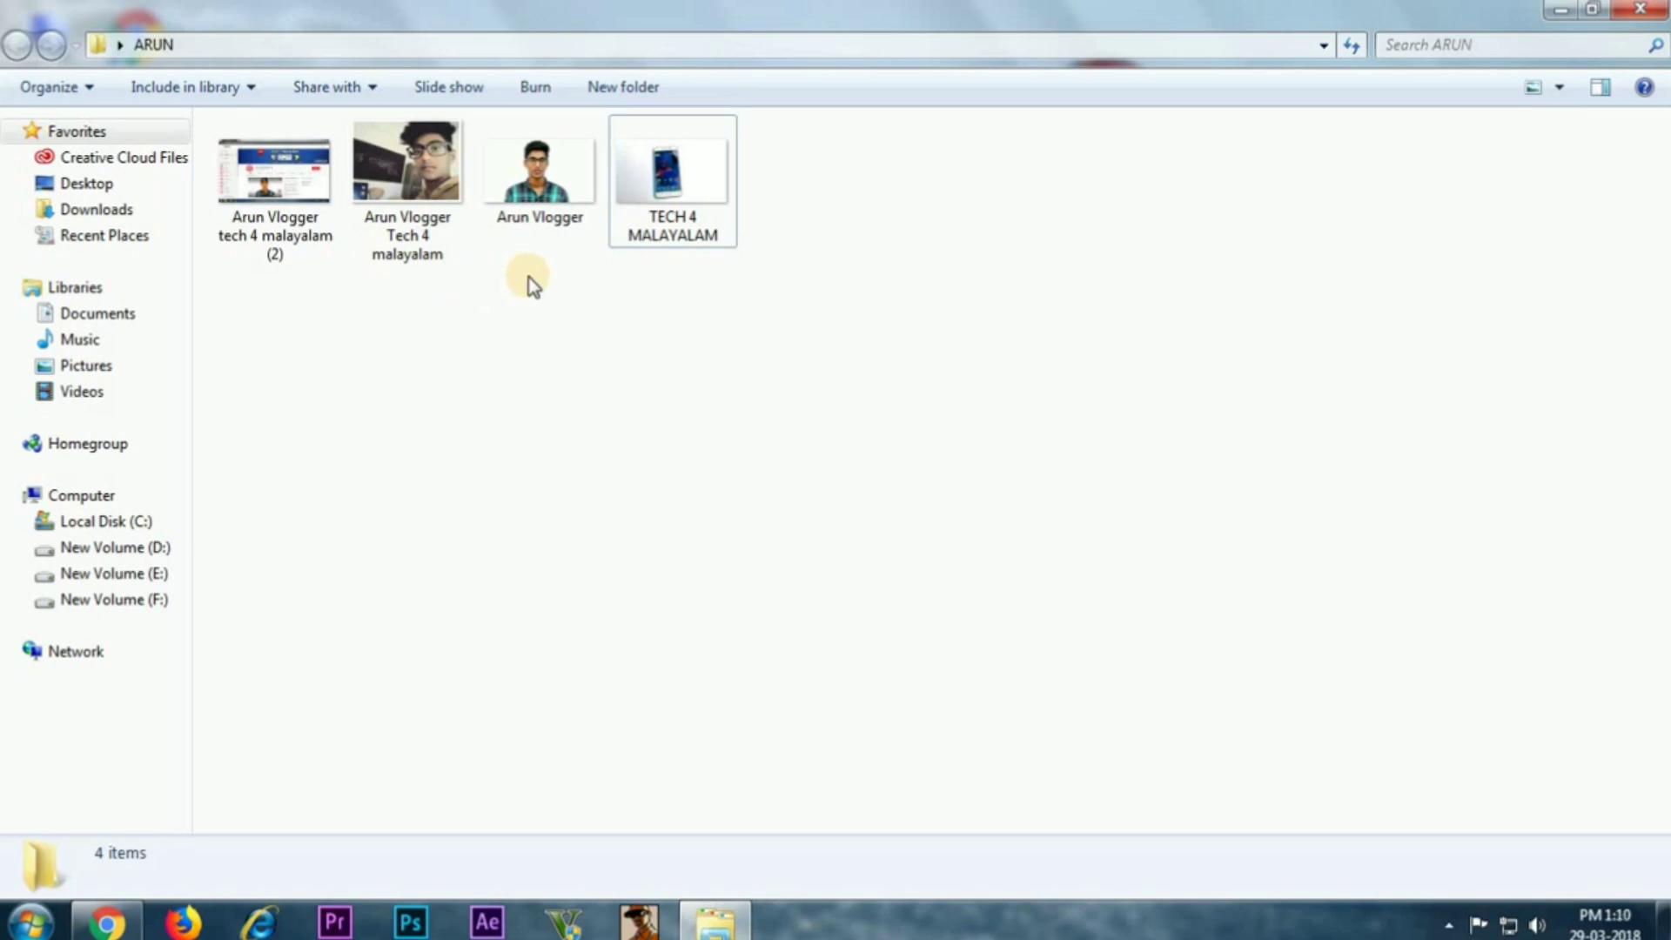
pyautogui.click(1640, 8)
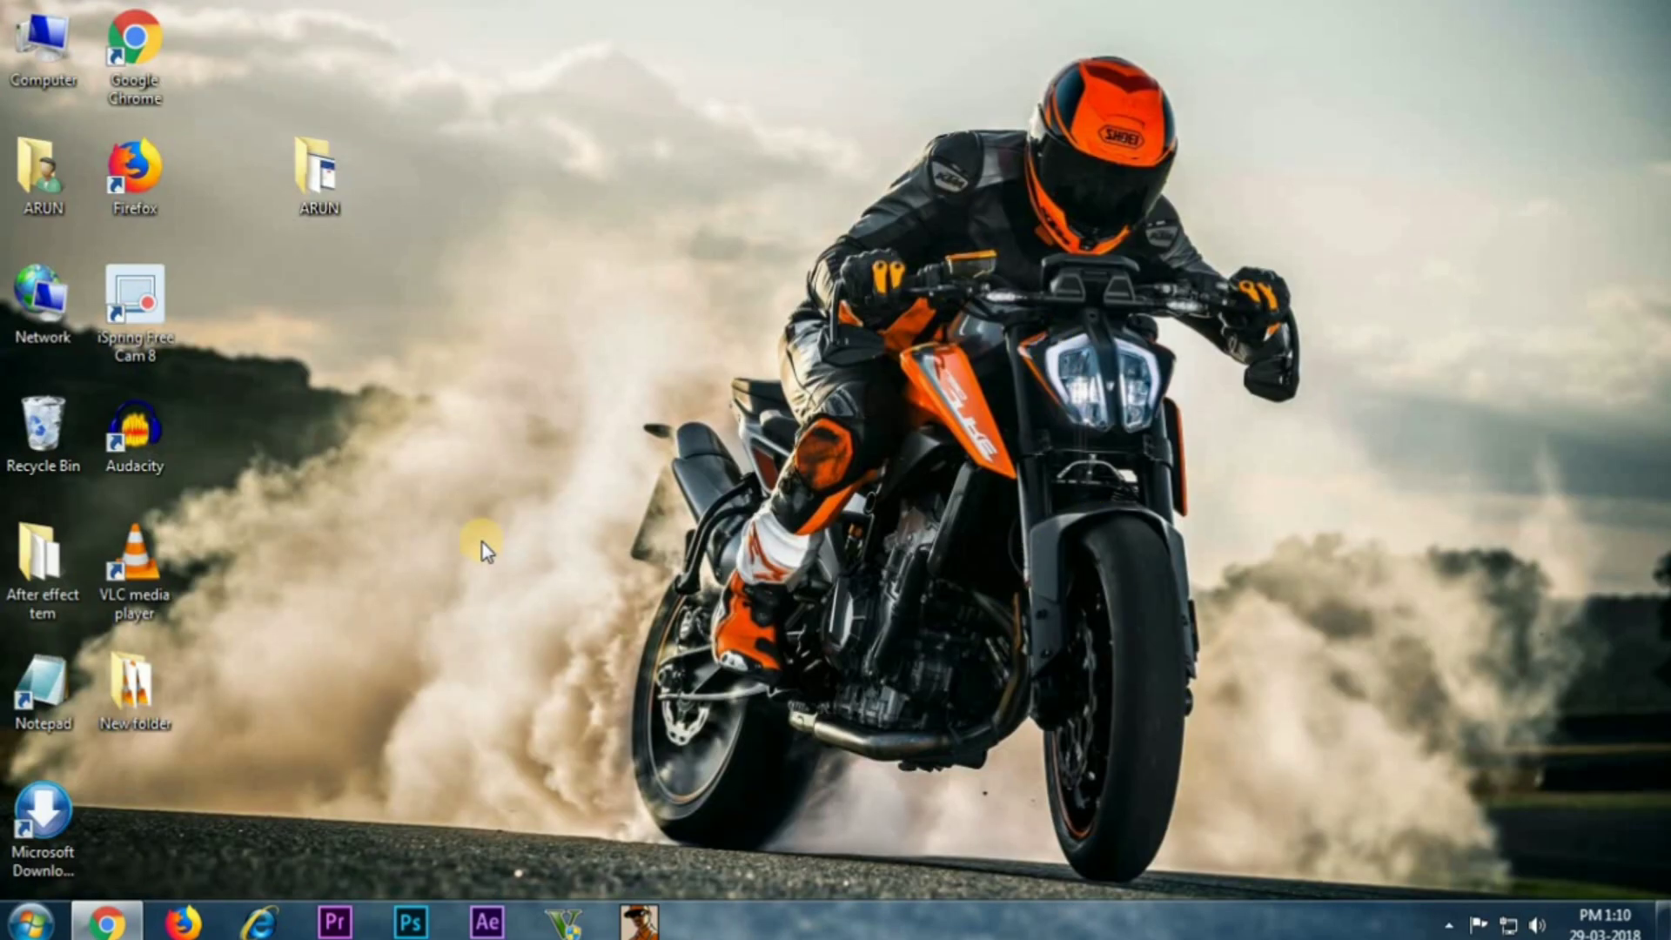
# Search Google for 'fotothing' in Chrome and open the Welcome to Fotothing site
pyautogui.click(106, 921)
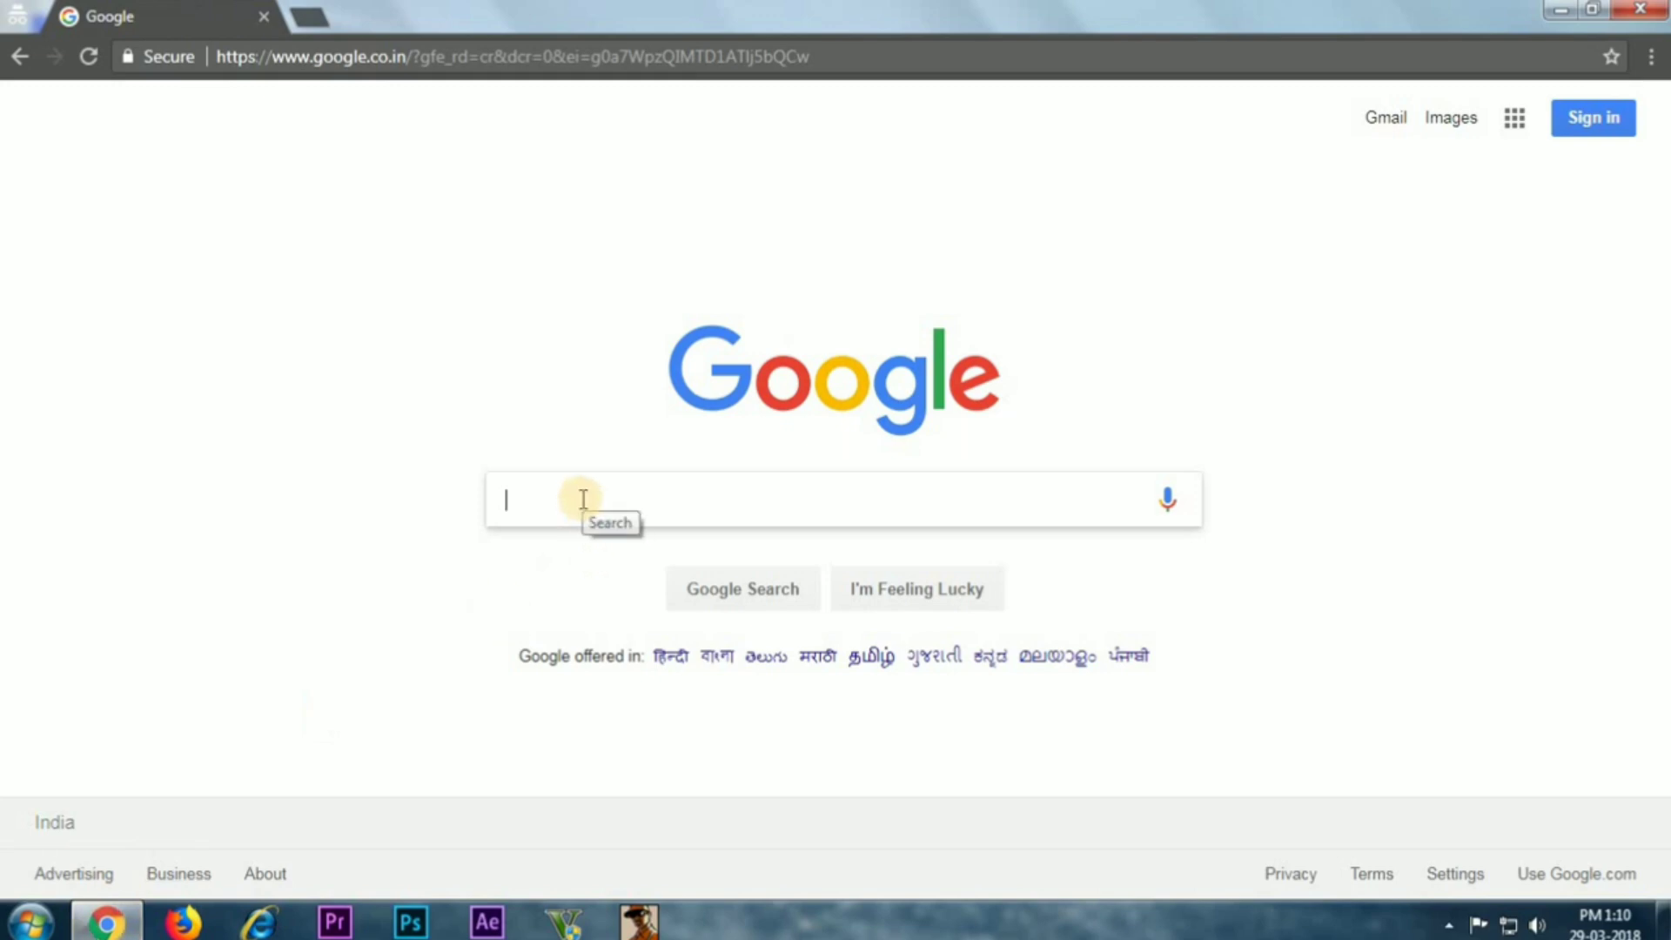
pyautogui.write('f')
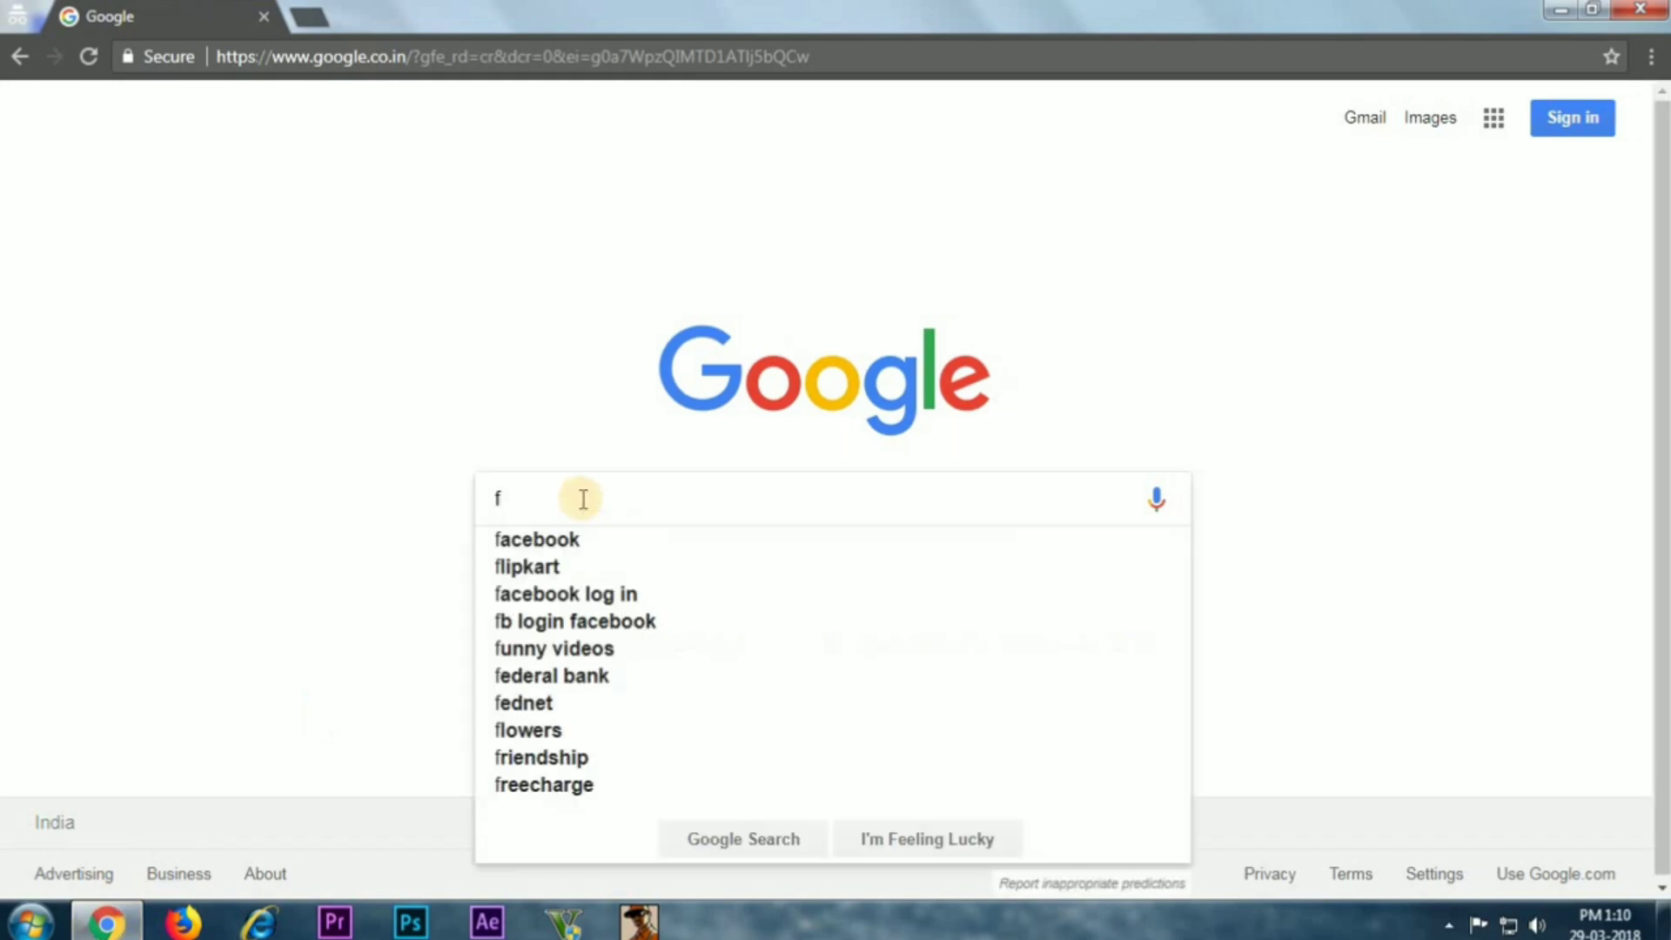
pyautogui.write('oto')
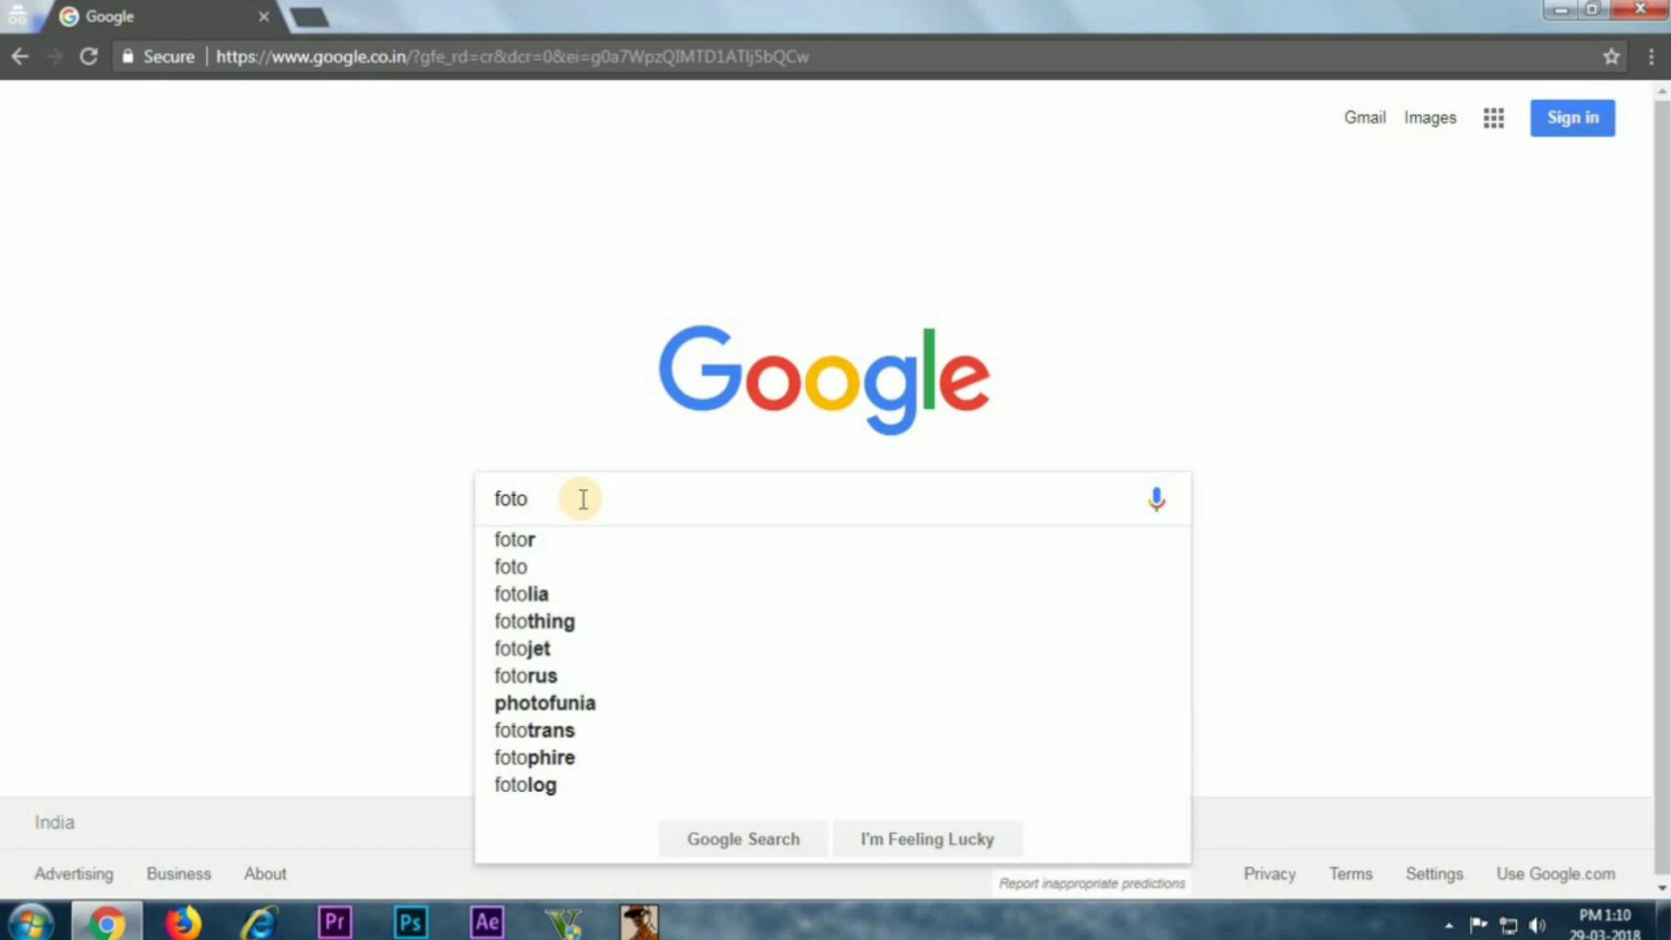
pyautogui.write('thing')
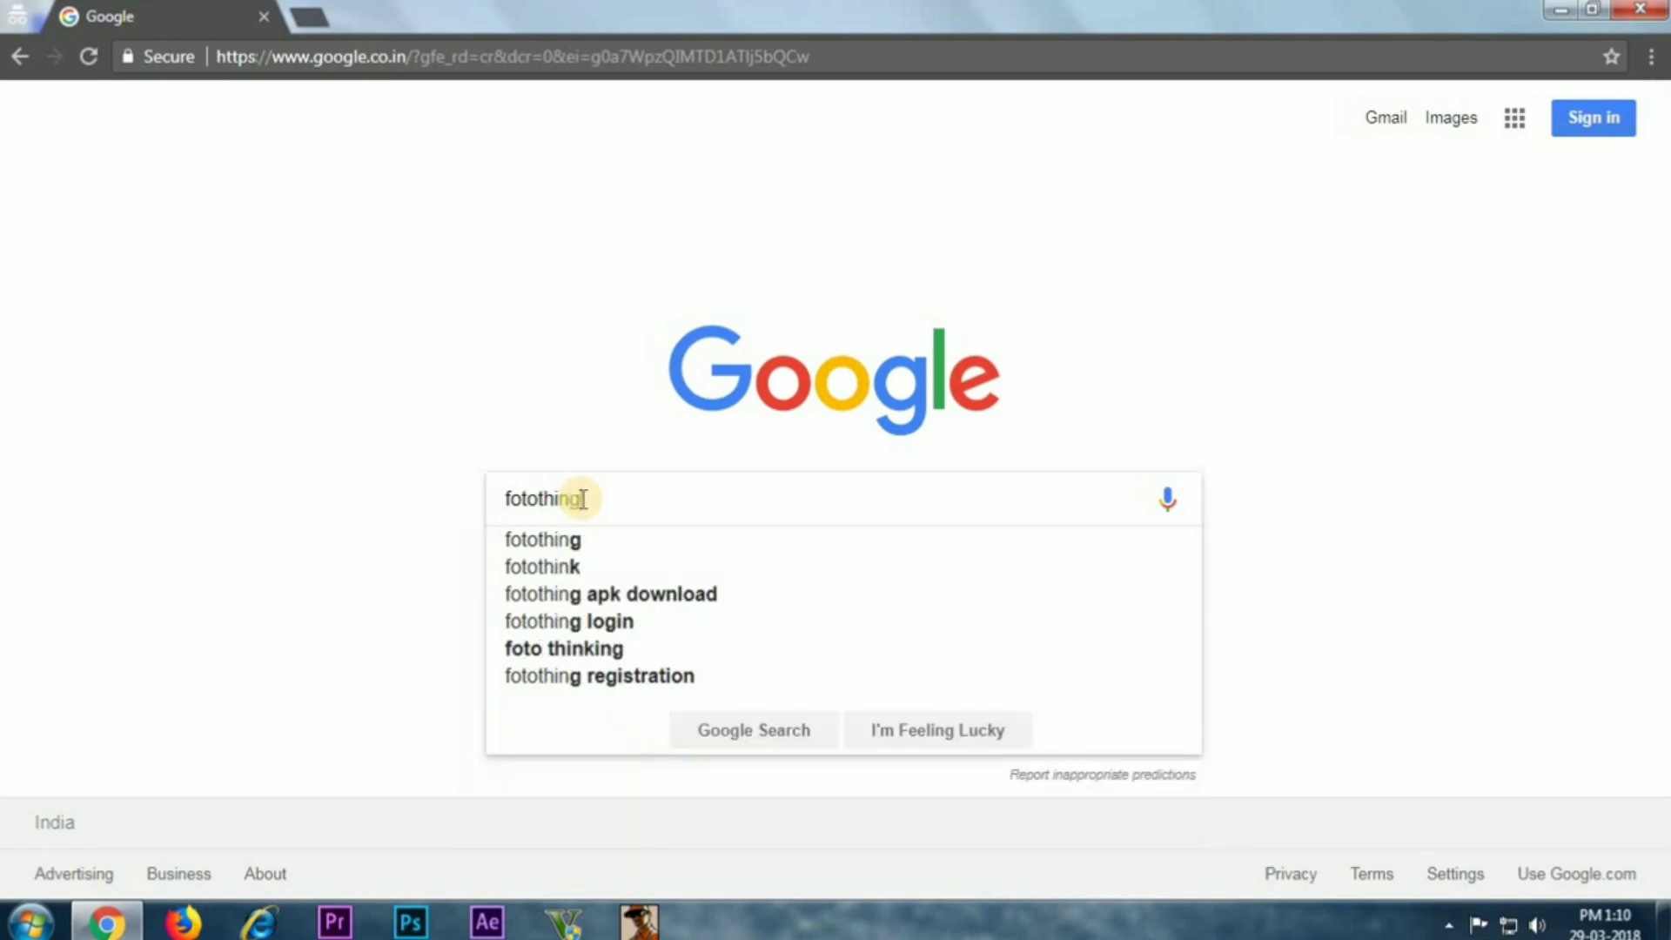
pyautogui.press('Return')
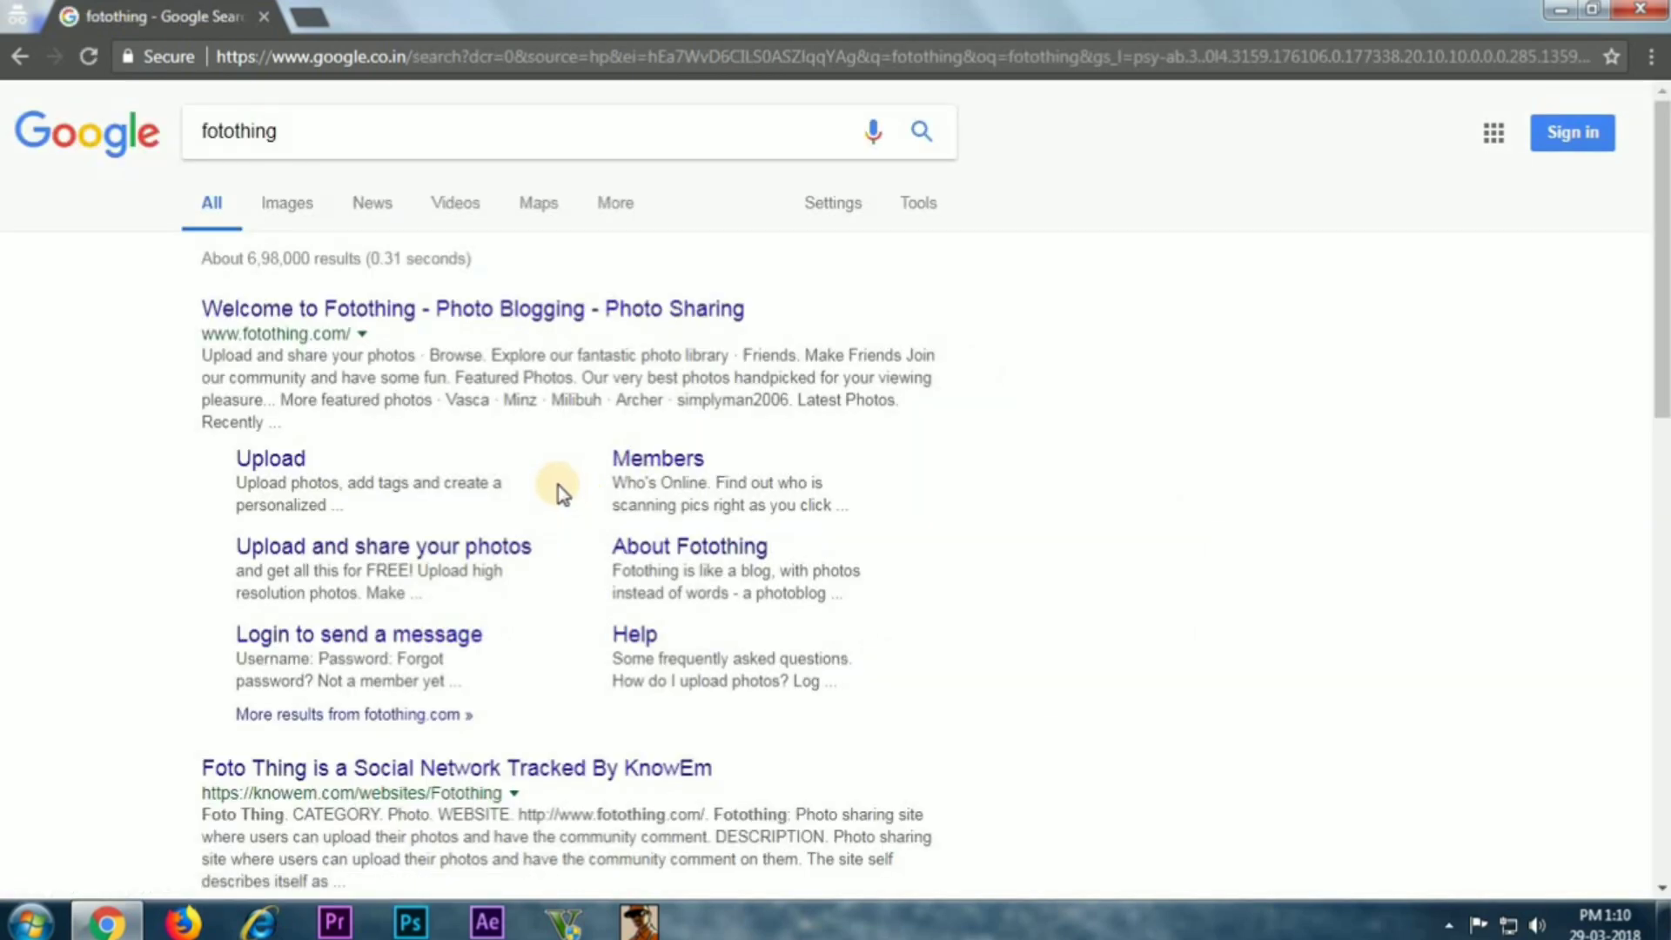
pyautogui.click(411, 310)
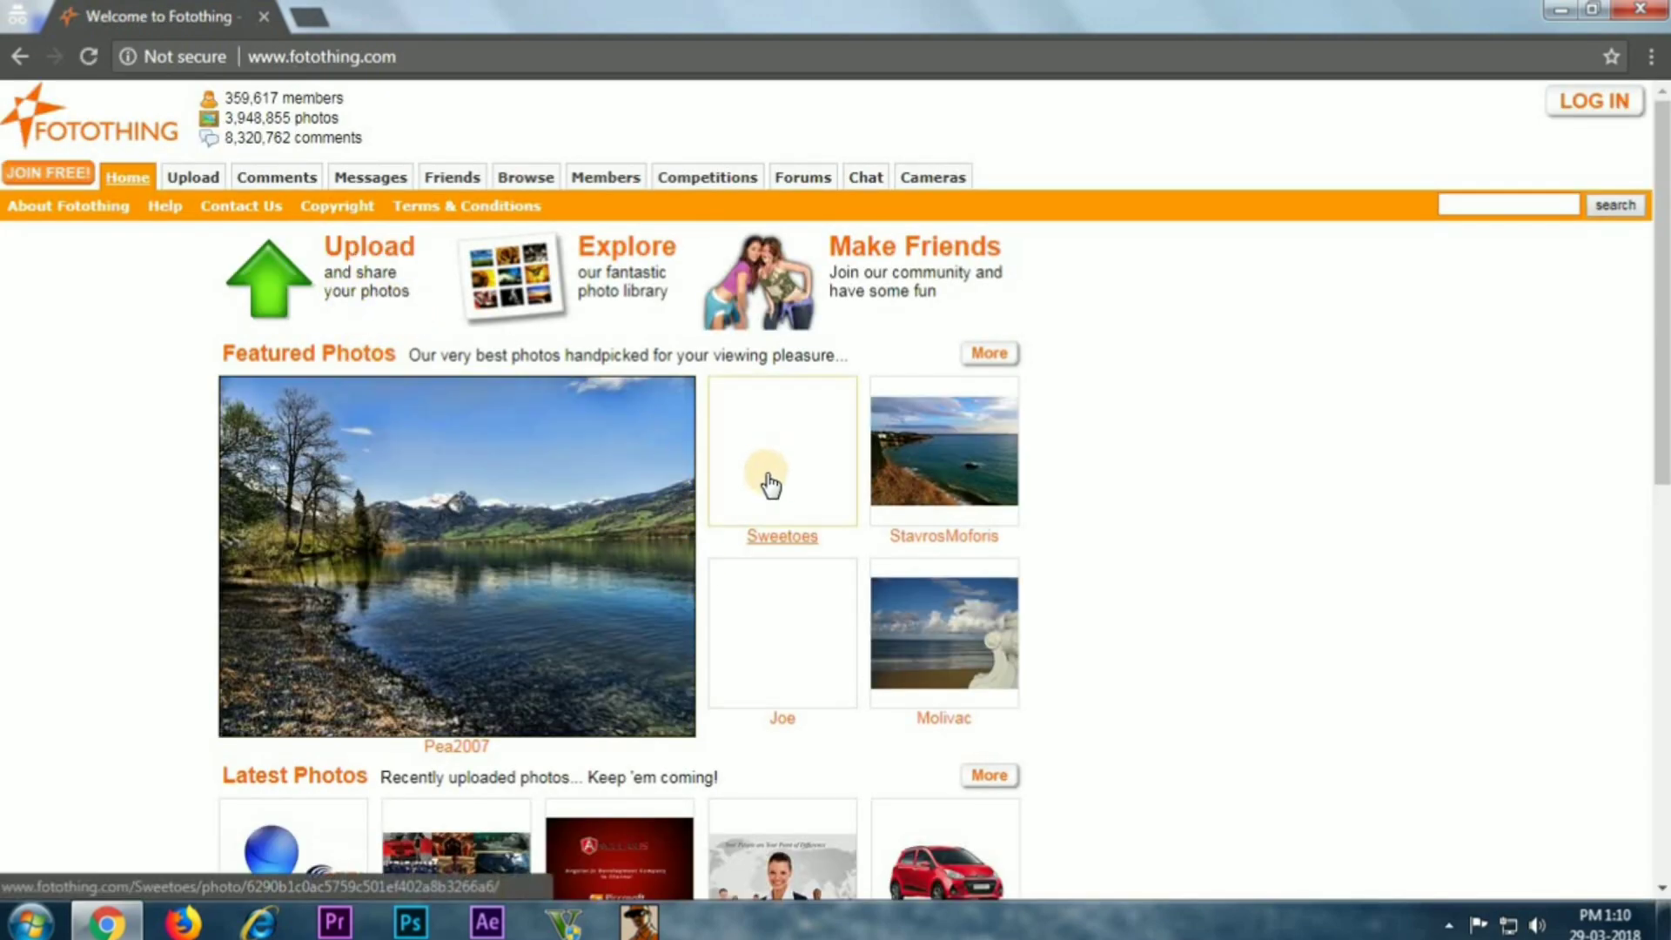
pyautogui.scroll(-7, 766, 479)
pyautogui.scroll(7, 766, 479)
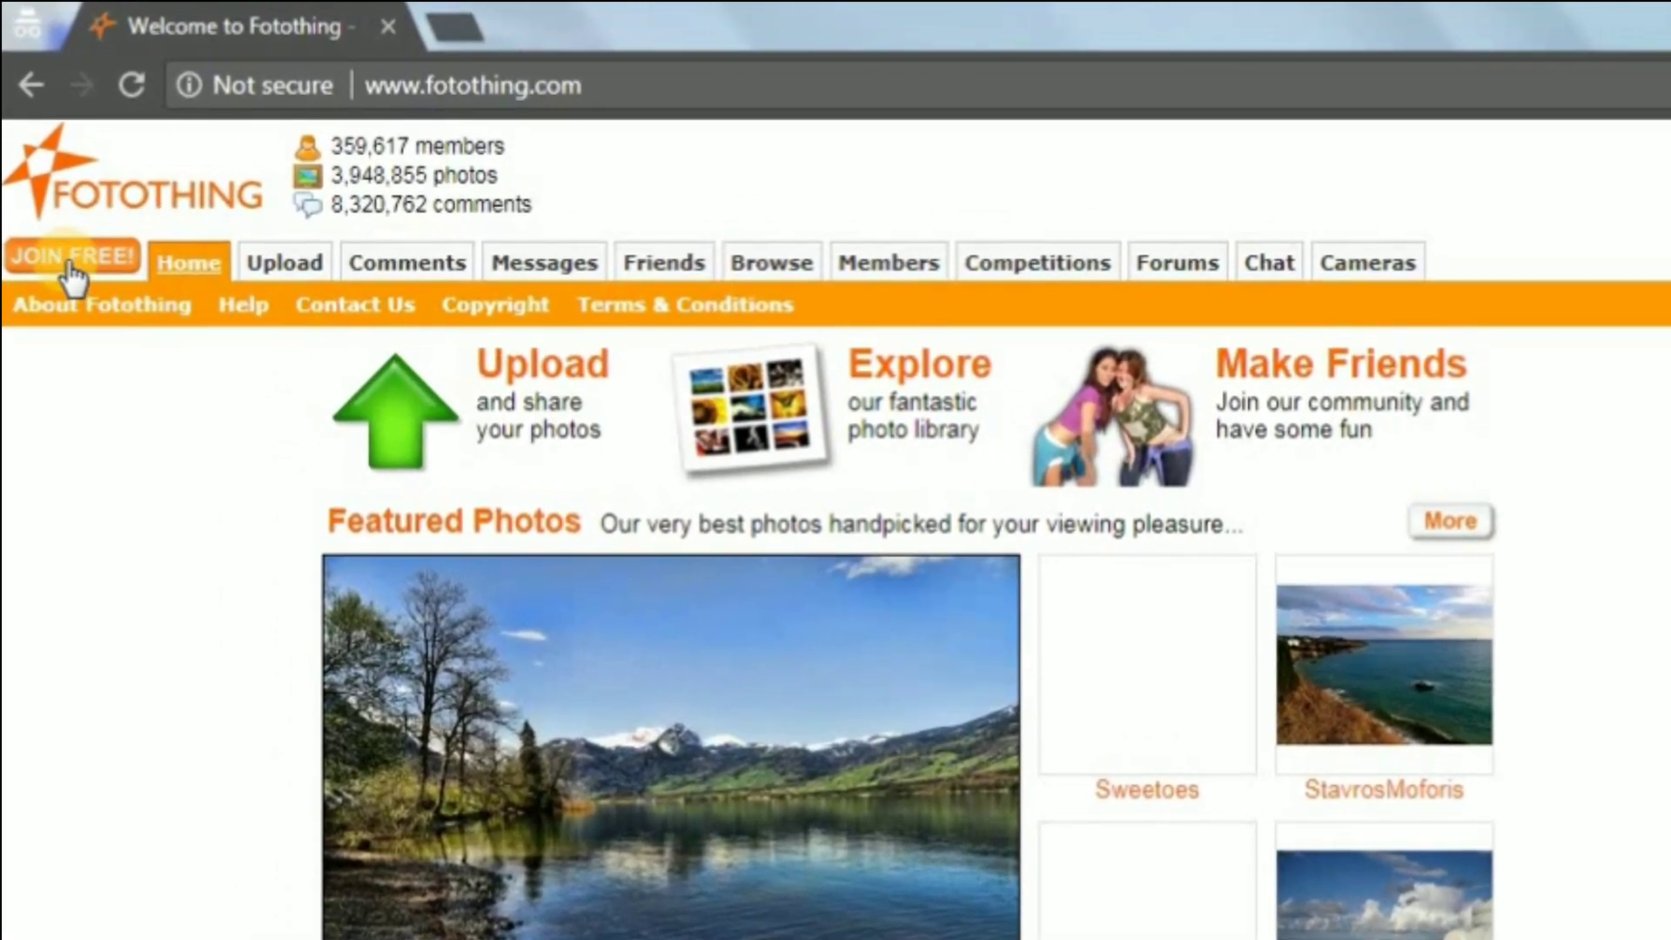
# Register a free Fotothing account with a username, password, password confirmation and e-mail address
pyautogui.click(67, 262)
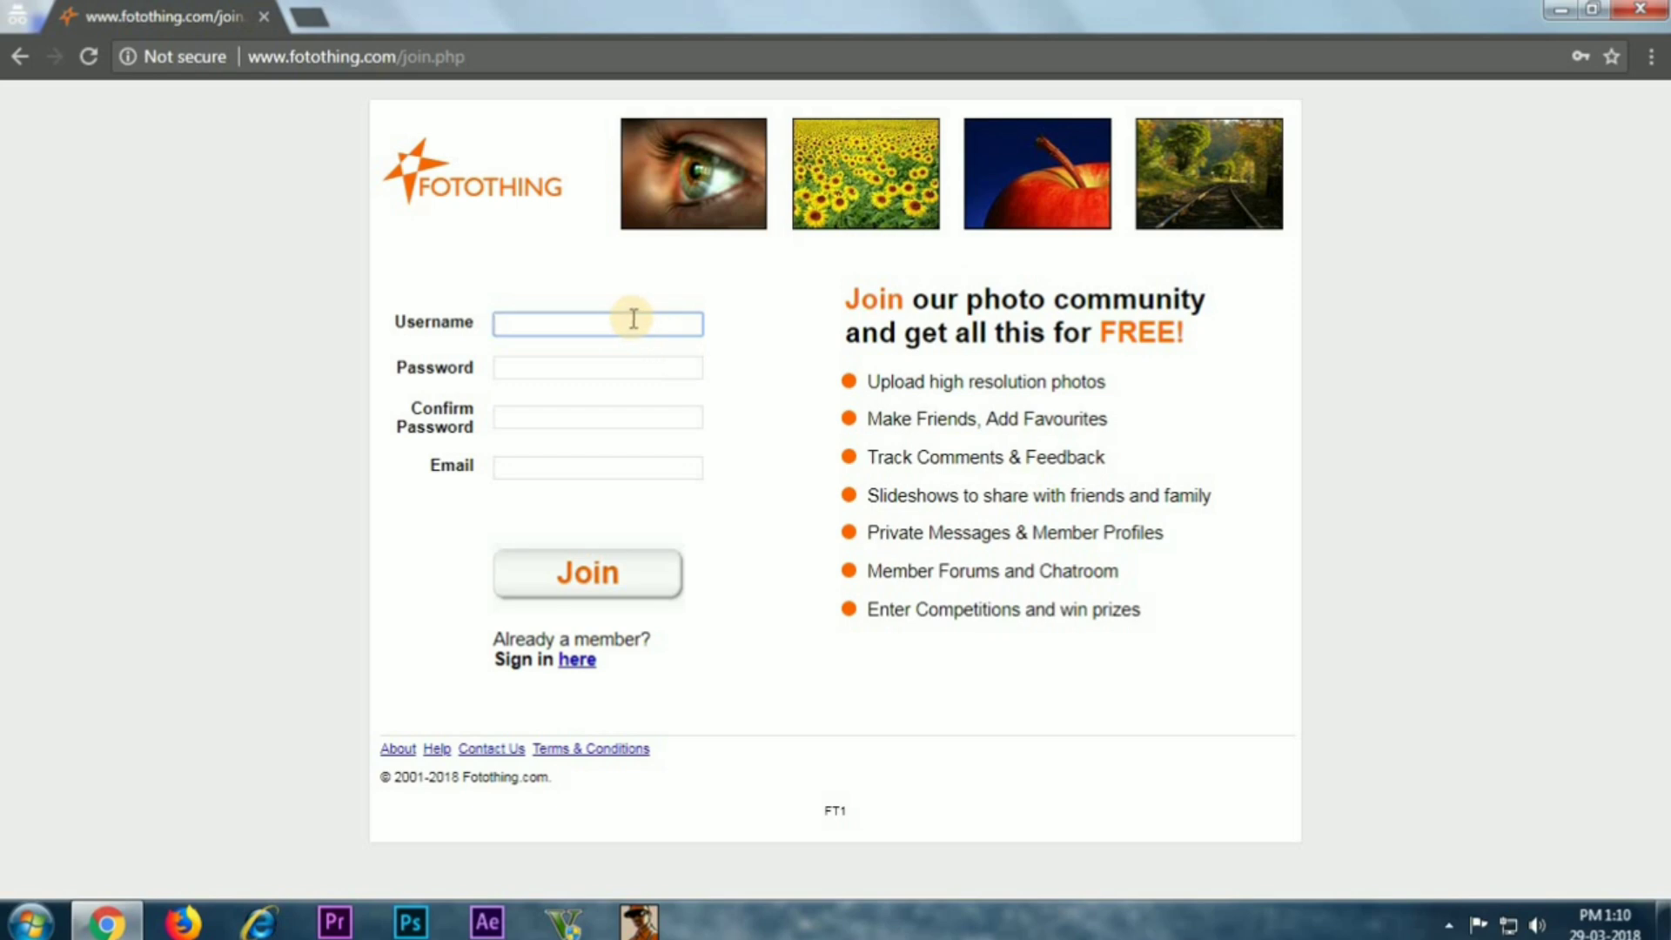
pyautogui.write('Arun')
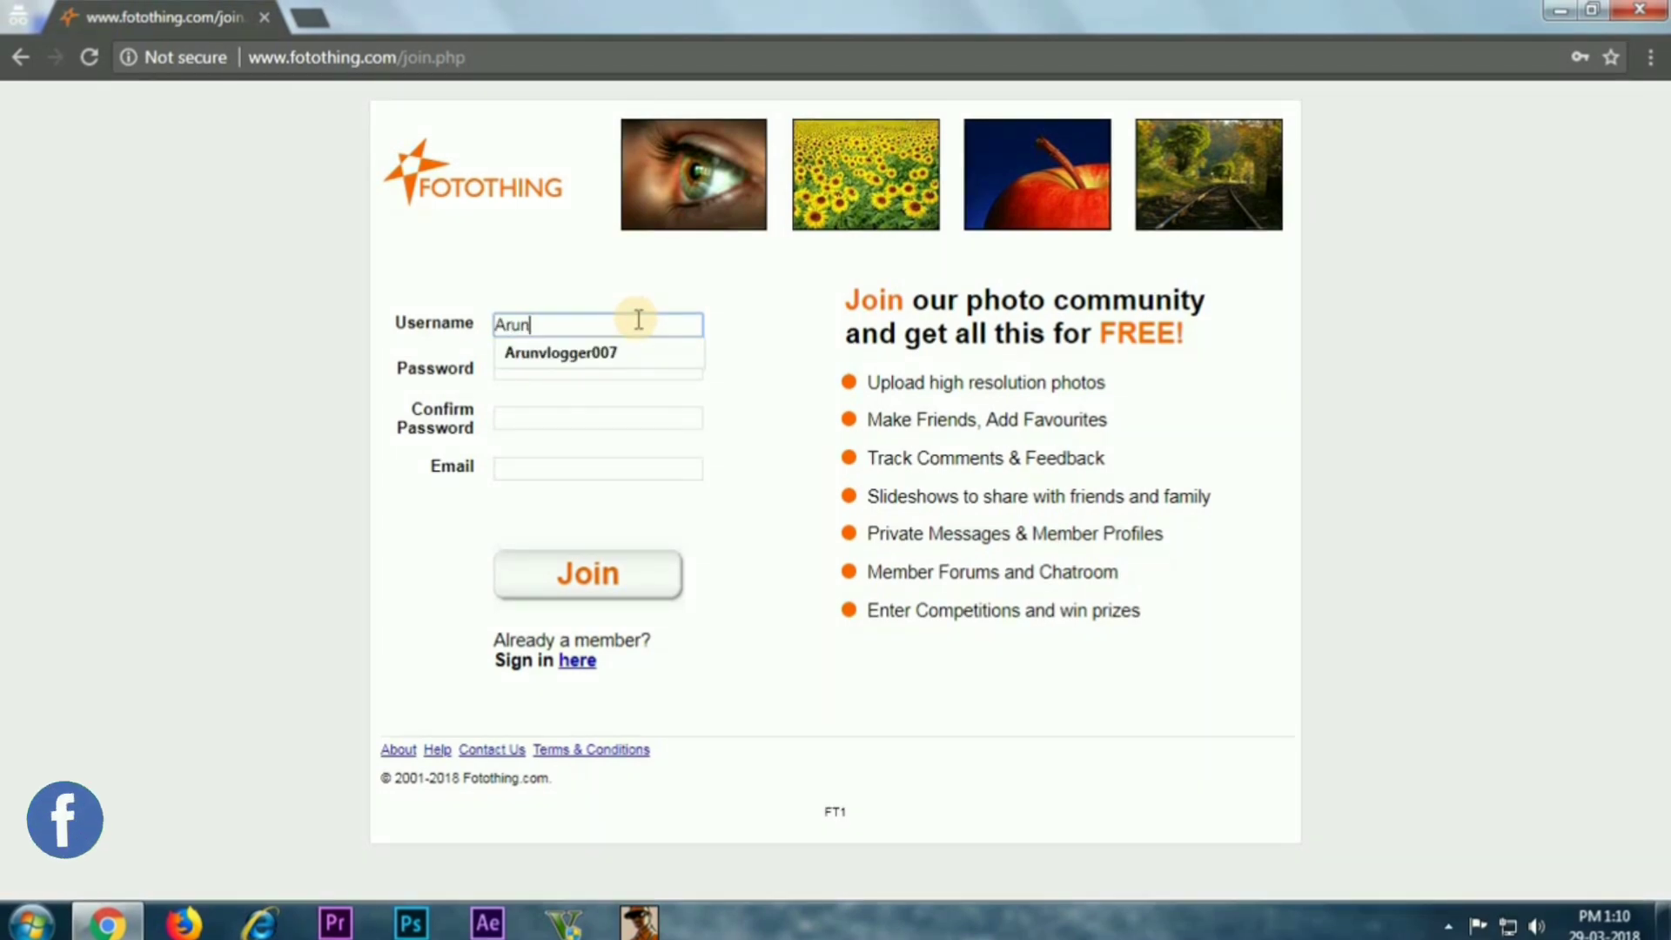
pyautogui.write('vlogger000')
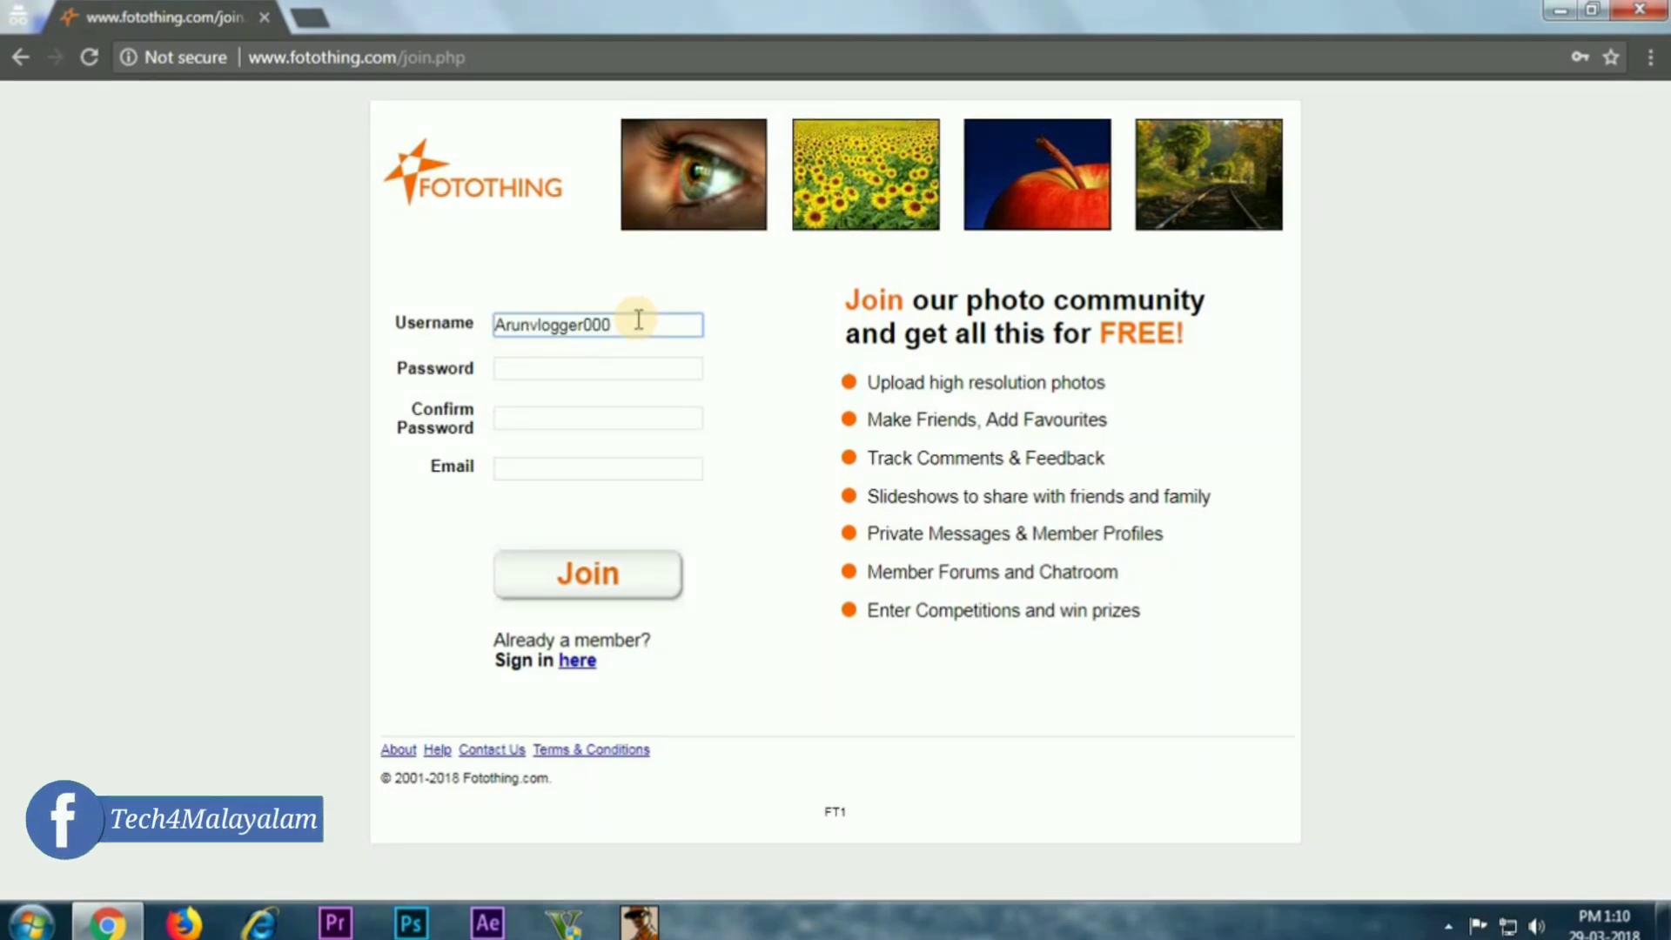
pyautogui.click(607, 365)
pyautogui.write('••••••••••')
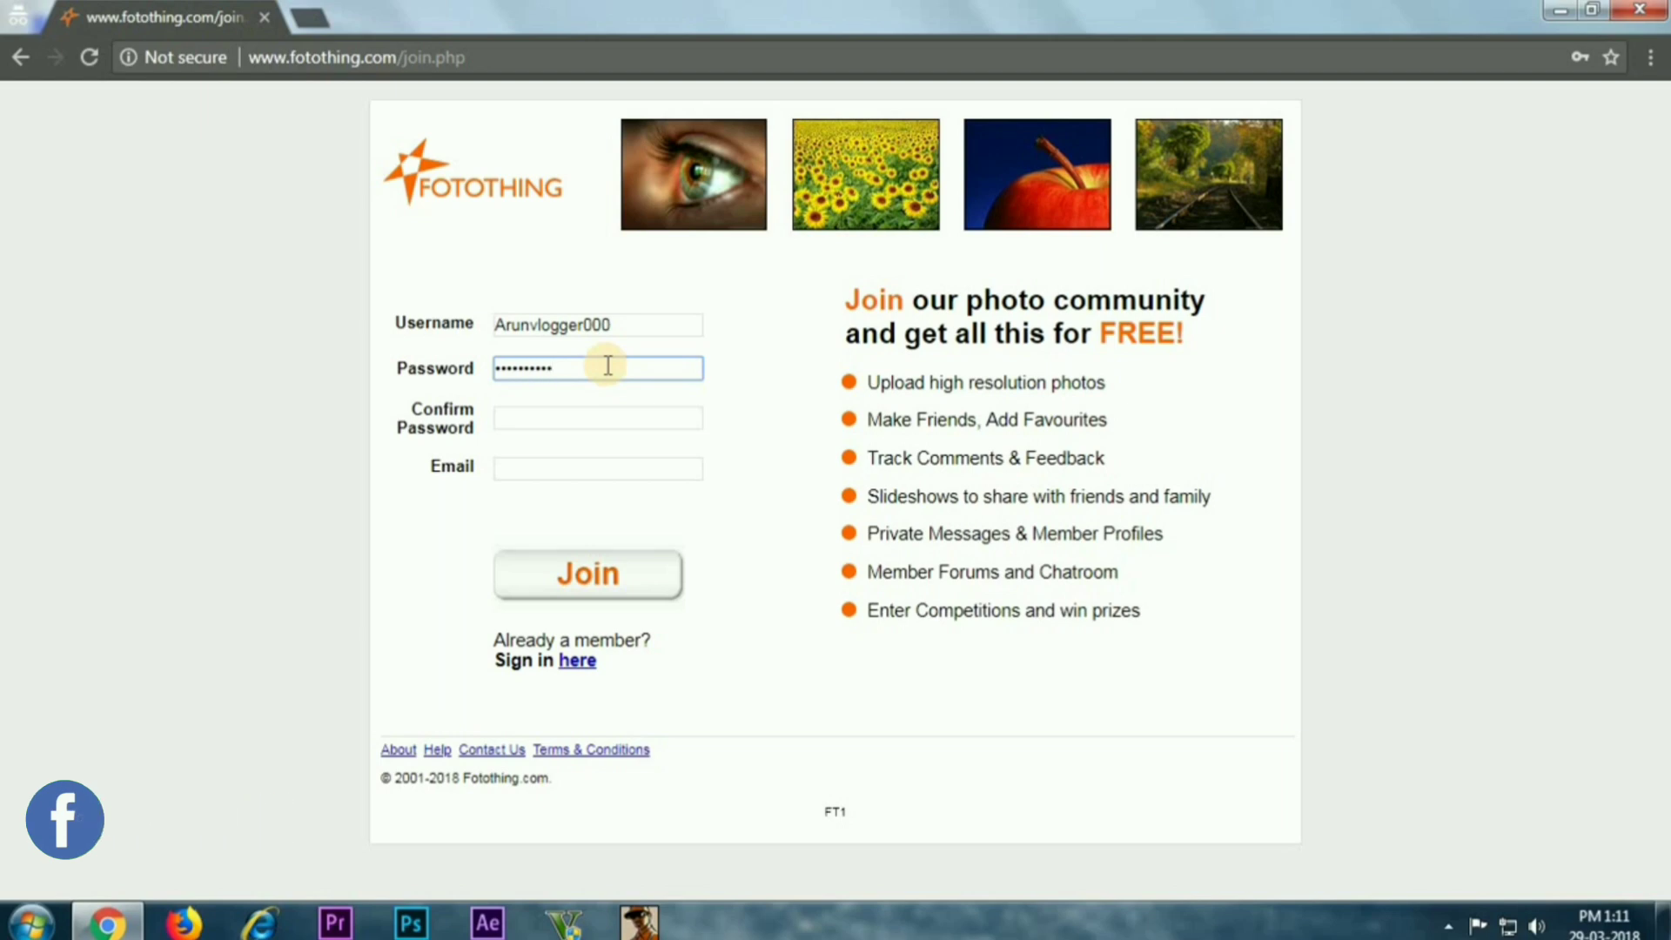
pyautogui.click(620, 416)
pyautogui.write('••••••••••')
pyautogui.click(649, 464)
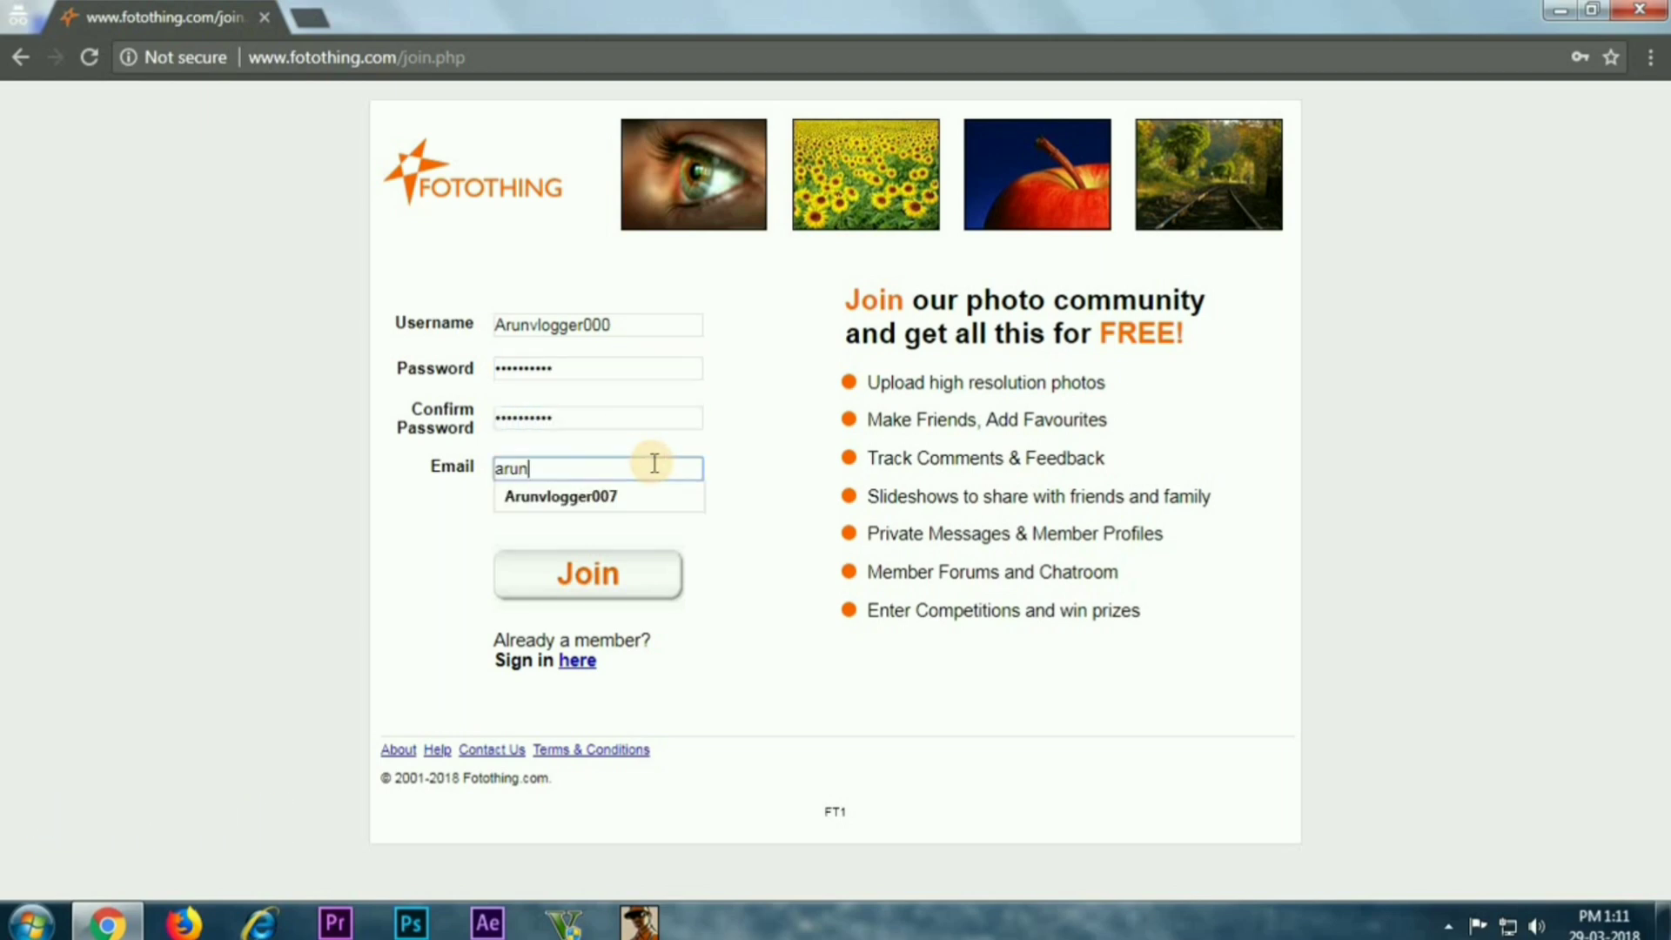
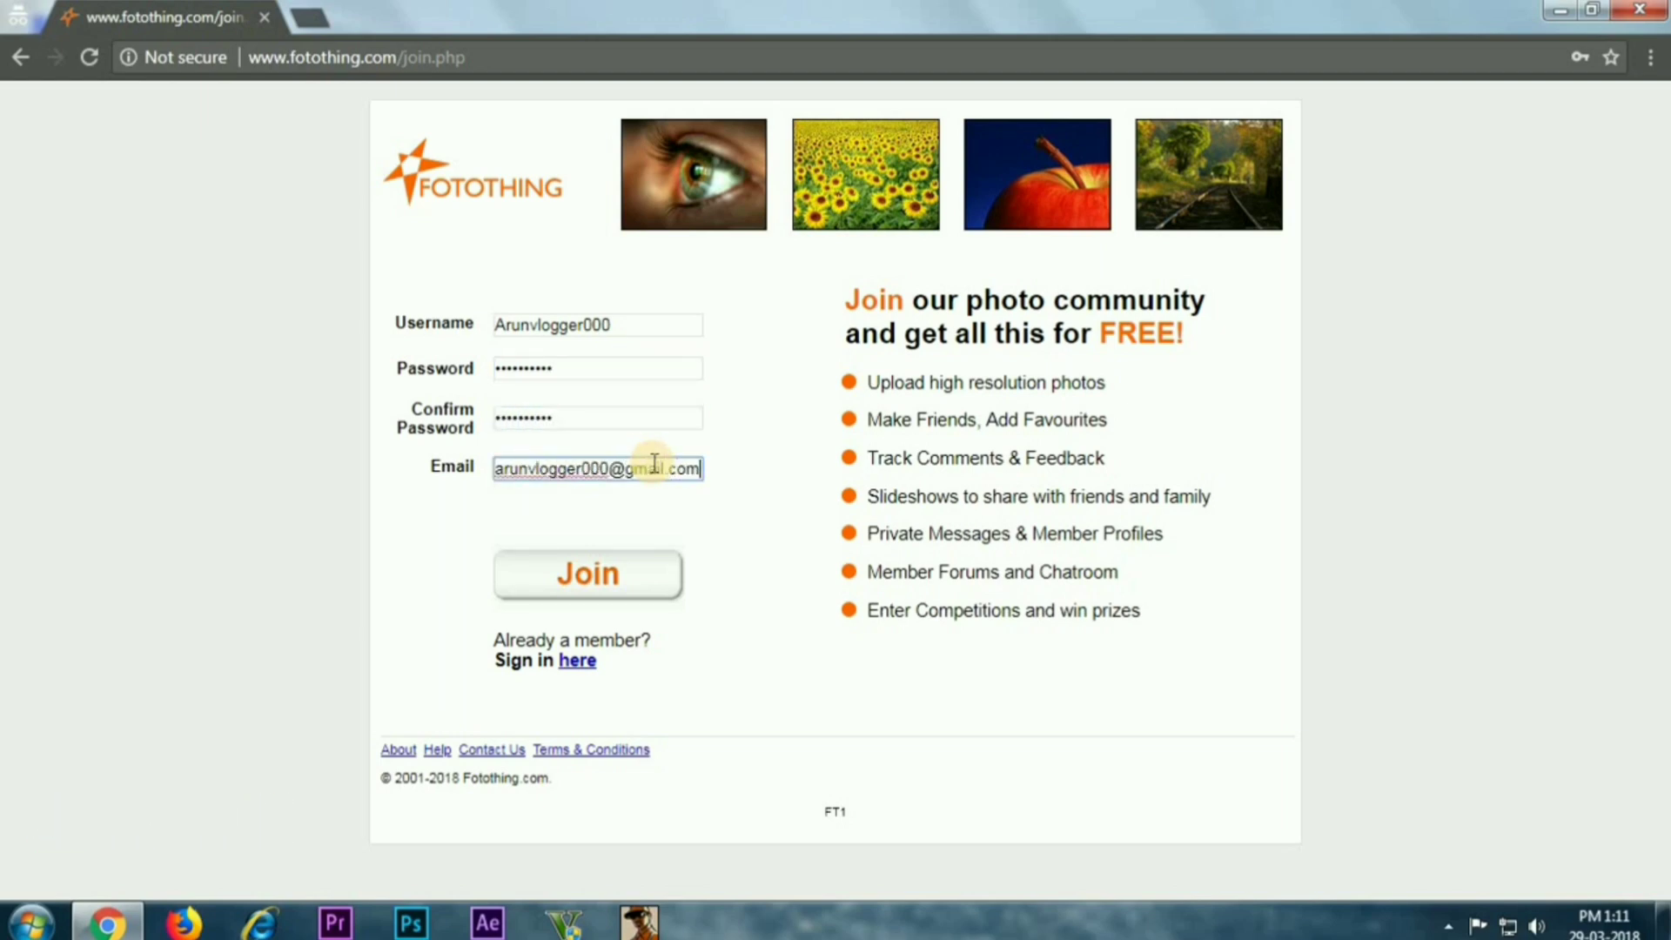
pyautogui.click(614, 578)
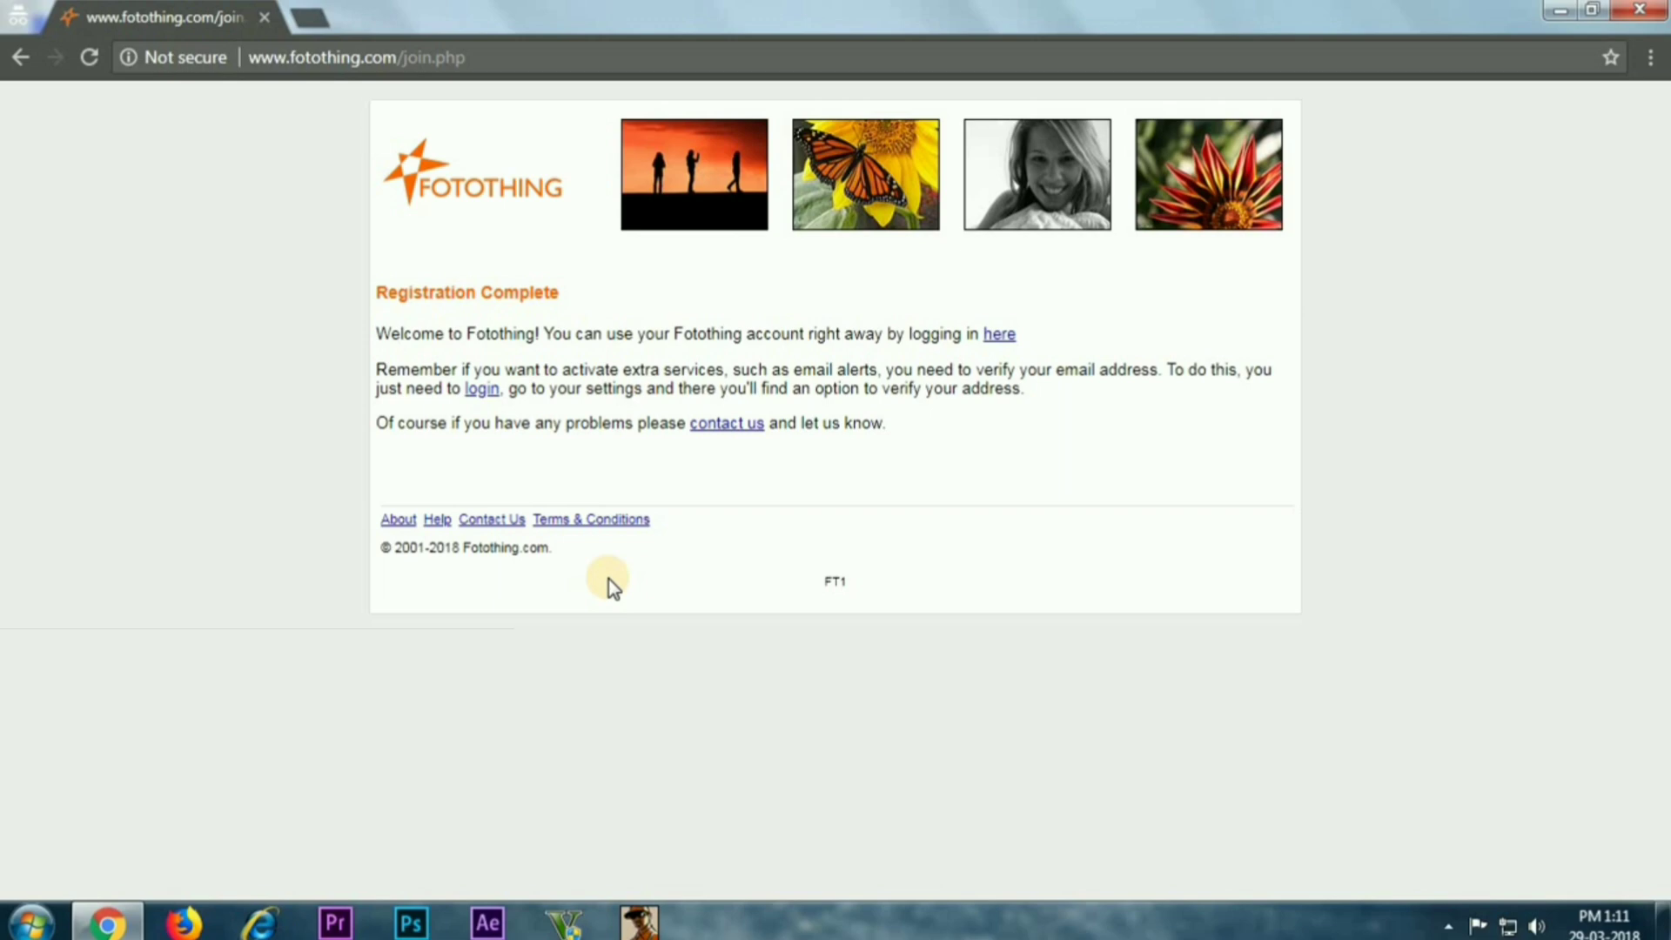
# Log in to Fotothing with the new account's username and password
pyautogui.click(480, 388)
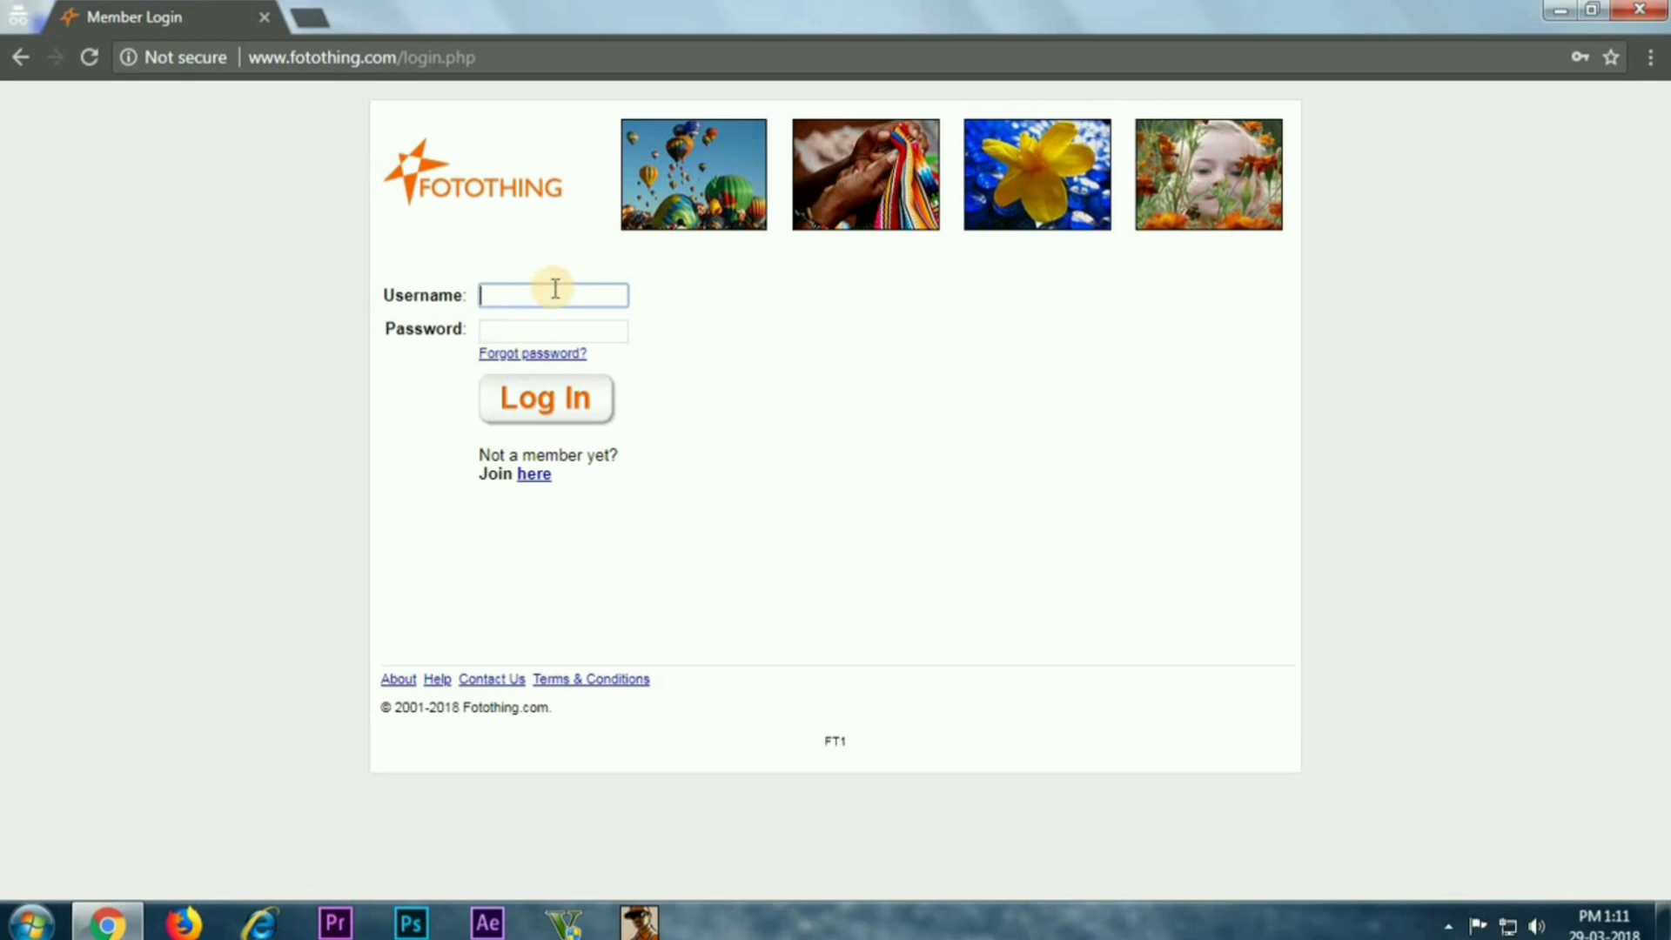
pyautogui.write('Aruunvlogger000')
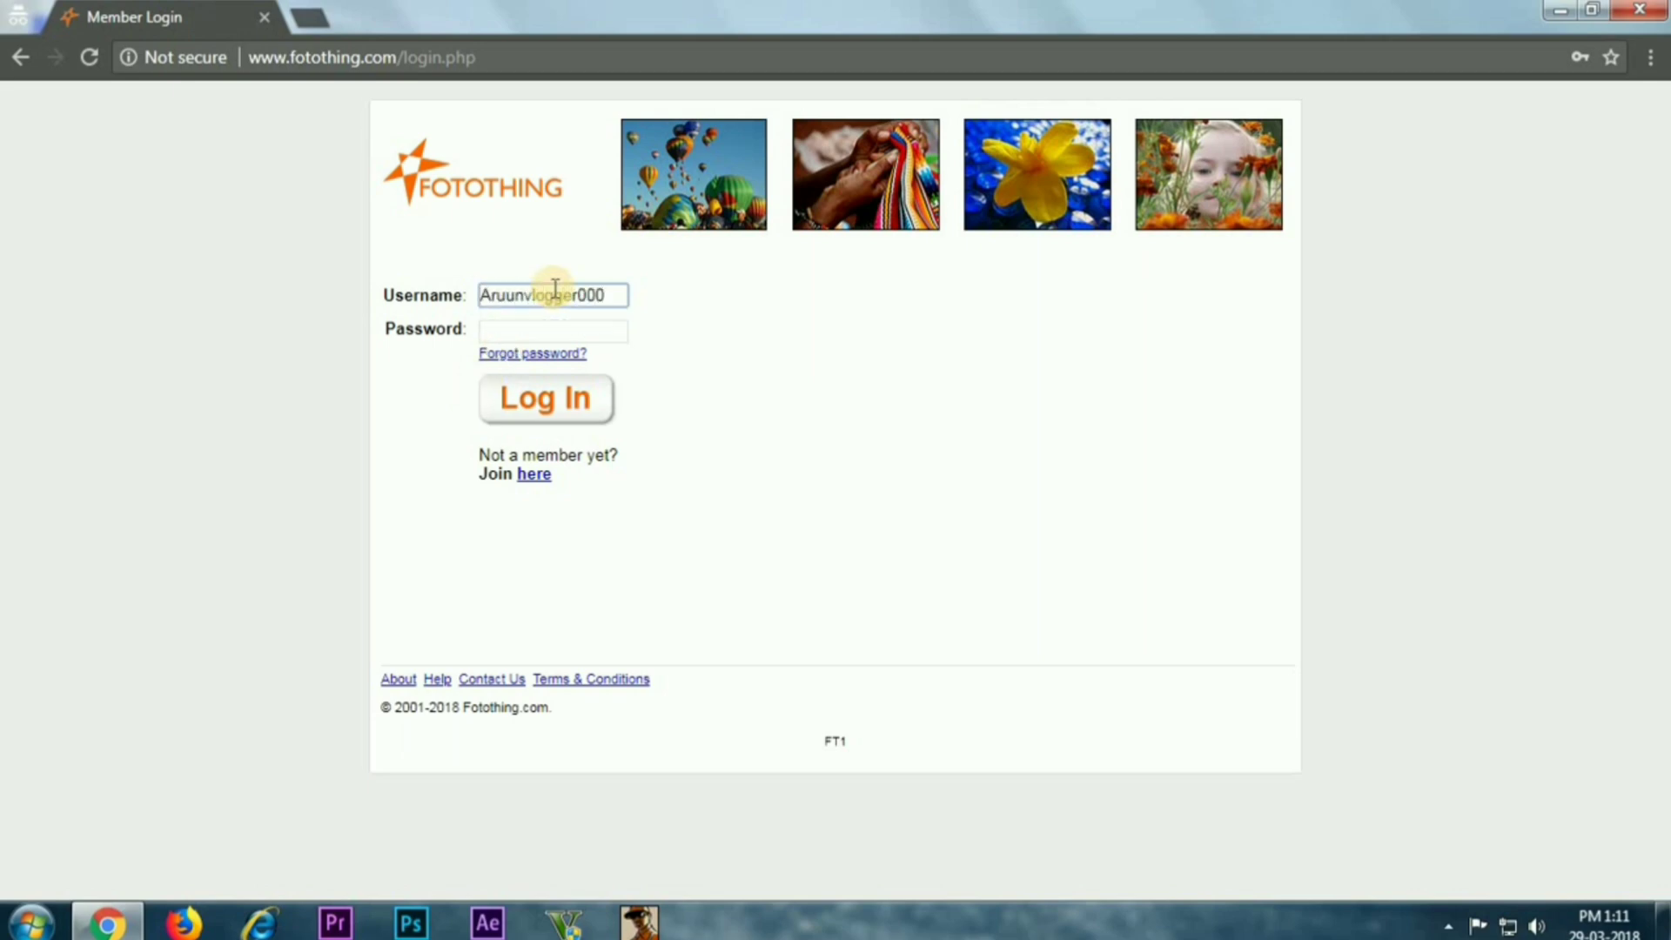
pyautogui.click(578, 329)
pyautogui.write('••••••••••')
pyautogui.click(587, 406)
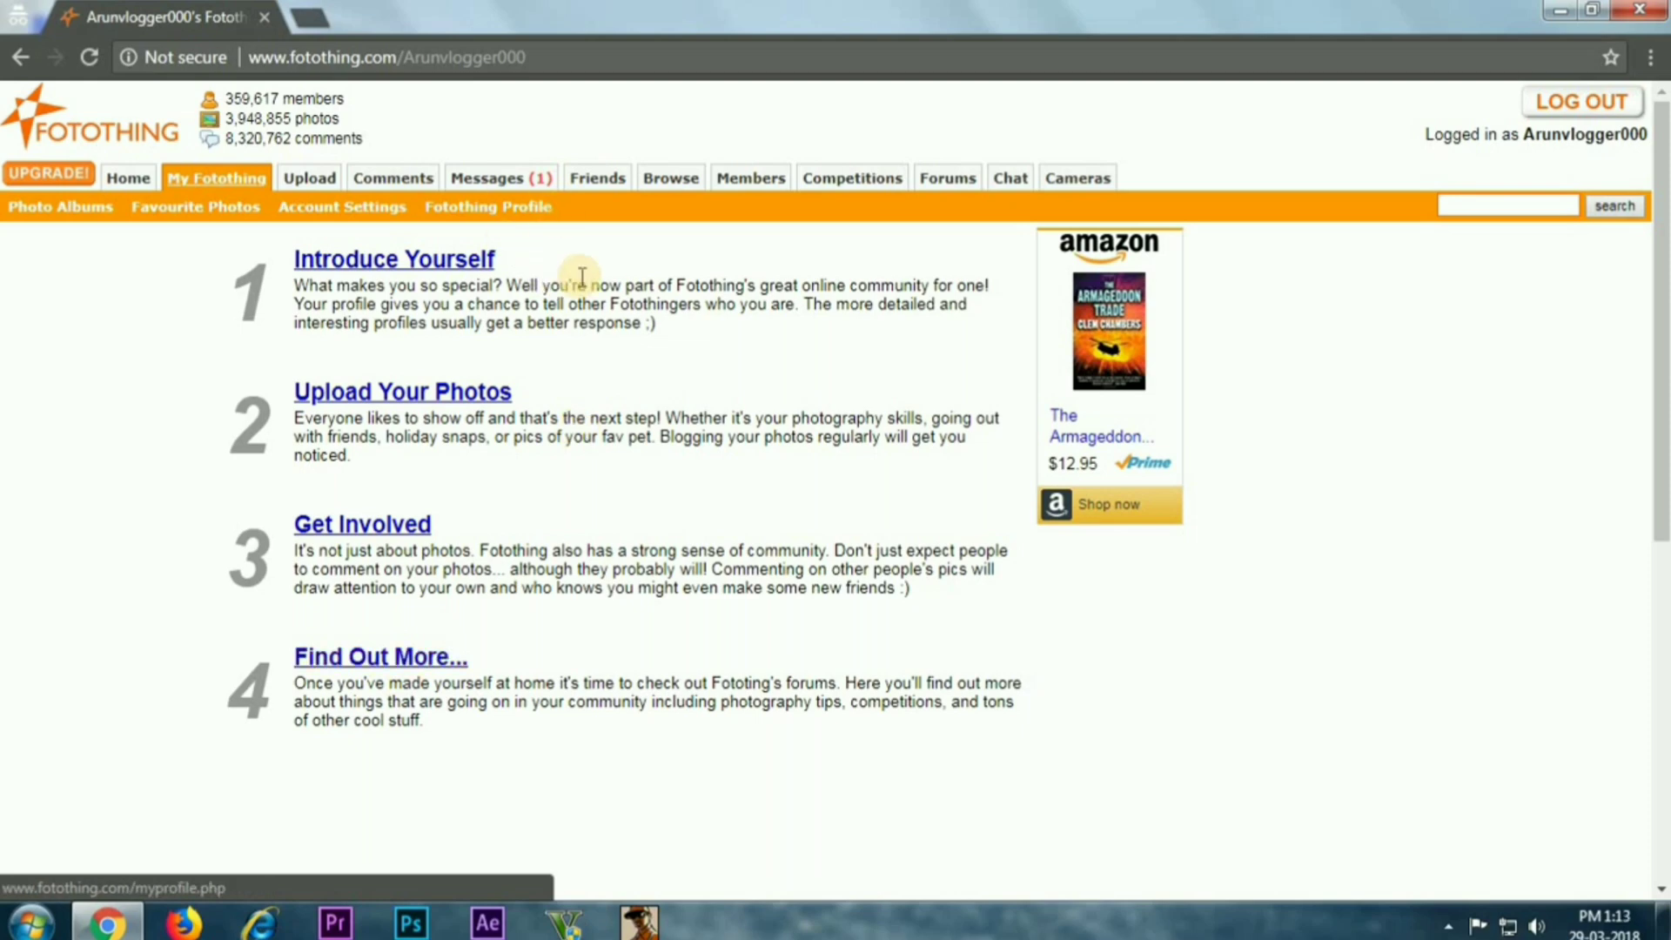
# Look over the Edit Profile form without choosing a location, then go back
pyautogui.click(455, 260)
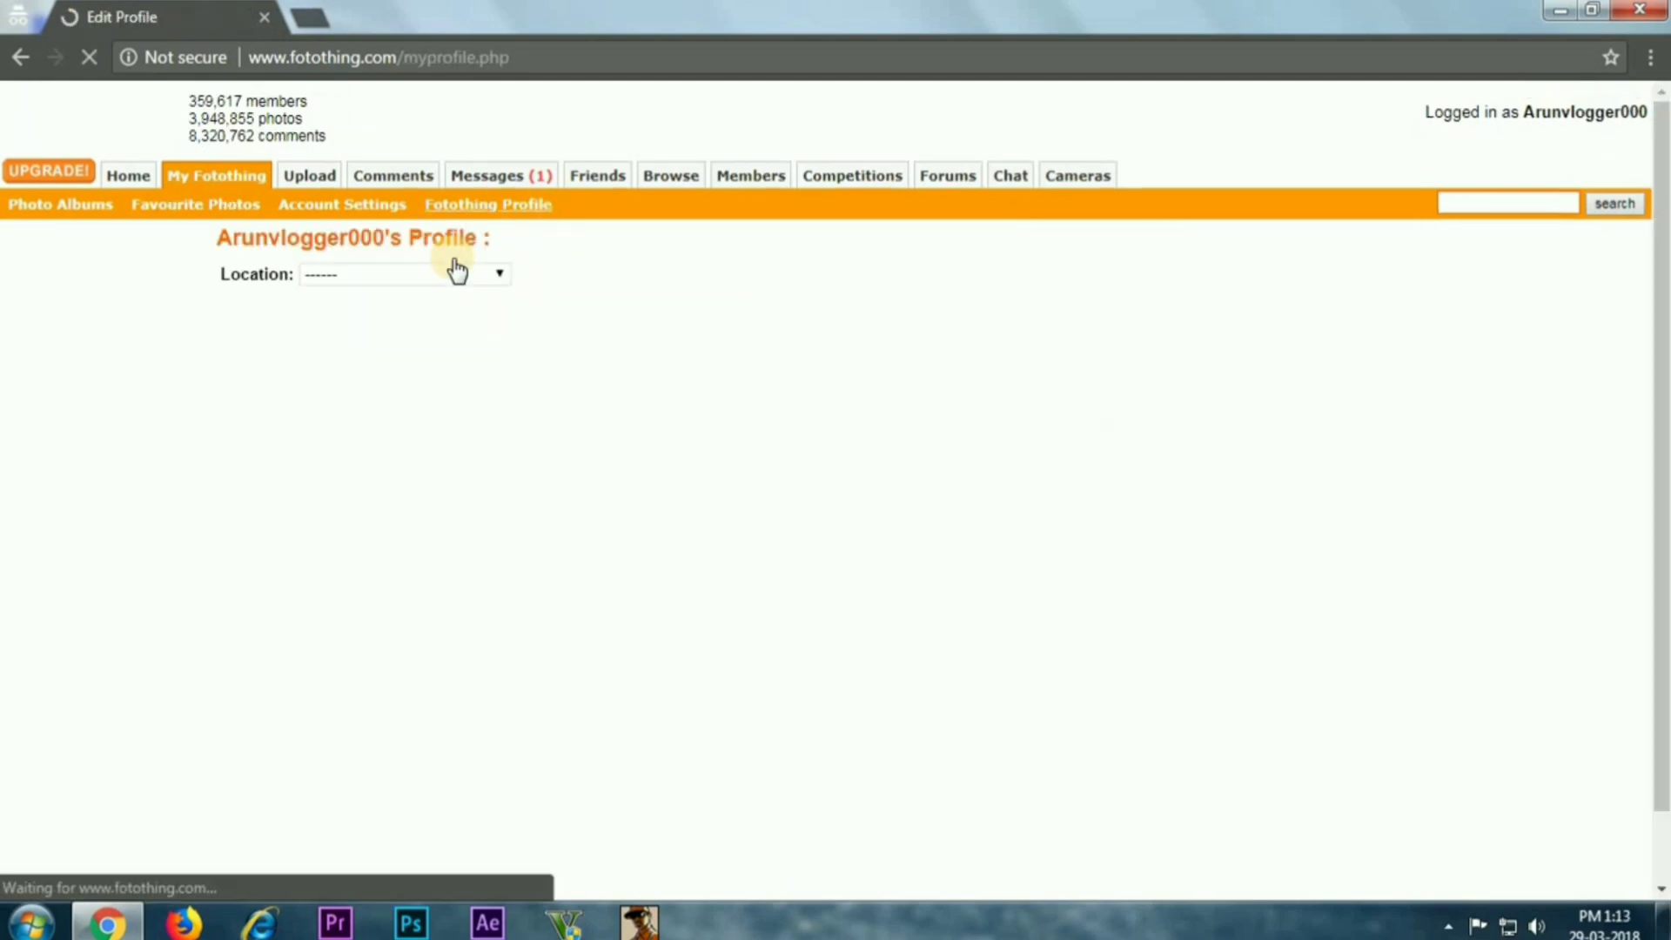
pyautogui.click(439, 277)
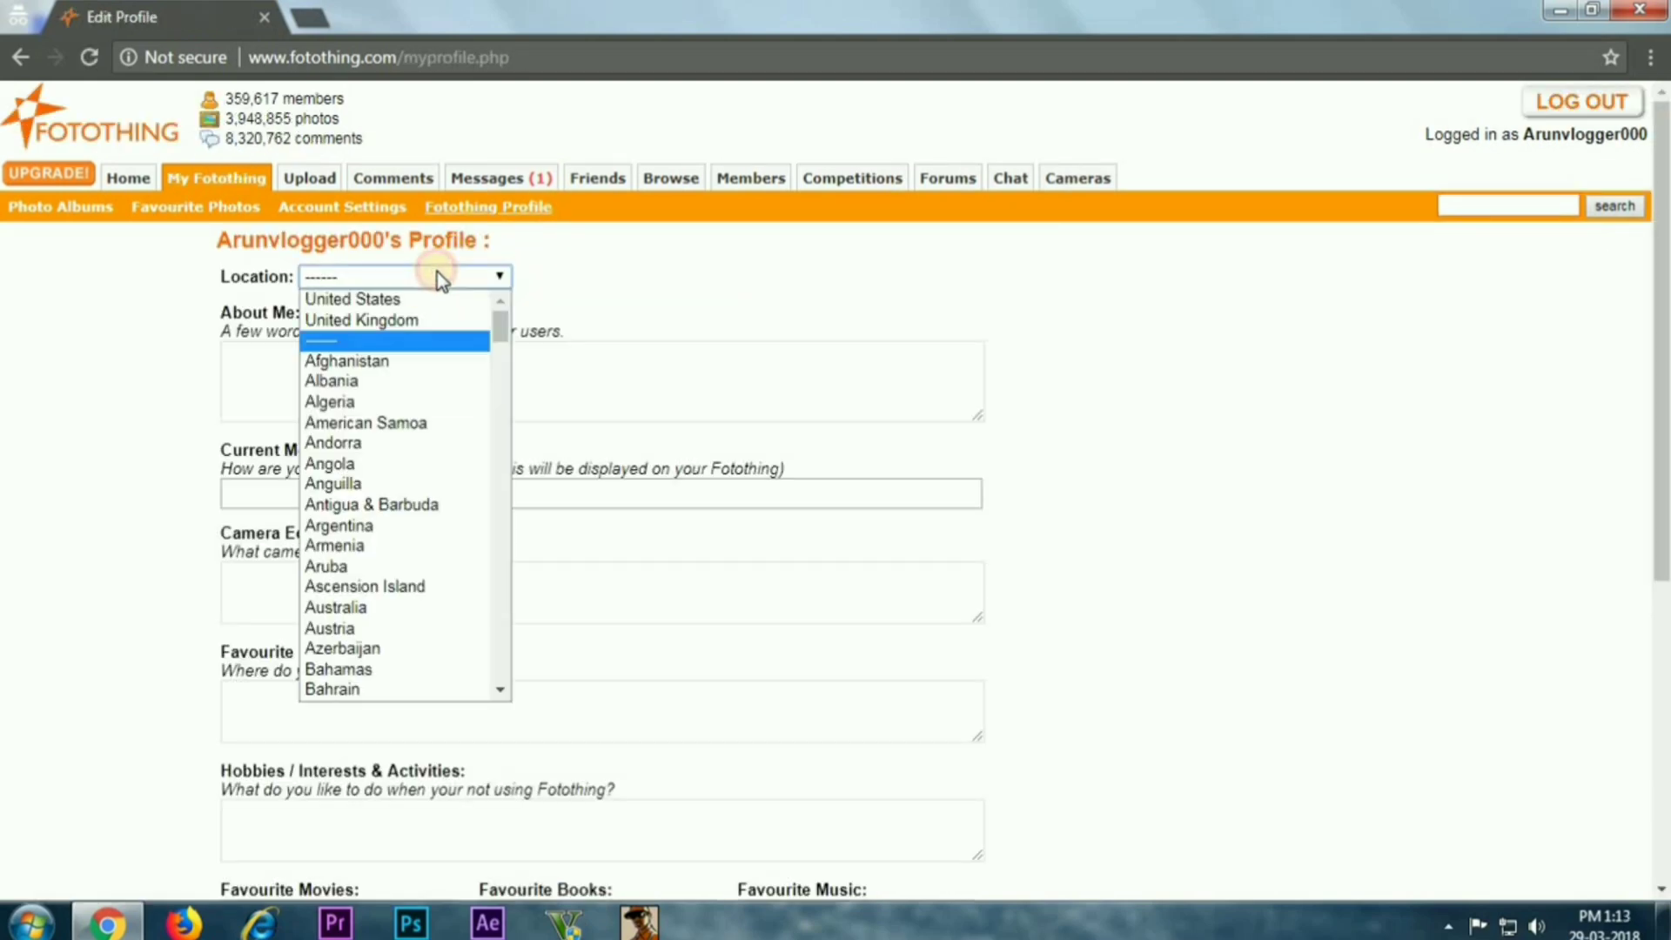
pyautogui.click(795, 280)
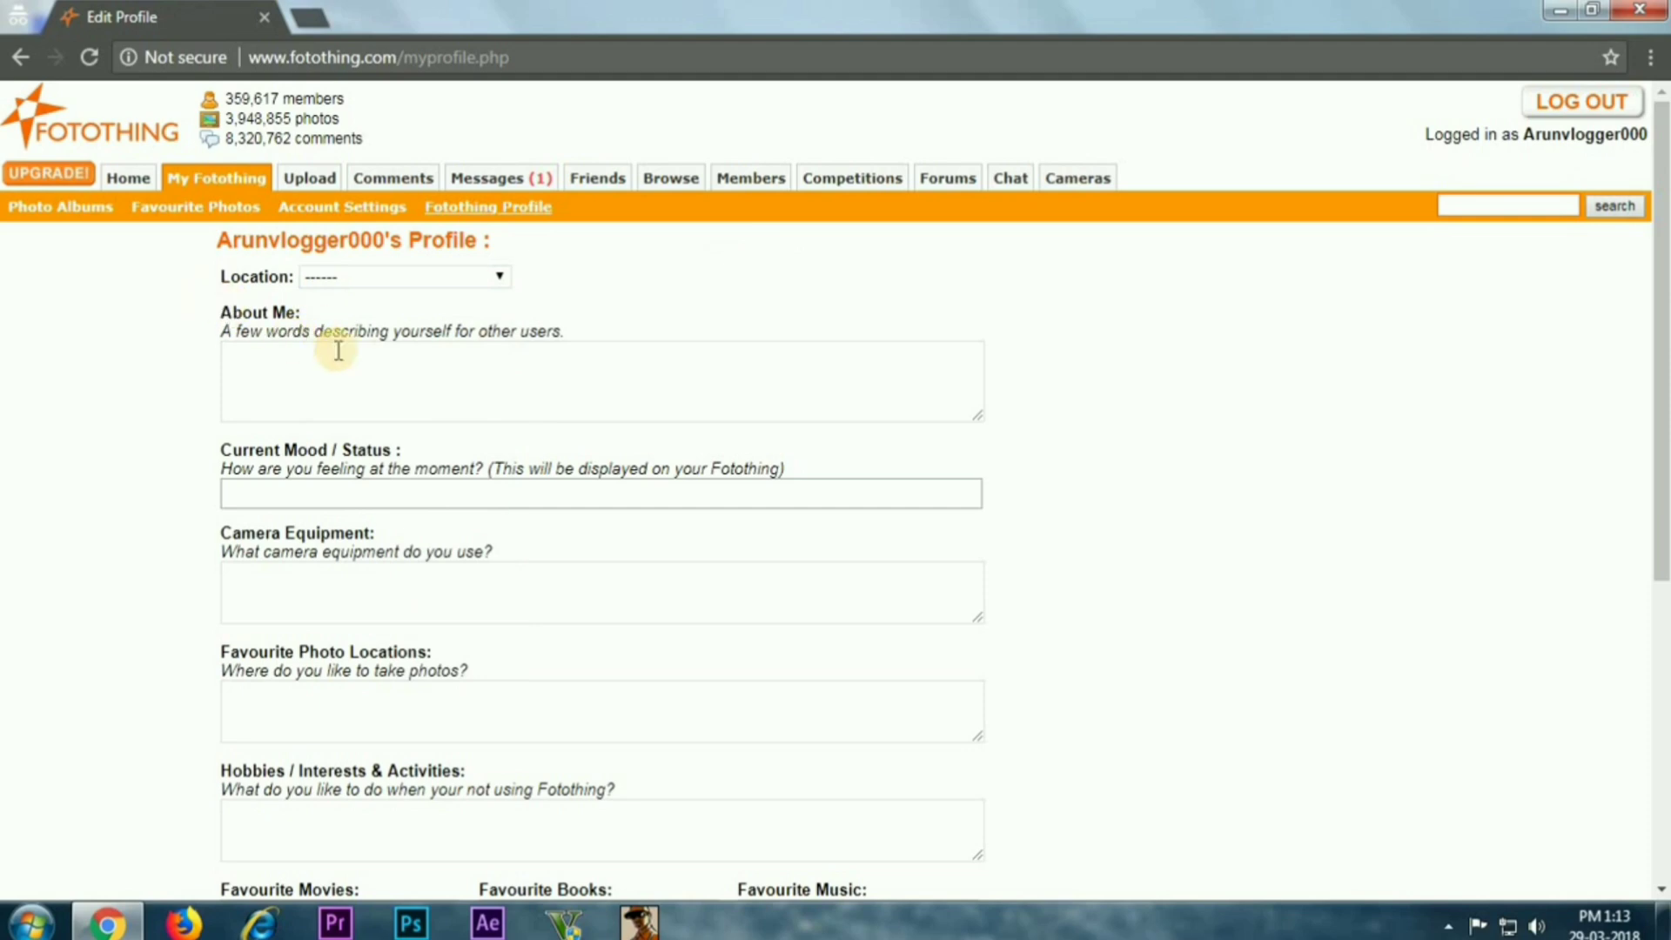
pyautogui.scroll(-5, 379, 376)
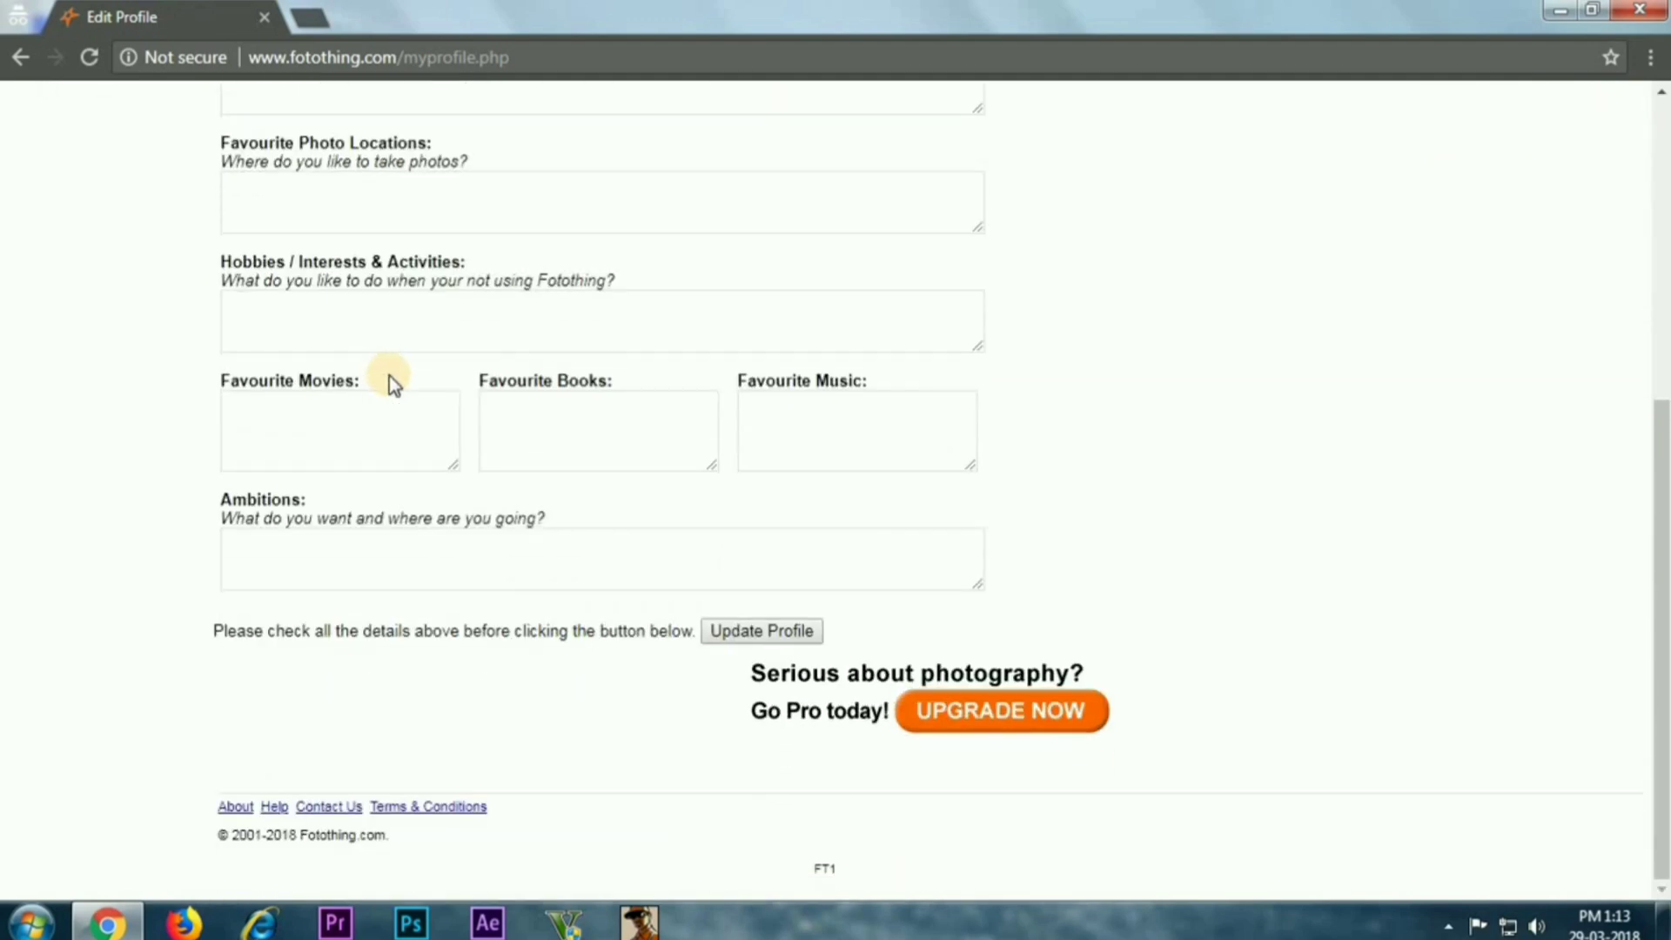
pyautogui.scroll(5, 389, 376)
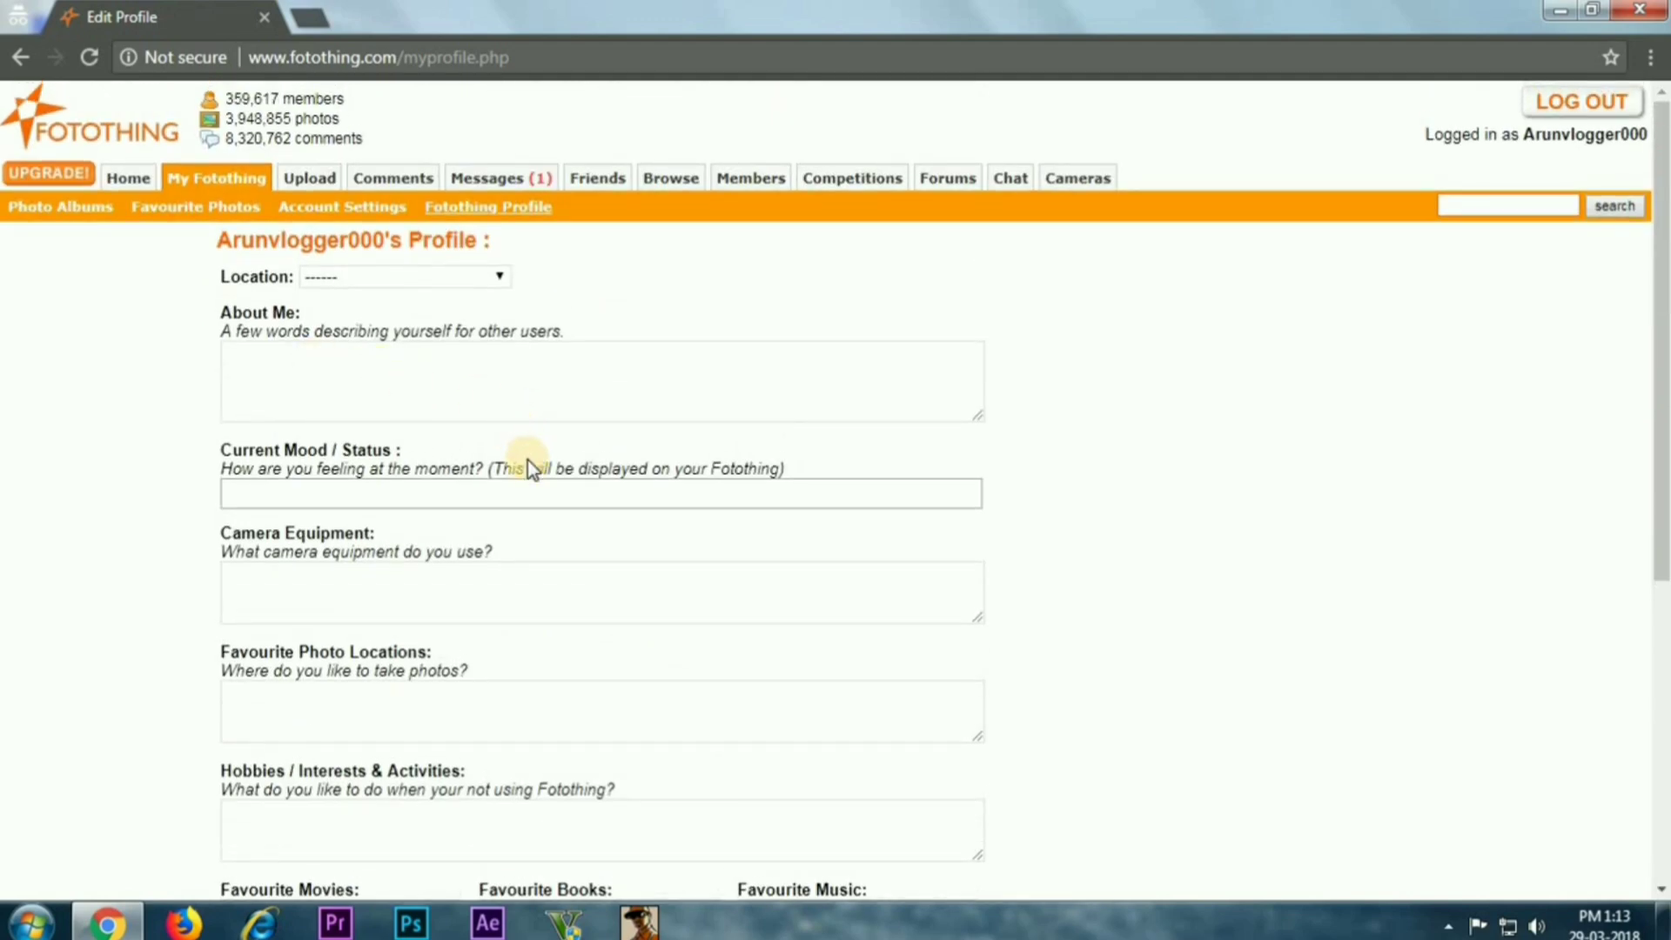
pyautogui.scroll(-4, 533, 461)
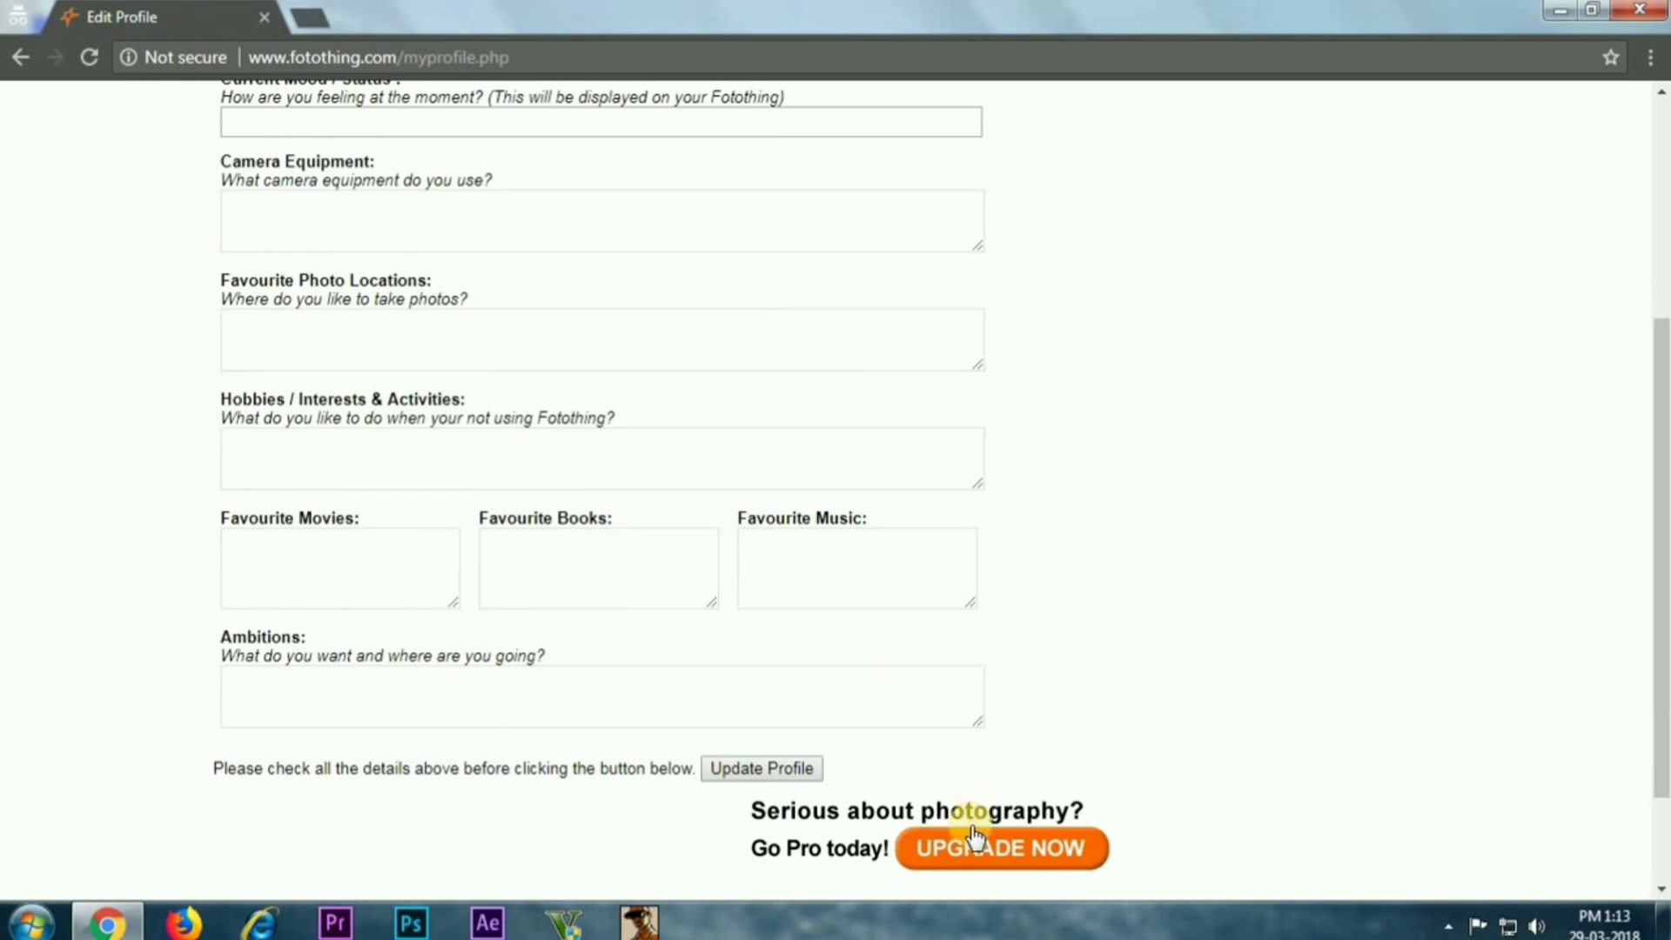
pyautogui.scroll(4, 372, 328)
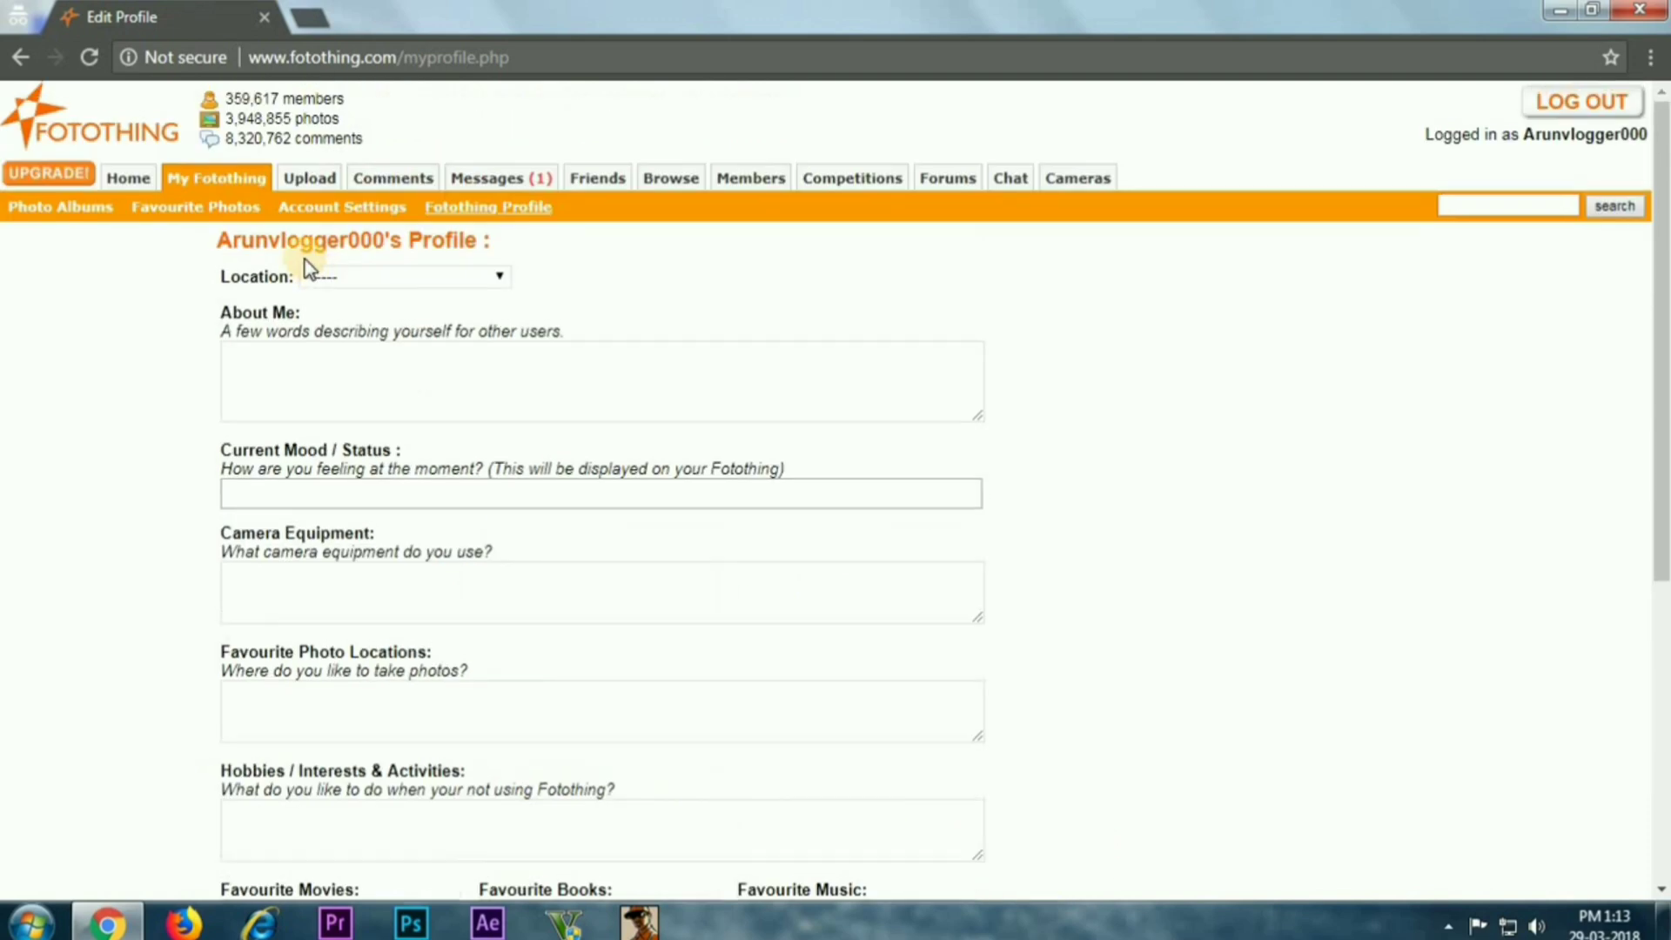
pyautogui.click(19, 57)
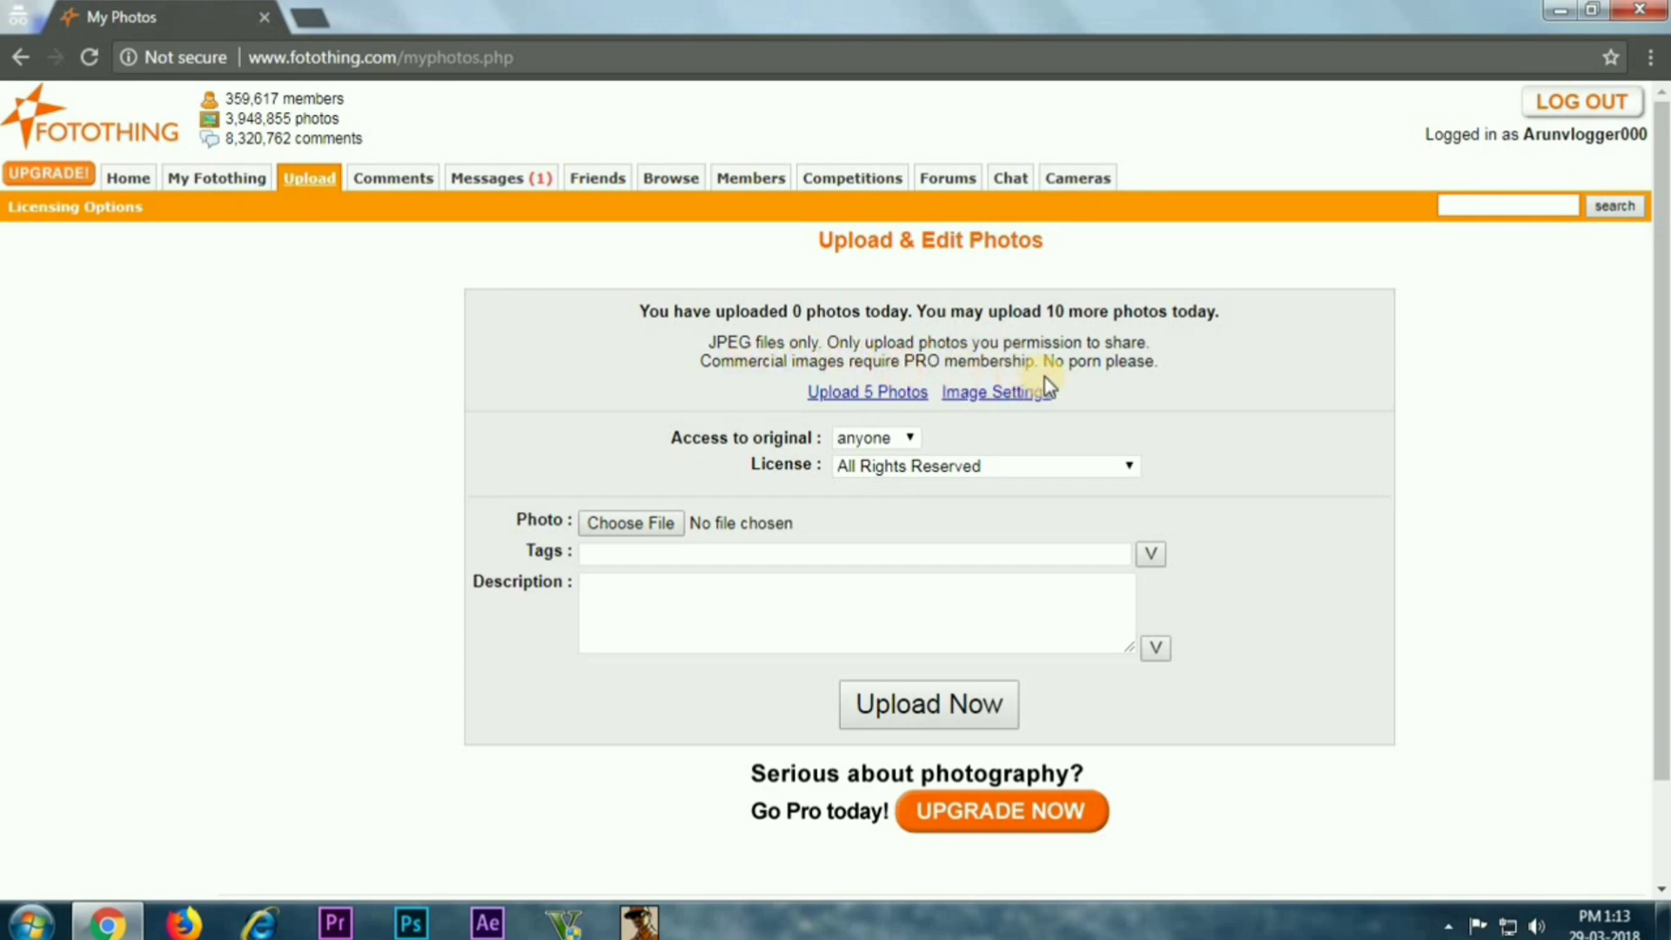
# Show five upload slots and keep the licence at All Rights Reserved
pyautogui.click(876, 396)
pyautogui.scroll(-3, 714, 453)
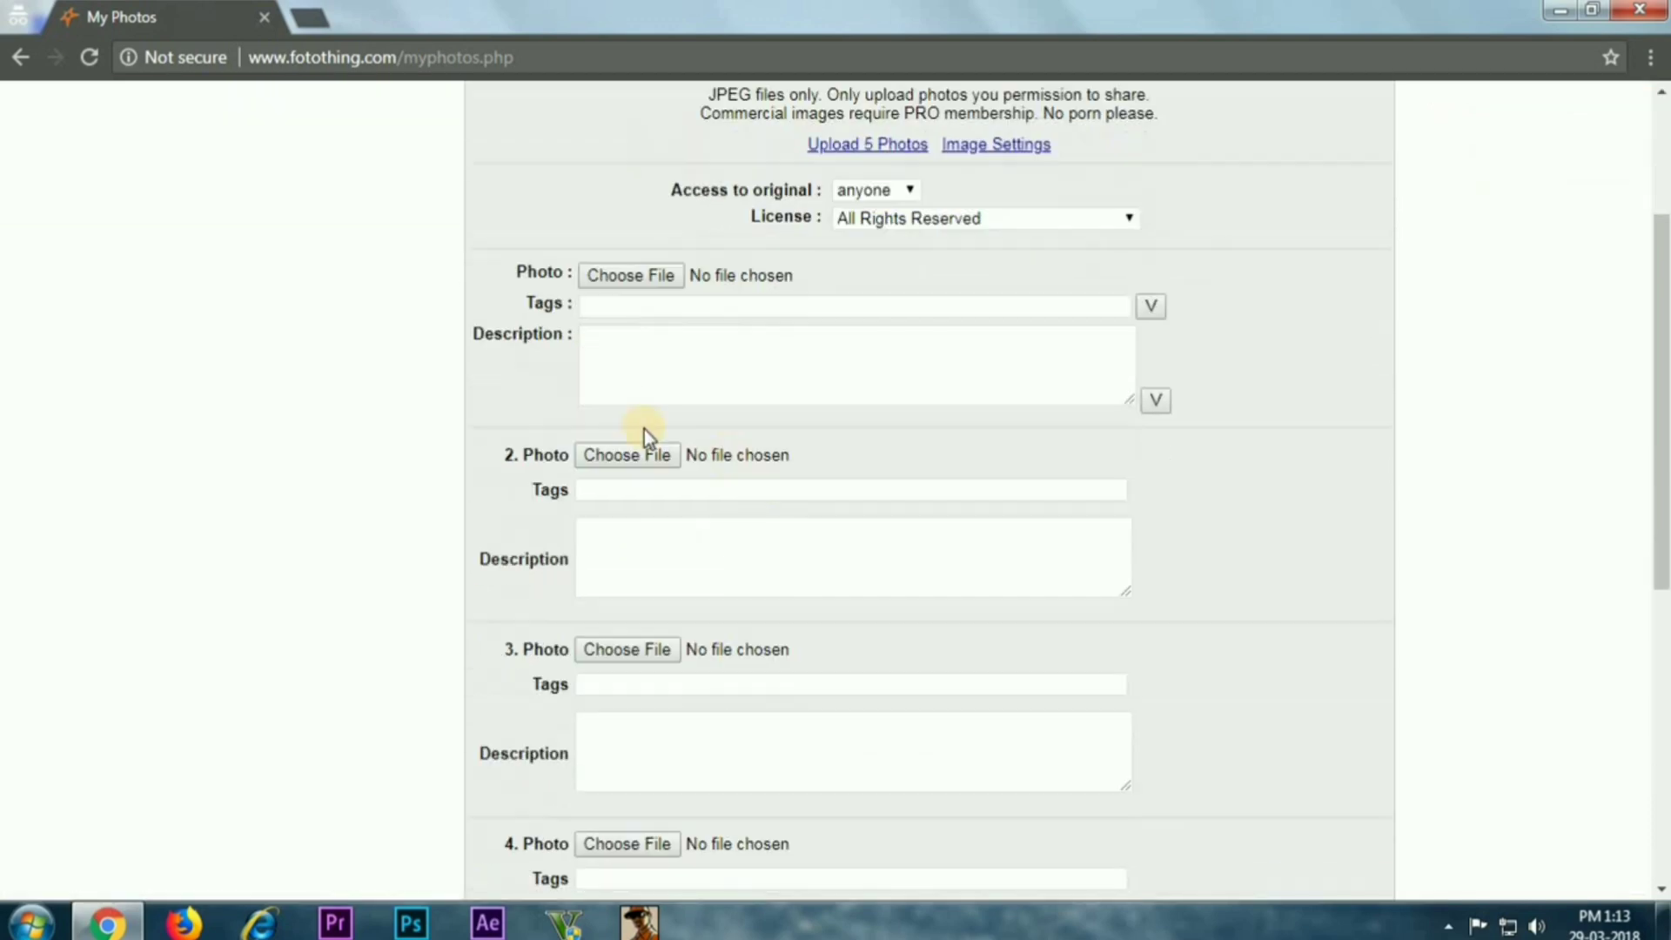
pyautogui.scroll(-7, 526, 331)
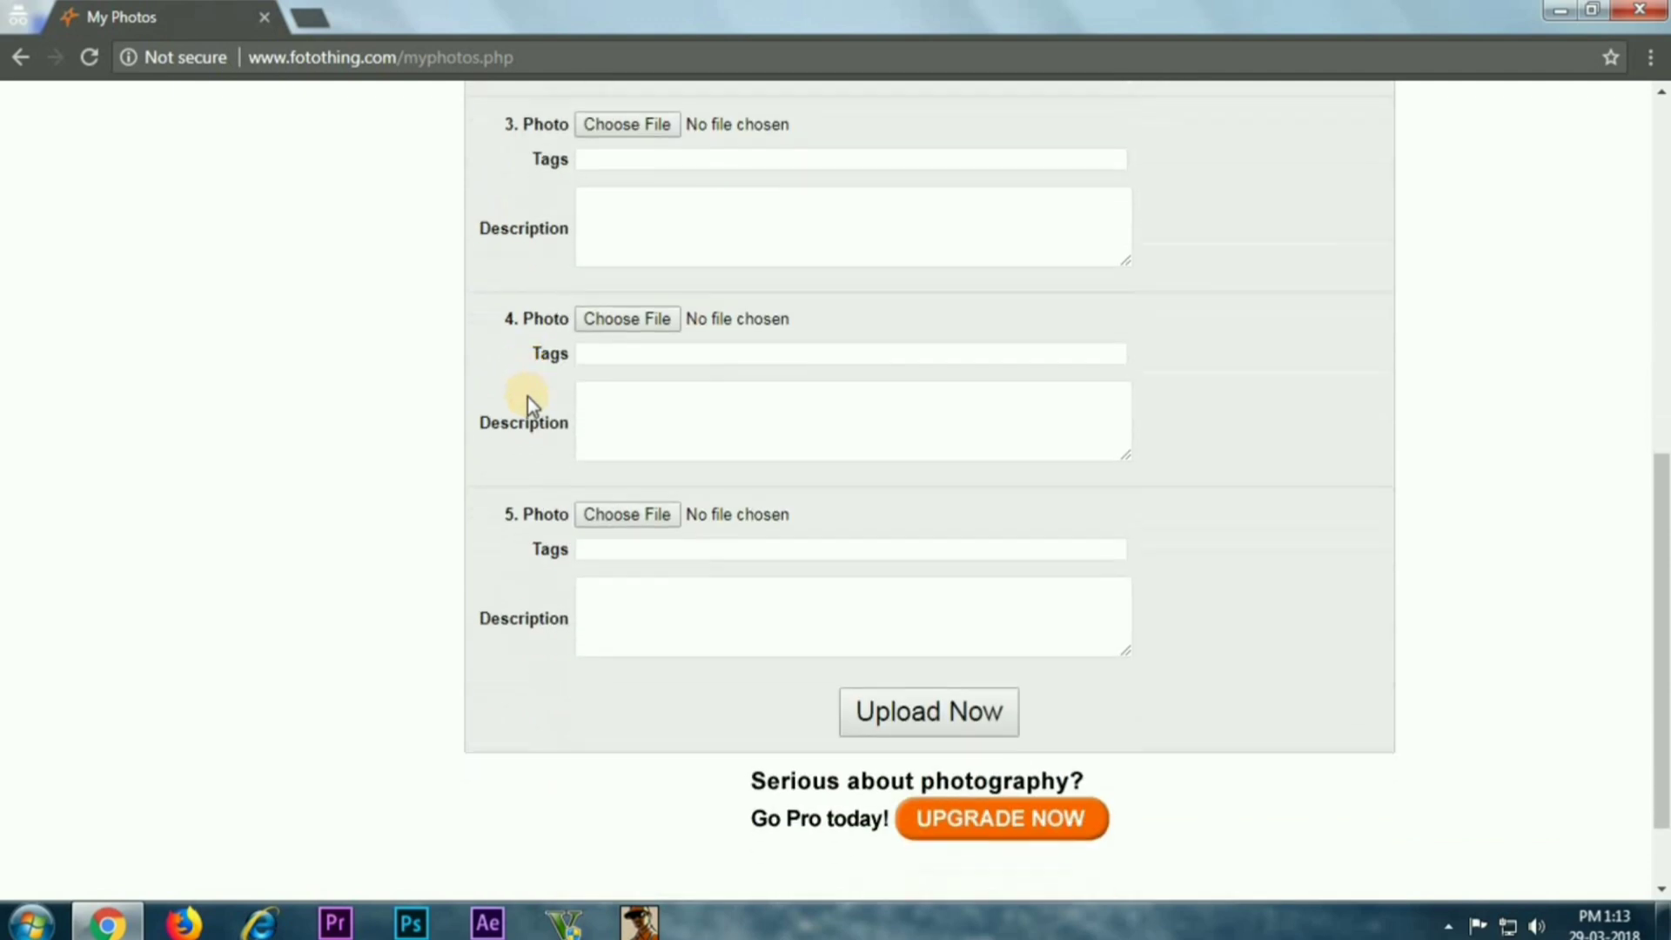
pyautogui.scroll(10, 527, 397)
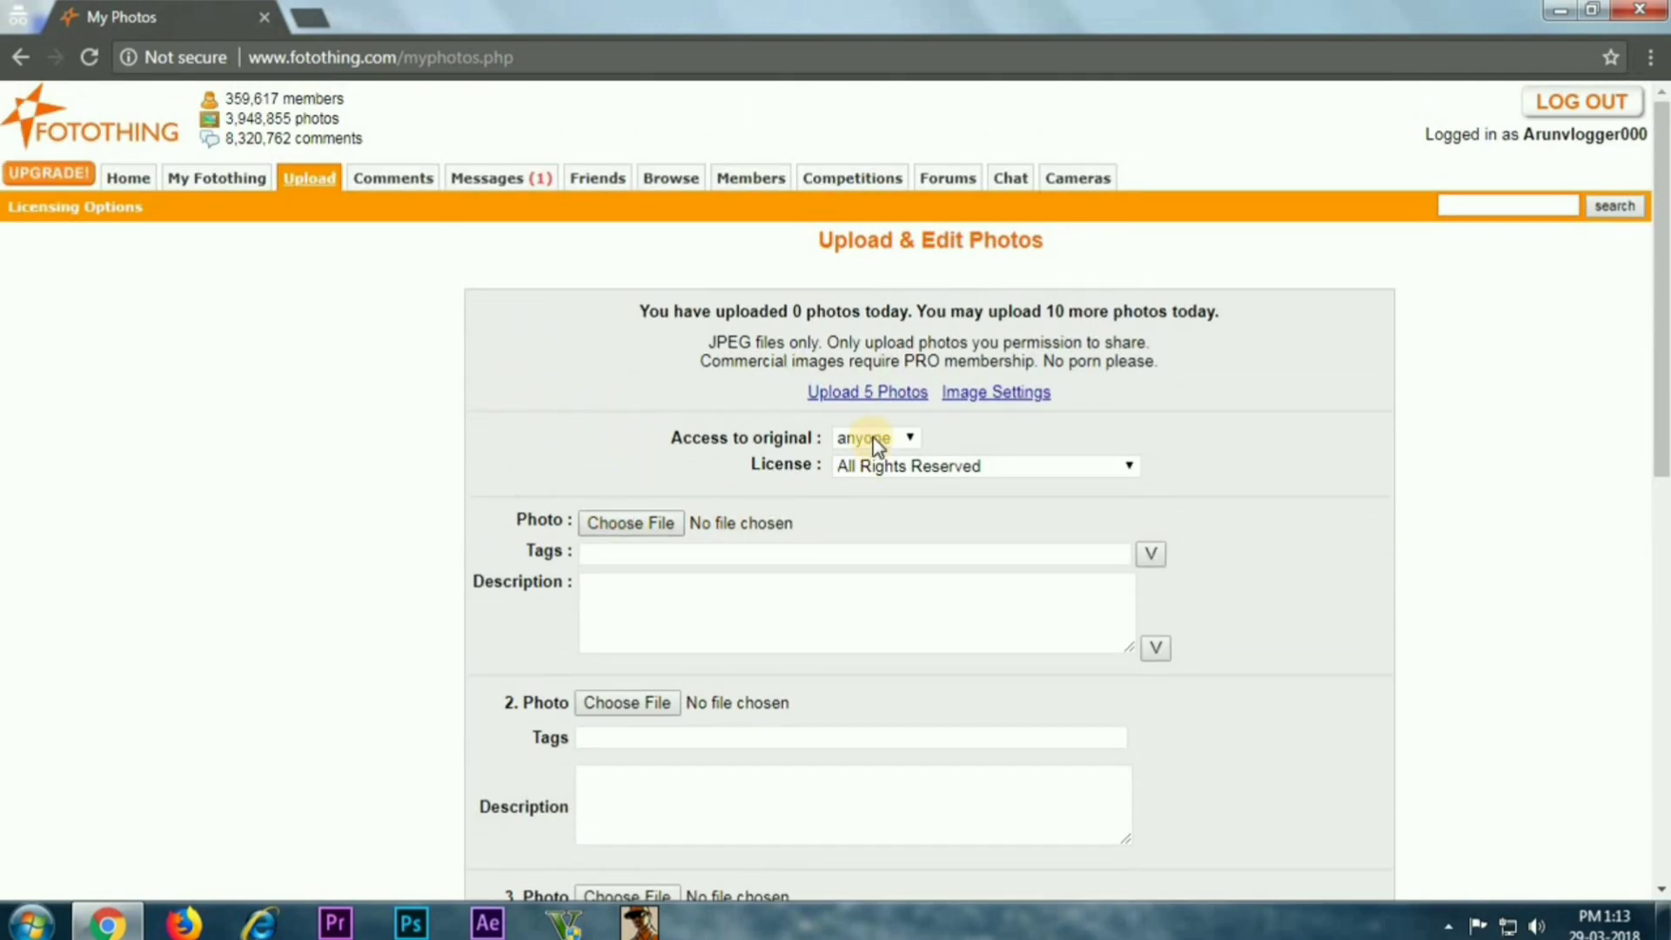
pyautogui.click(903, 474)
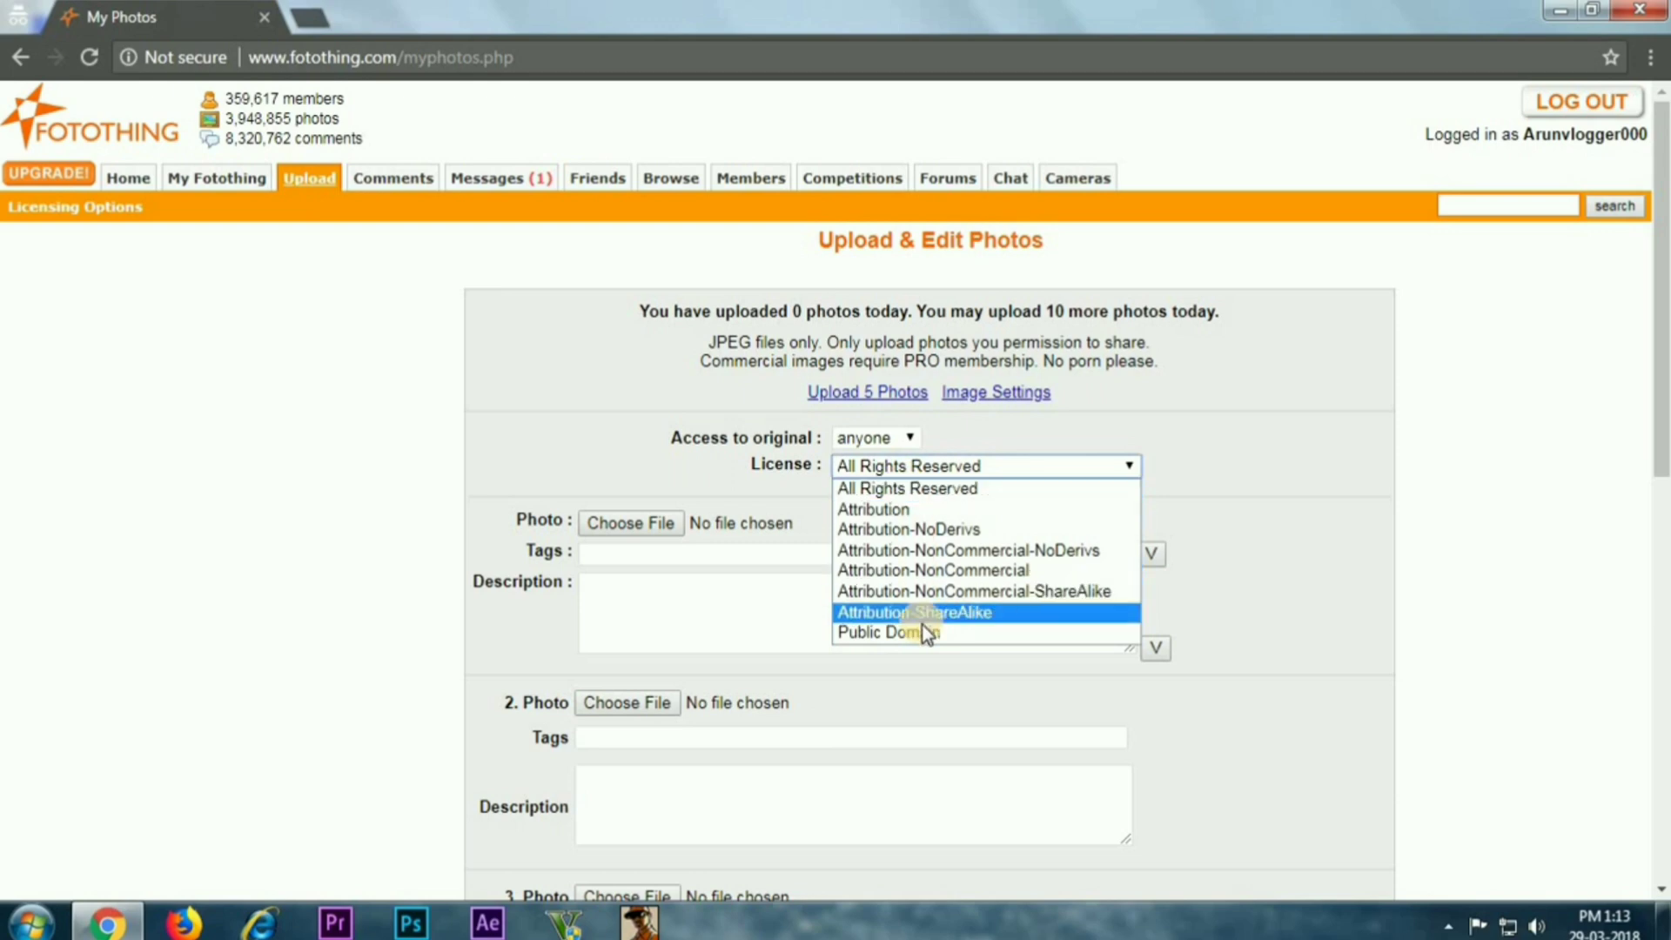
pyautogui.click(917, 489)
pyautogui.scroll(-1, 996, 483)
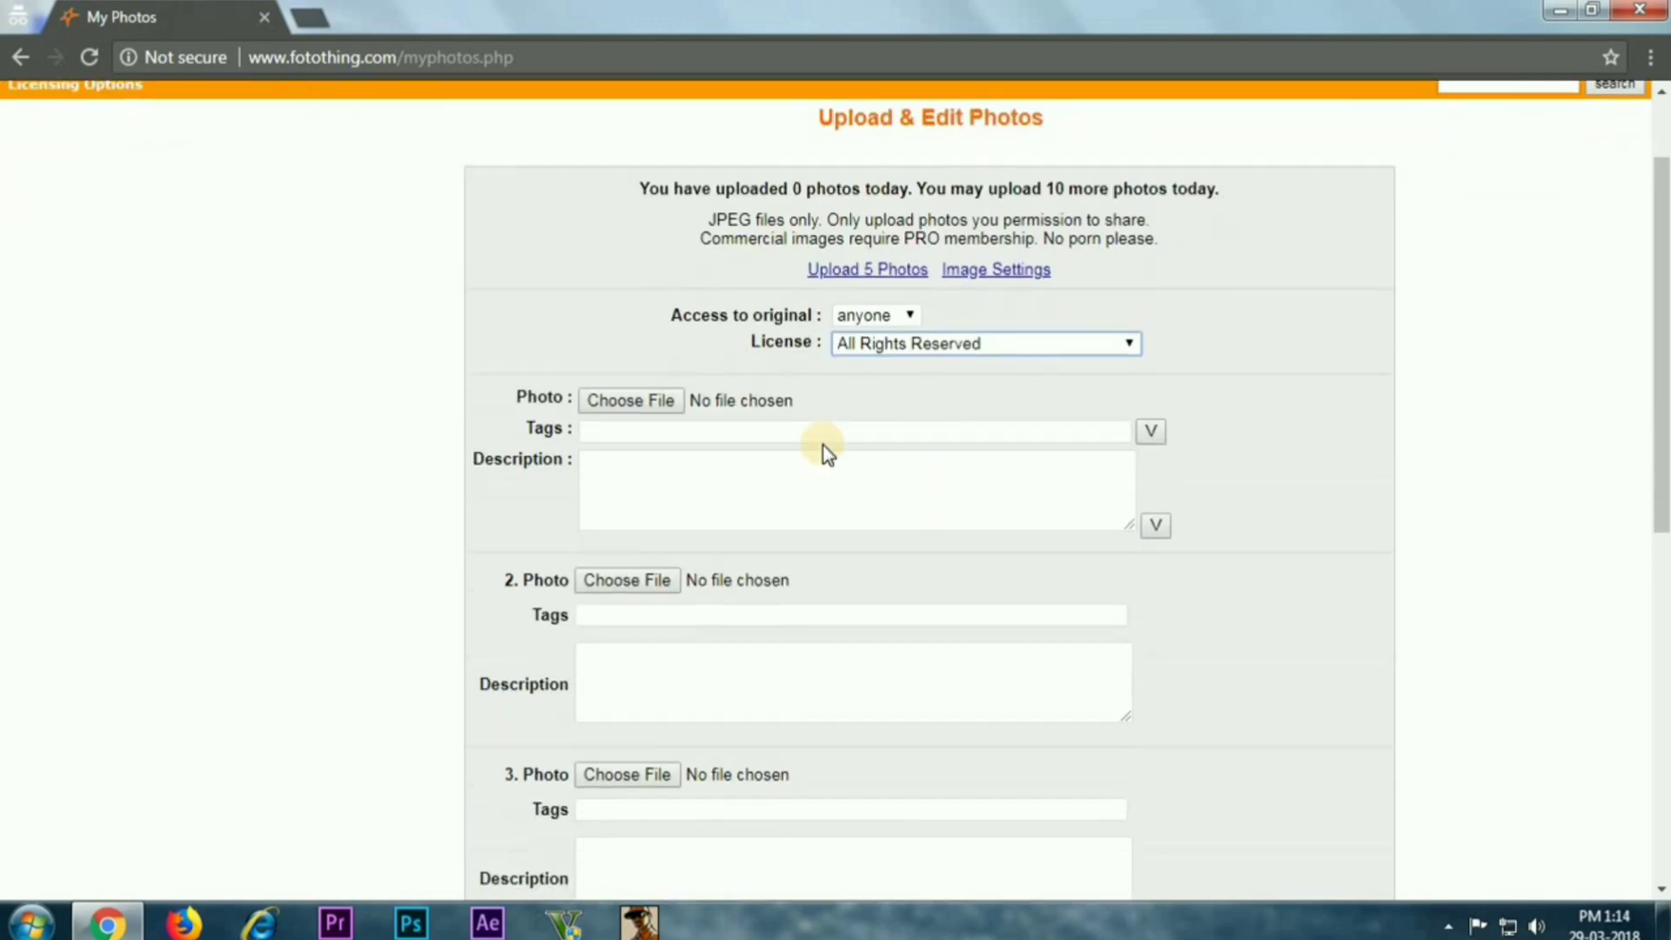
# Attach the first image from the Desktop photo folder to Photo 1
pyautogui.click(627, 400)
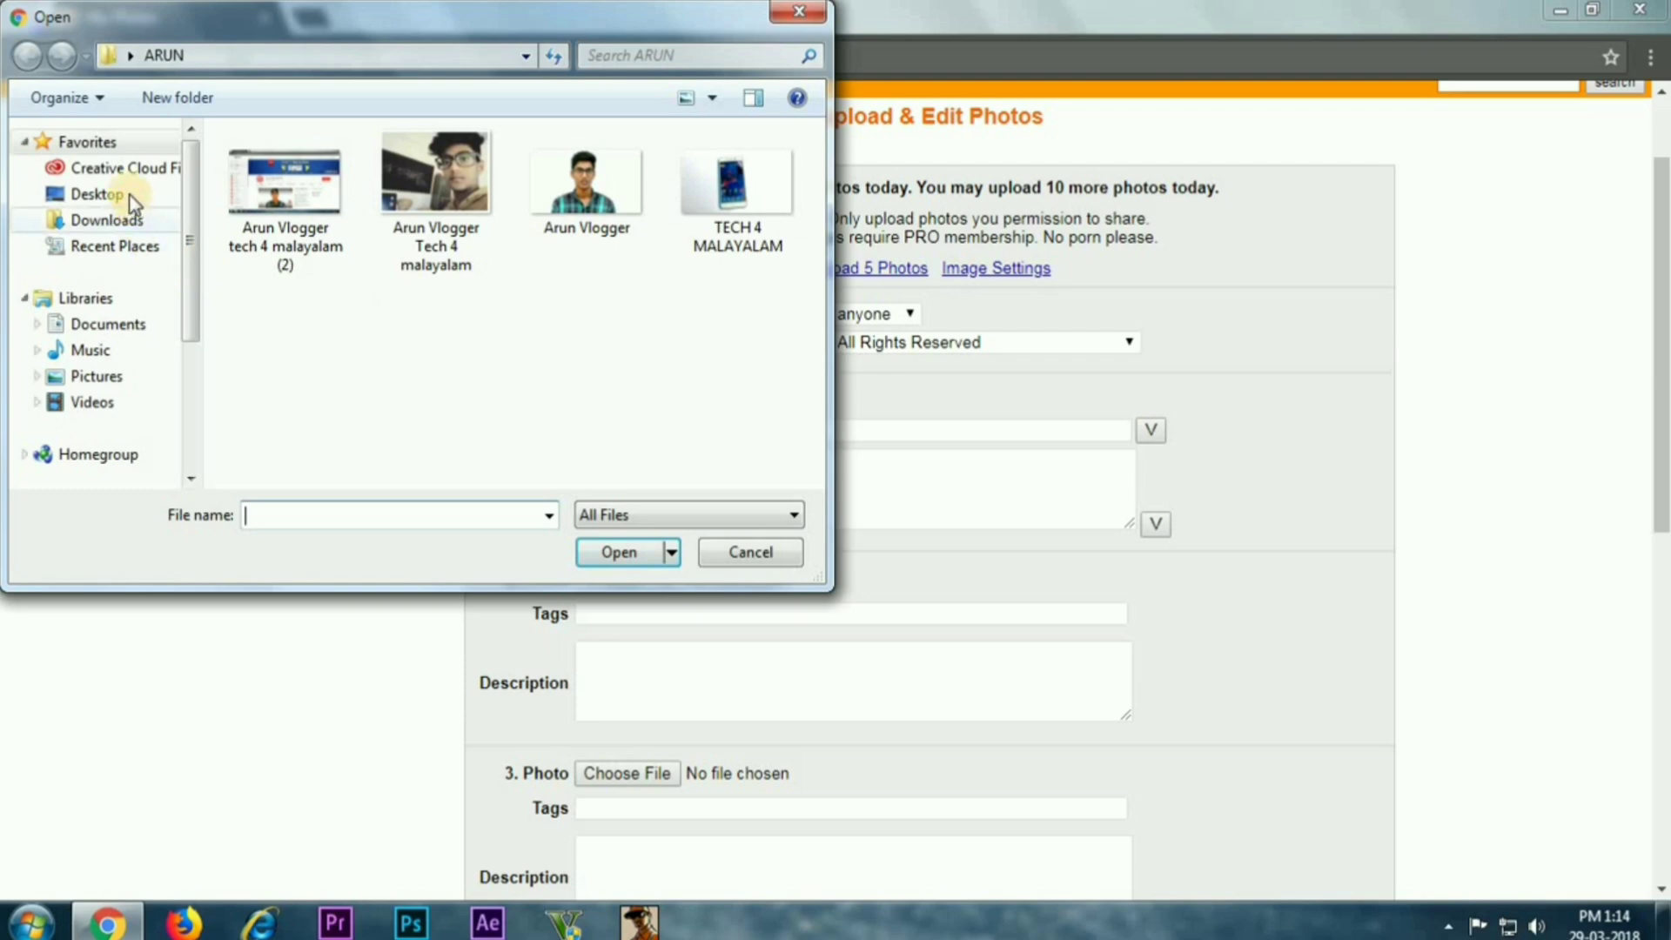
pyautogui.click(113, 194)
pyautogui.click(369, 449)
pyautogui.doubleClick(369, 449)
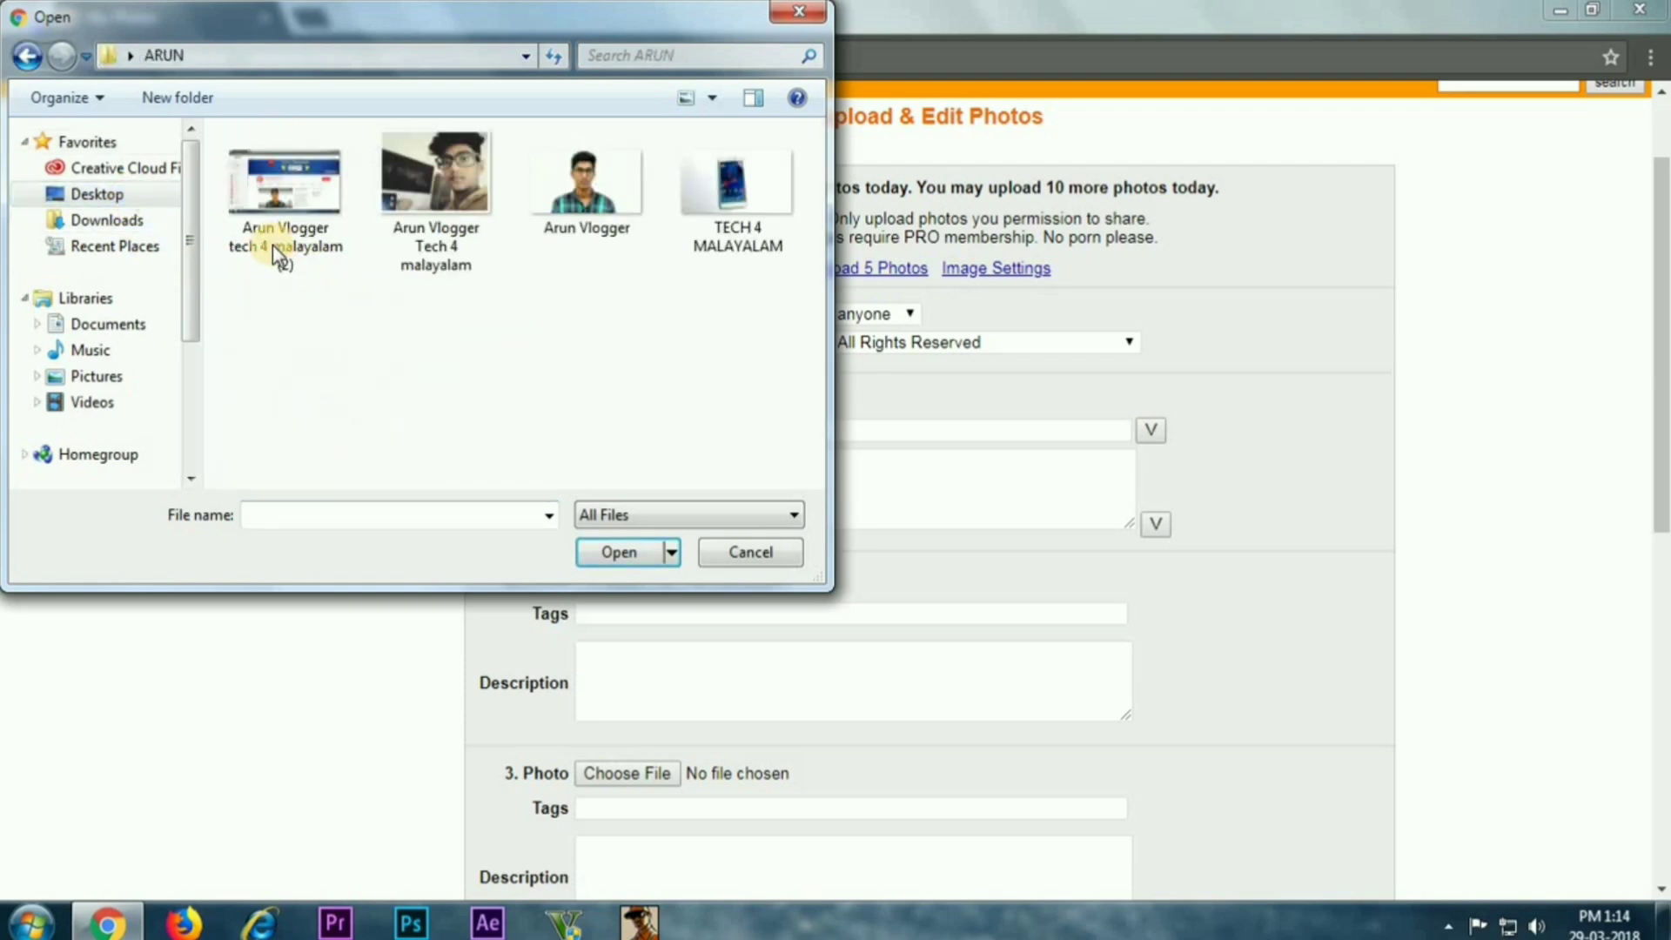
pyautogui.click(287, 227)
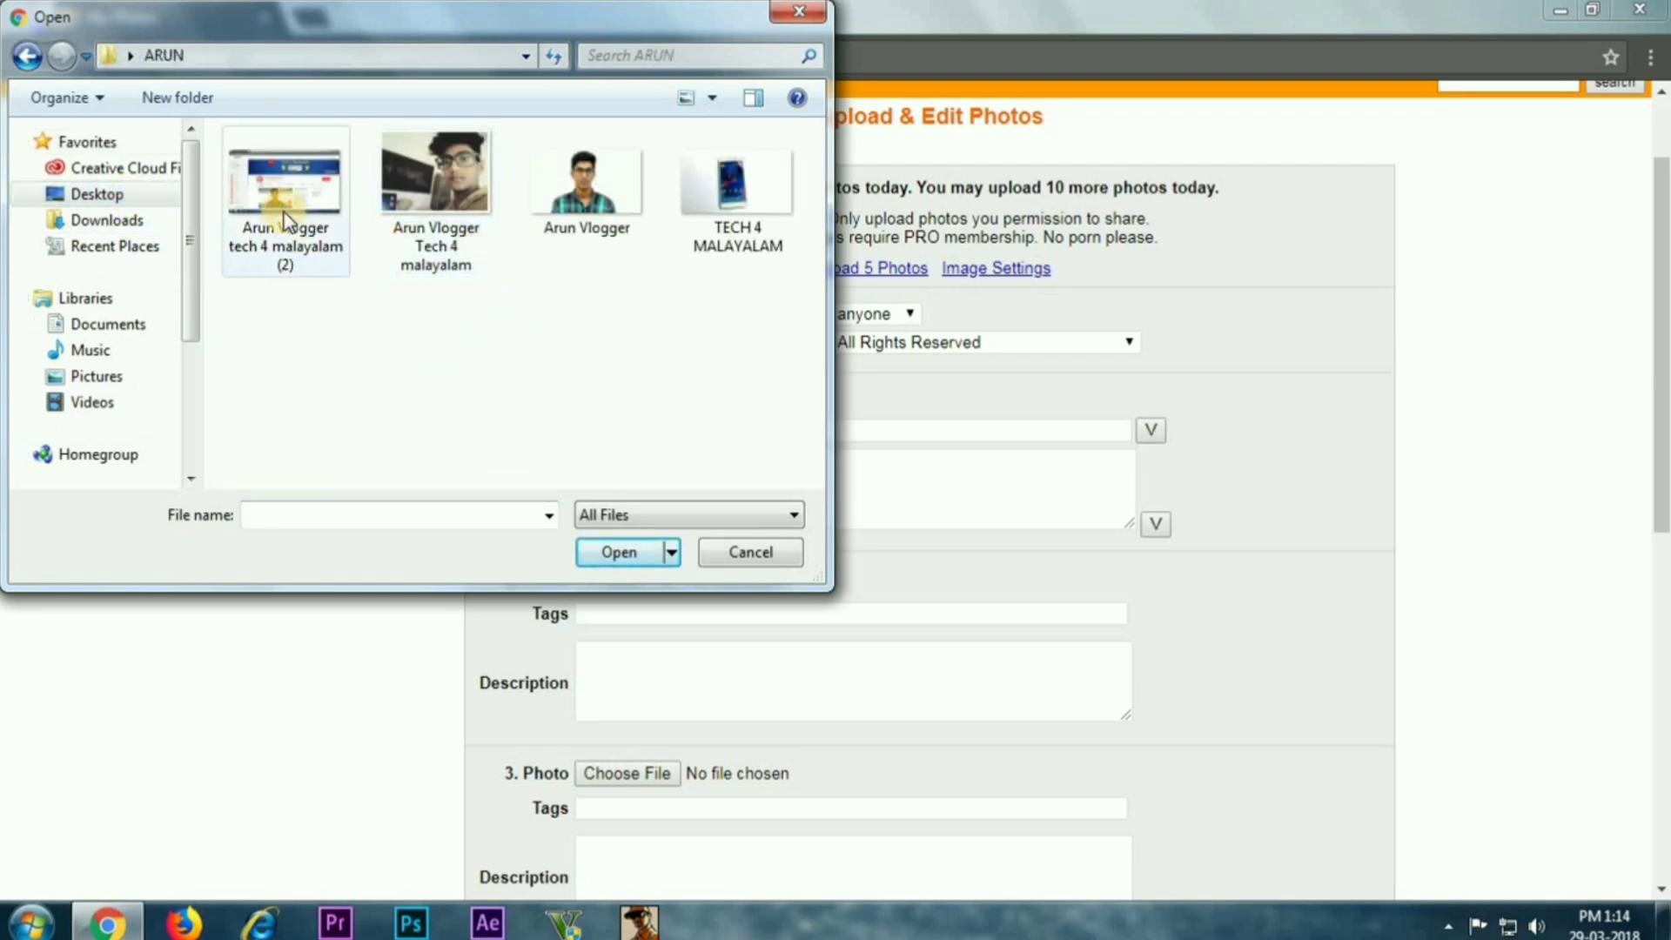
pyautogui.click(614, 552)
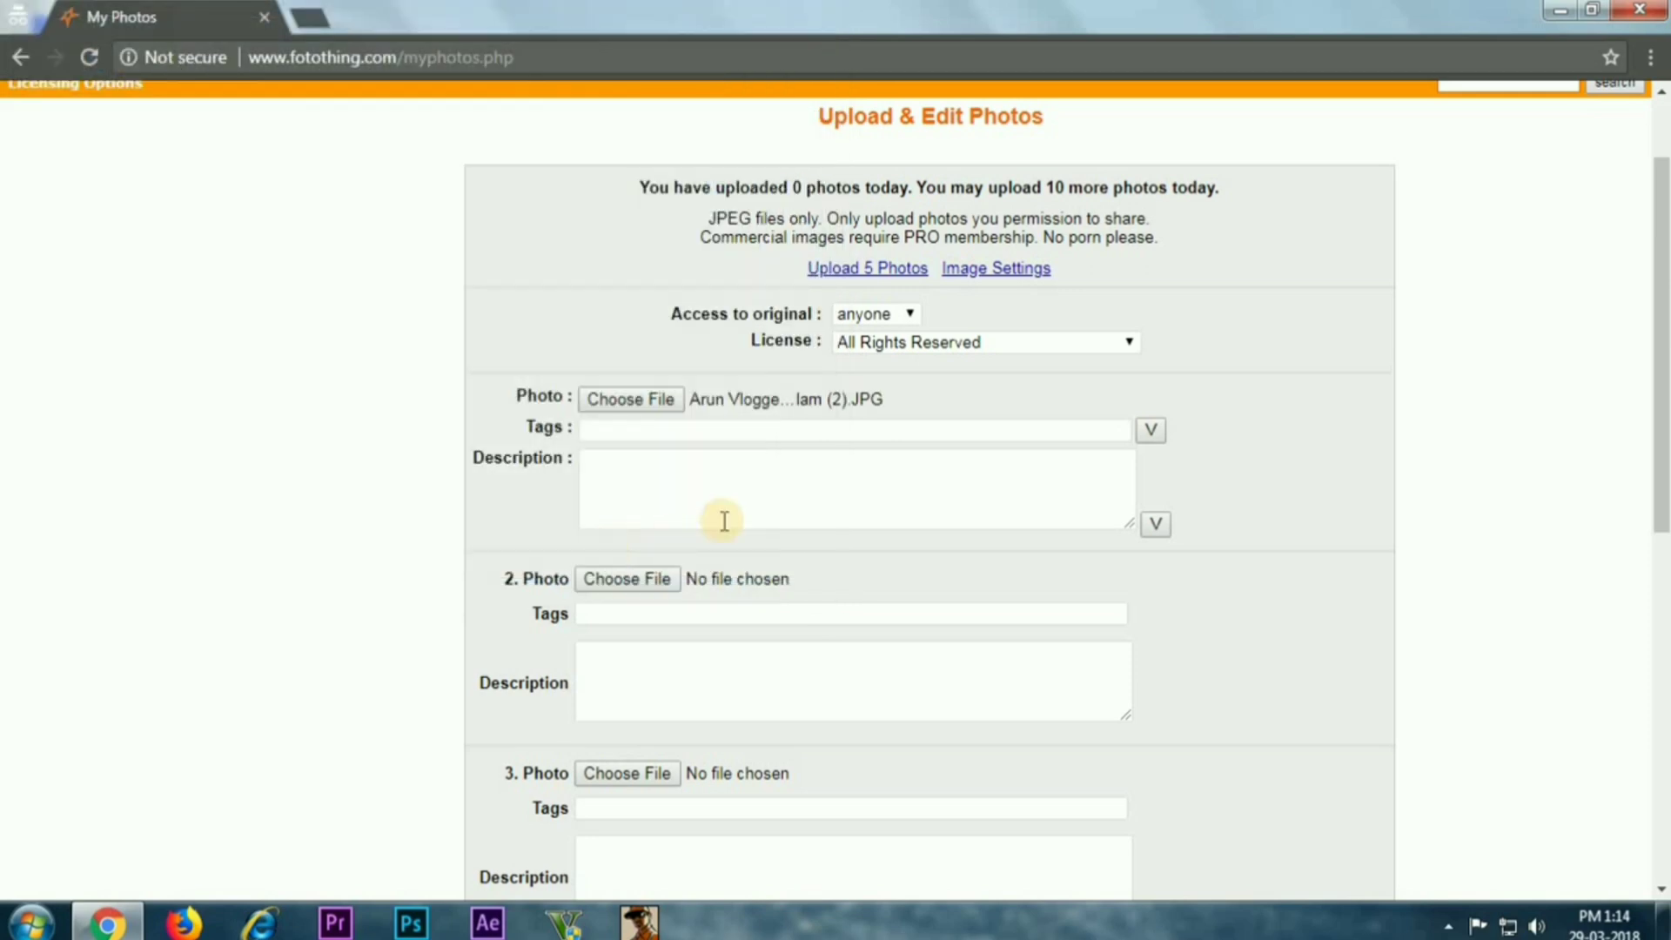
# Give the first photo the suggested channel-name tags and the description 'ADMIN OF TECH 4 MALAYALAM'
pyautogui.click(667, 432)
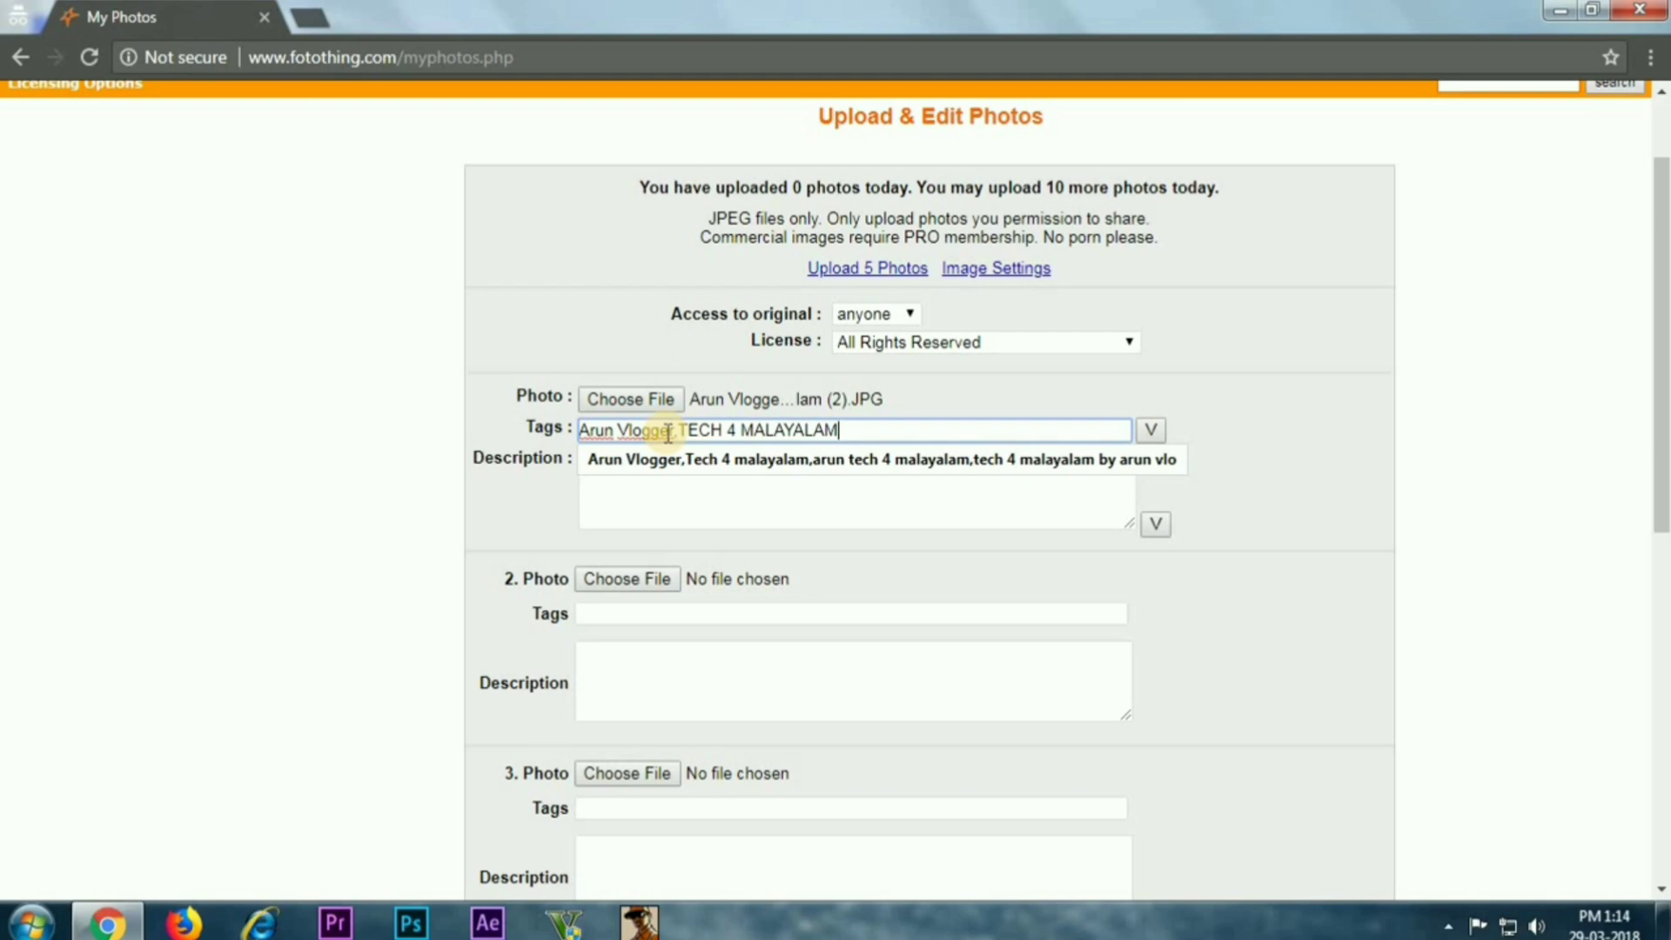
pyautogui.click(951, 458)
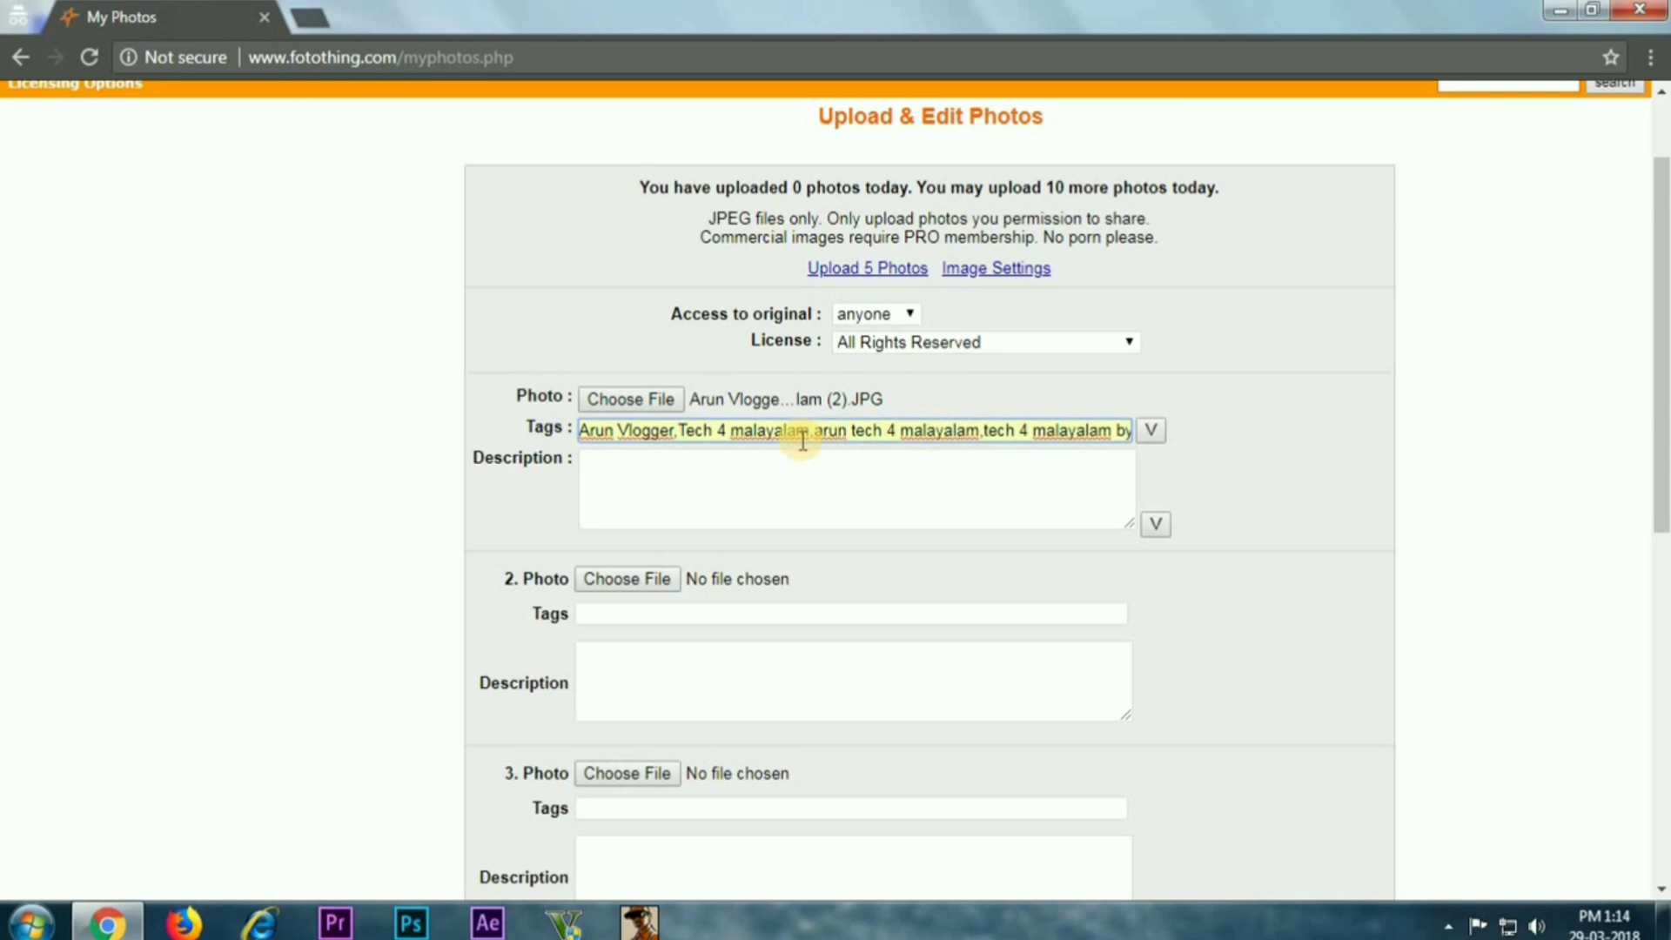
pyautogui.click(856, 465)
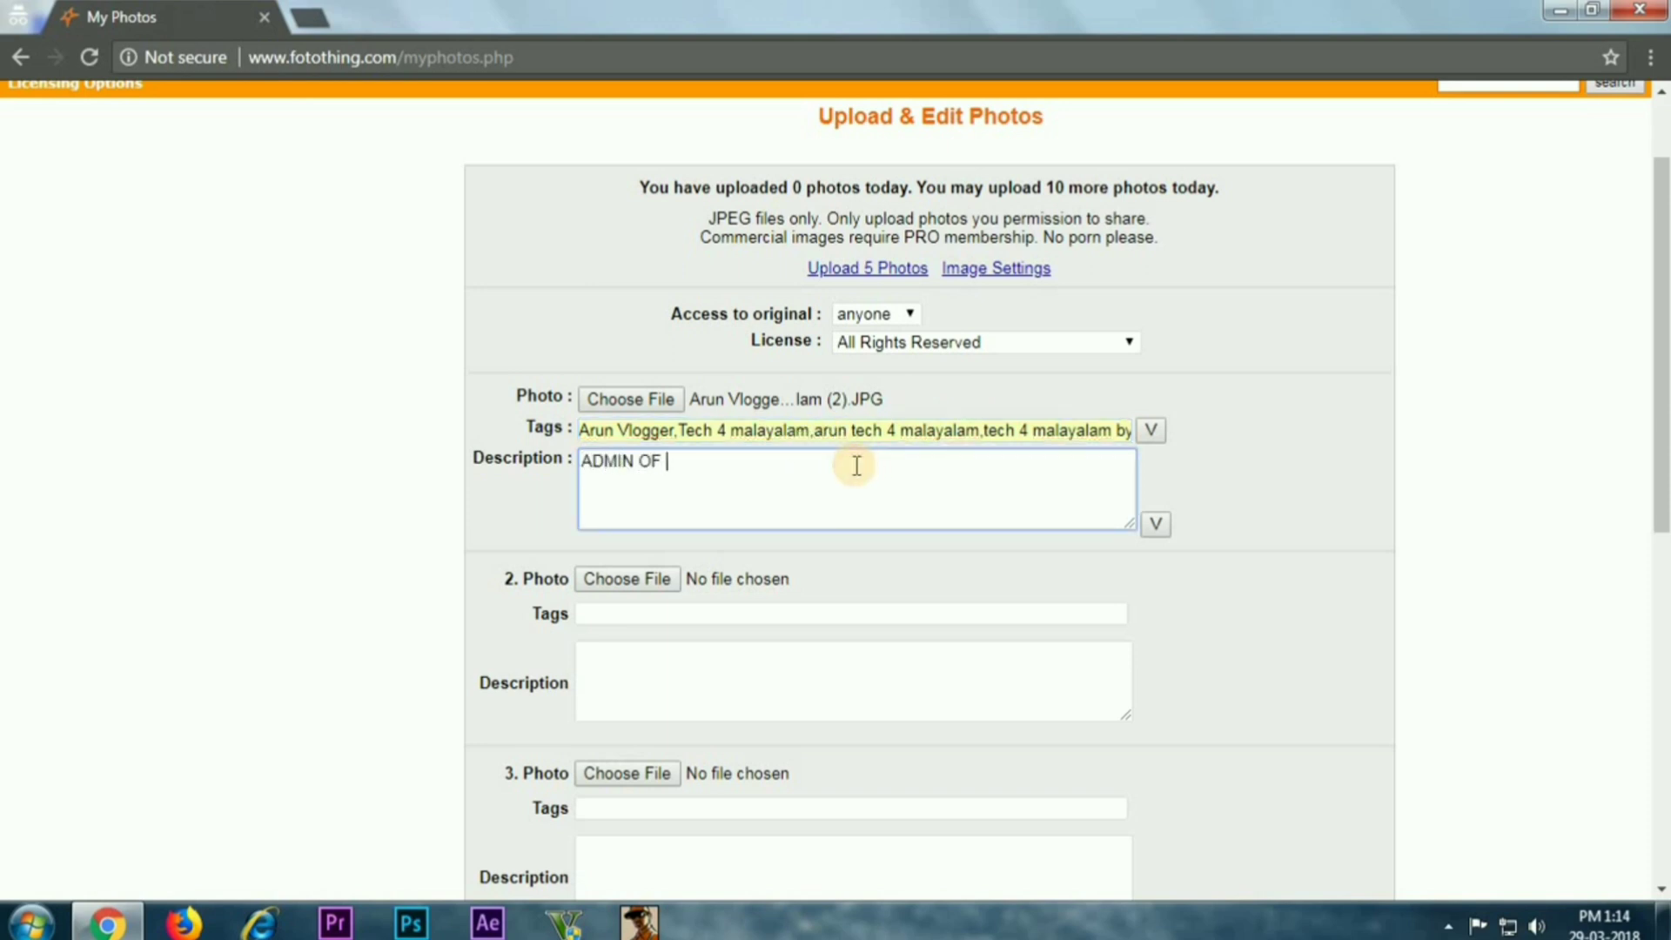
pyautogui.write('ADMIN OF TECH 4 MALAYALAM')
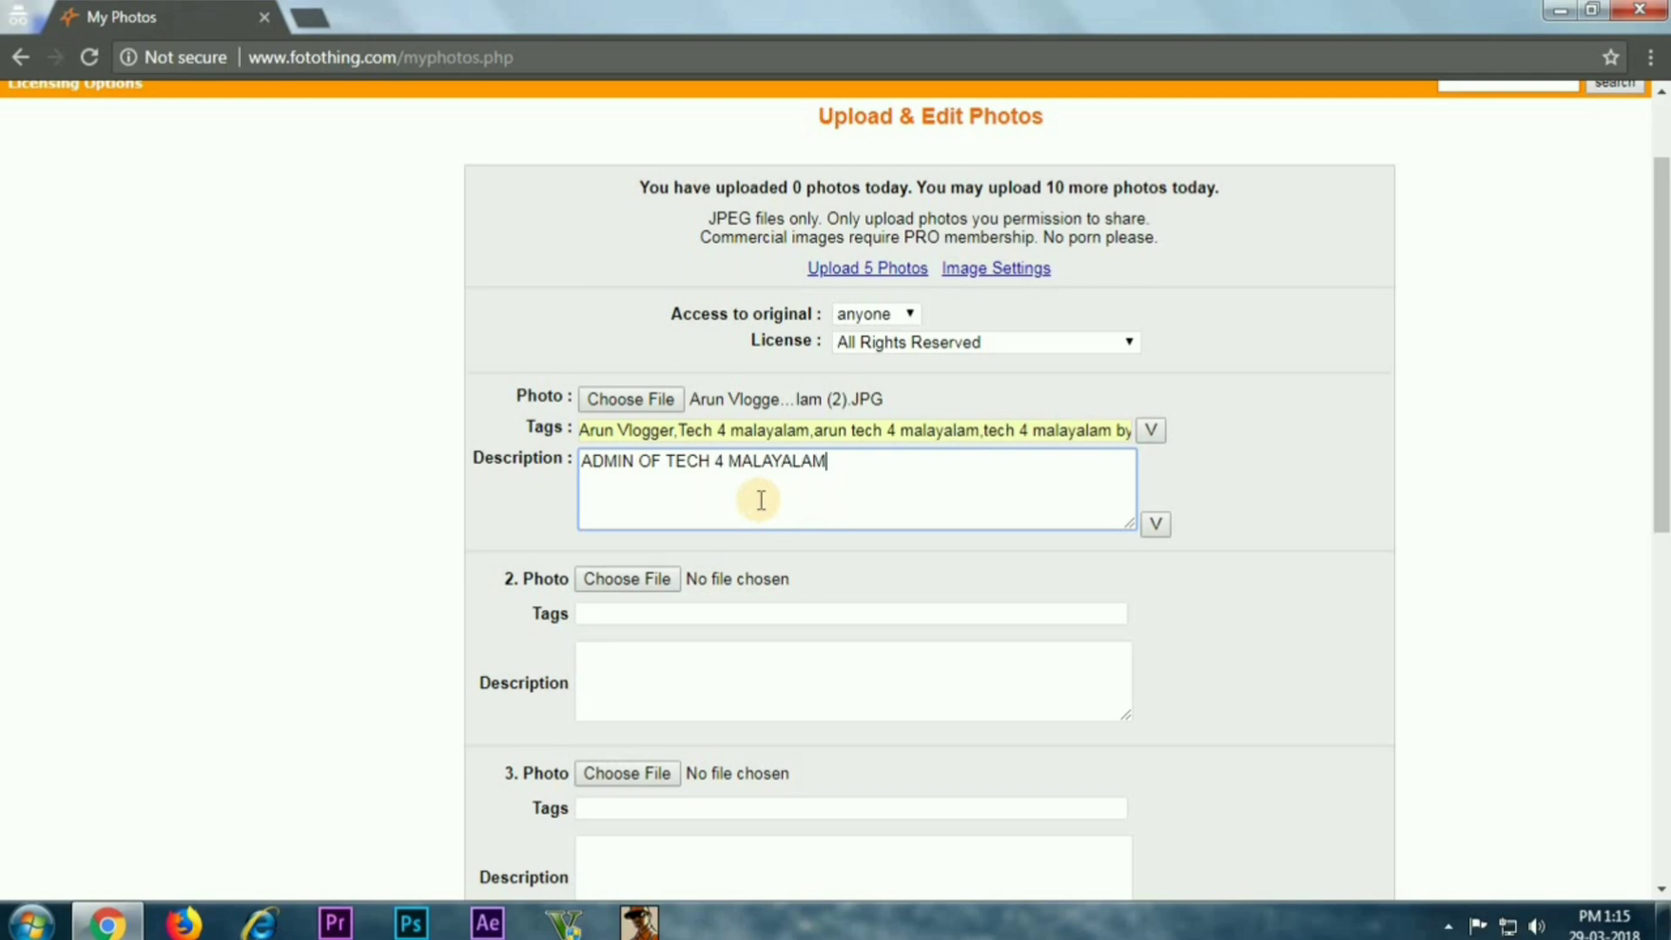
# Attach the second image from the folder to photo 2
pyautogui.scroll(-2, 921, 521)
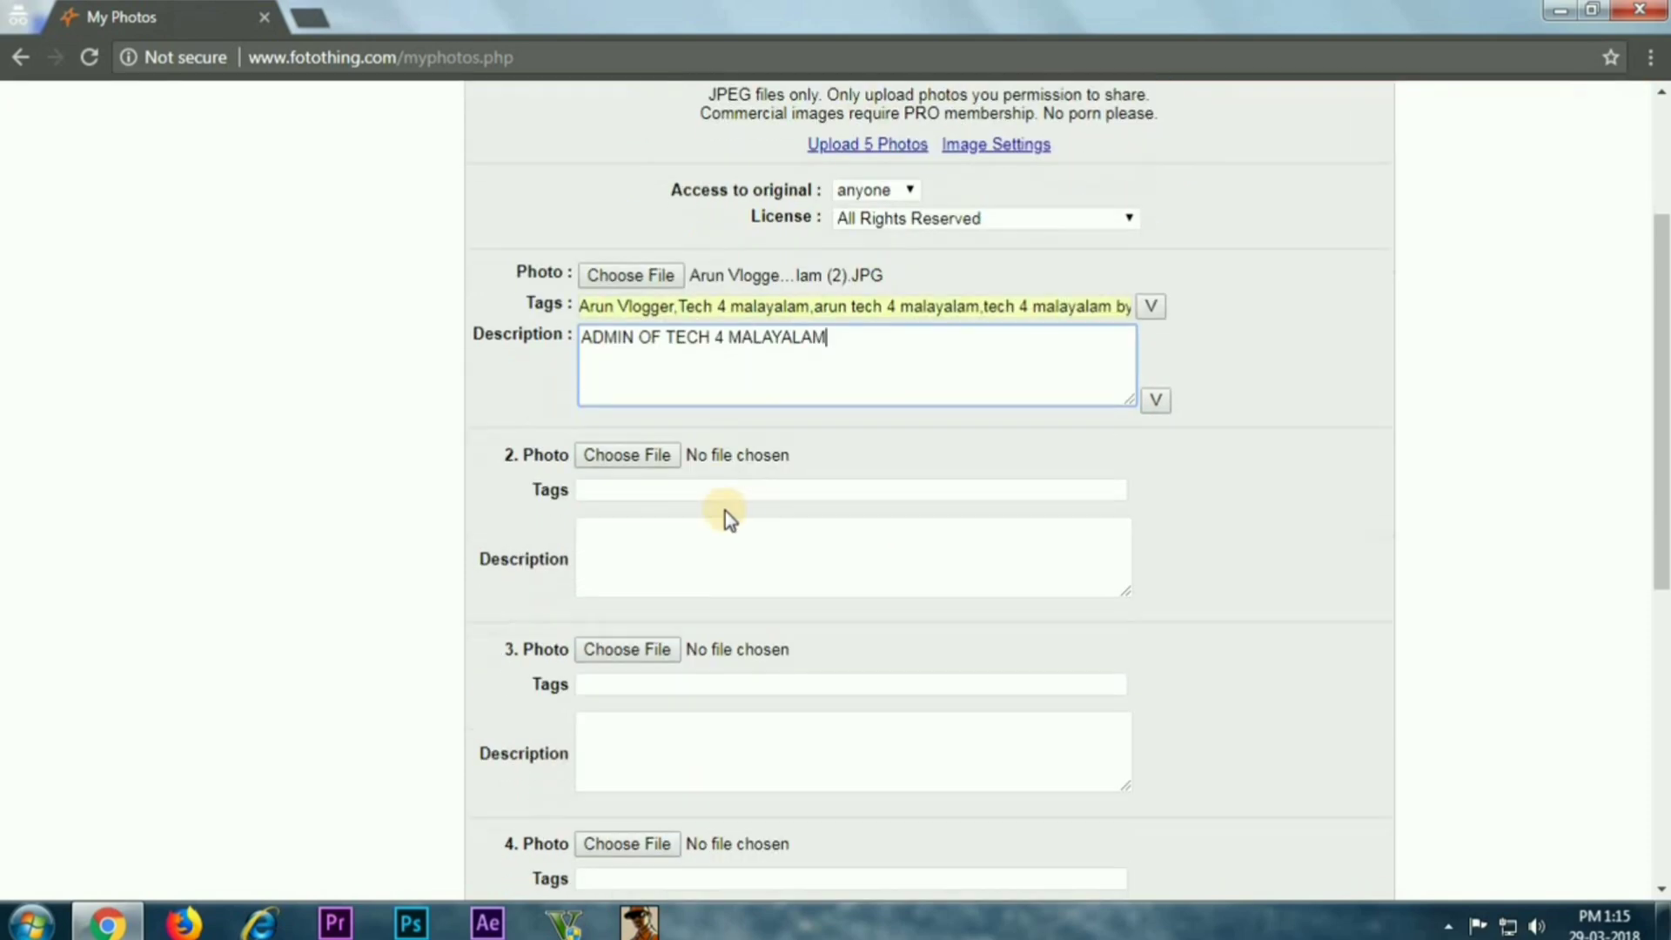
pyautogui.click(655, 461)
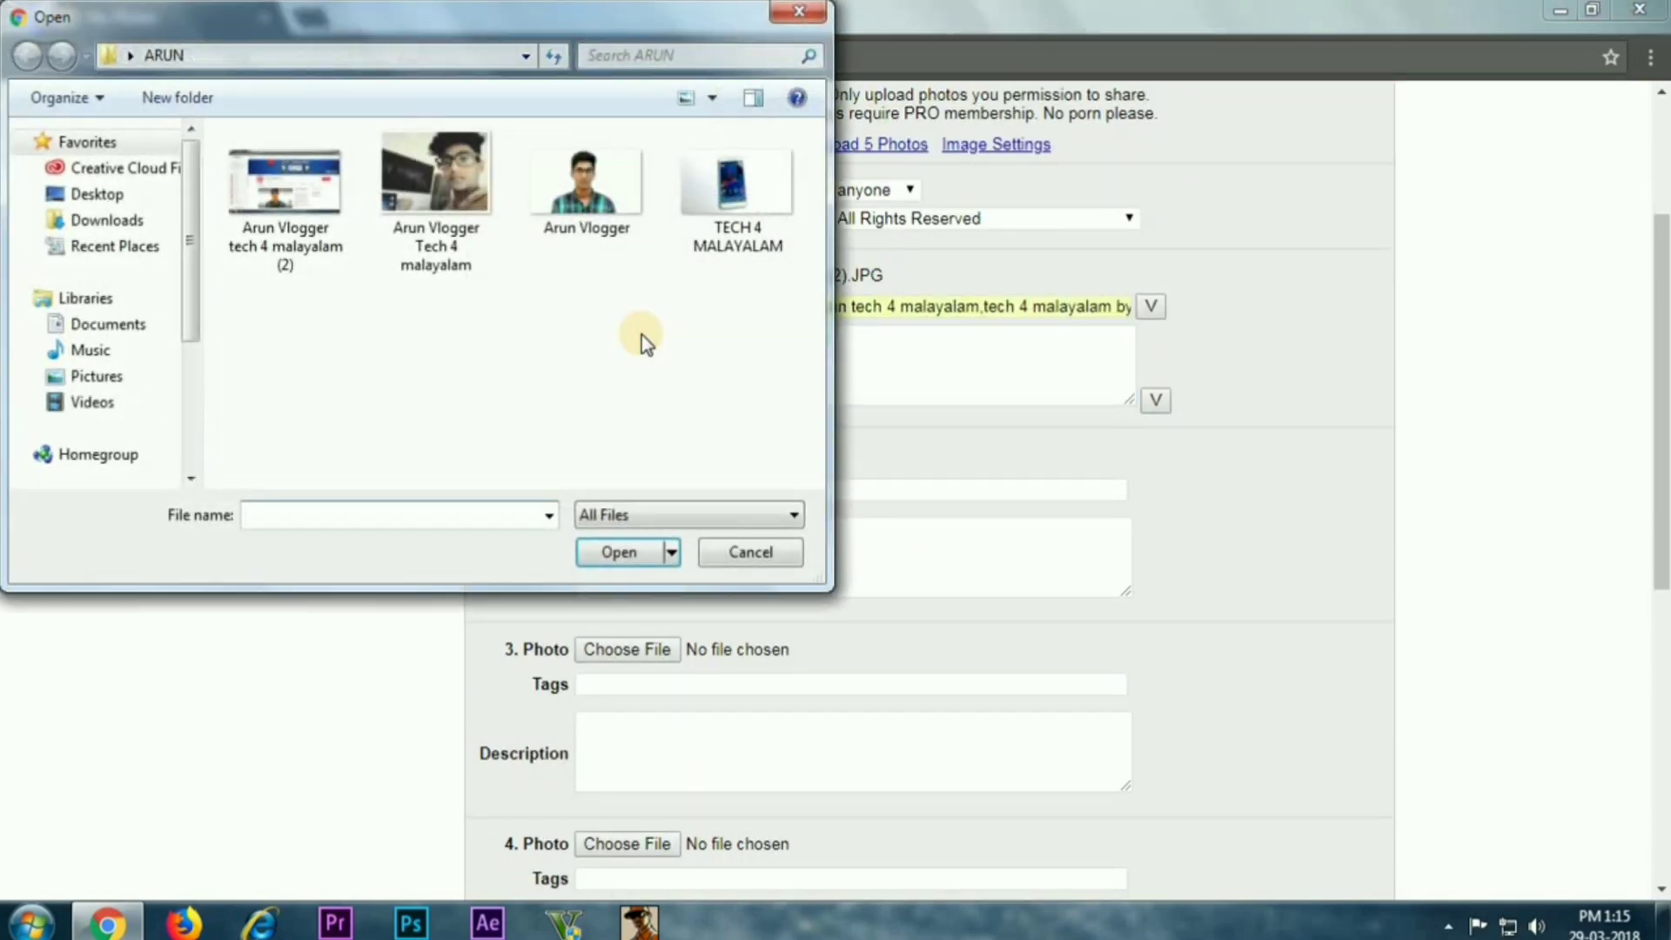
pyautogui.click(423, 217)
pyautogui.click(630, 555)
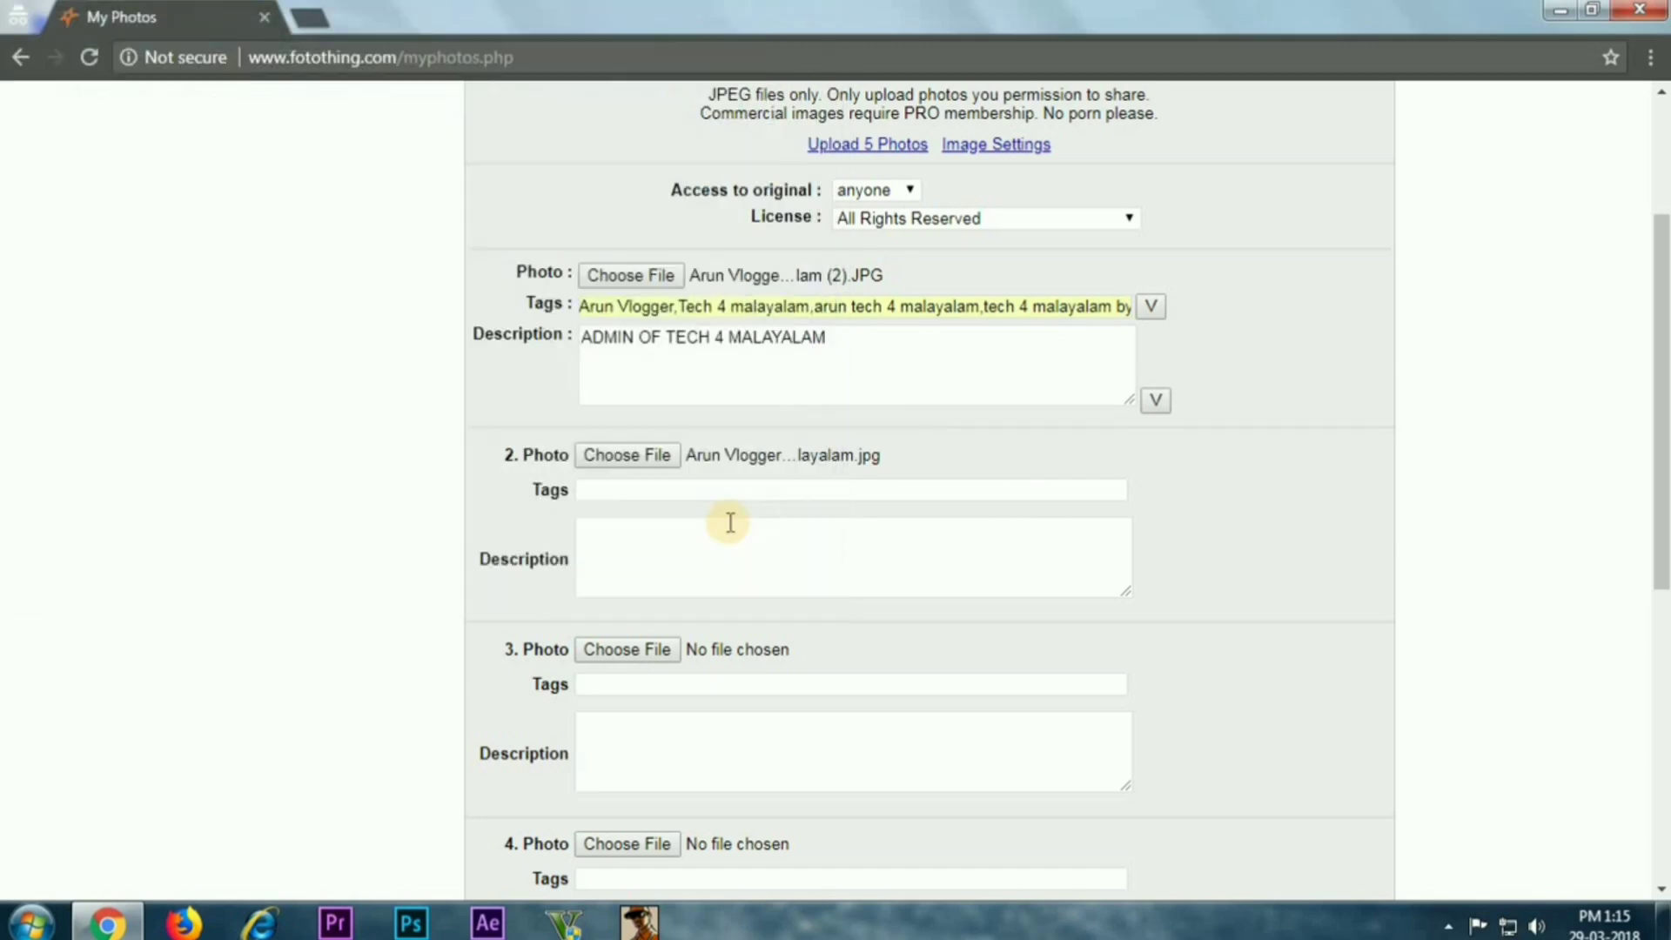
pyautogui.scroll(-2, 729, 522)
pyautogui.scroll(2, 728, 523)
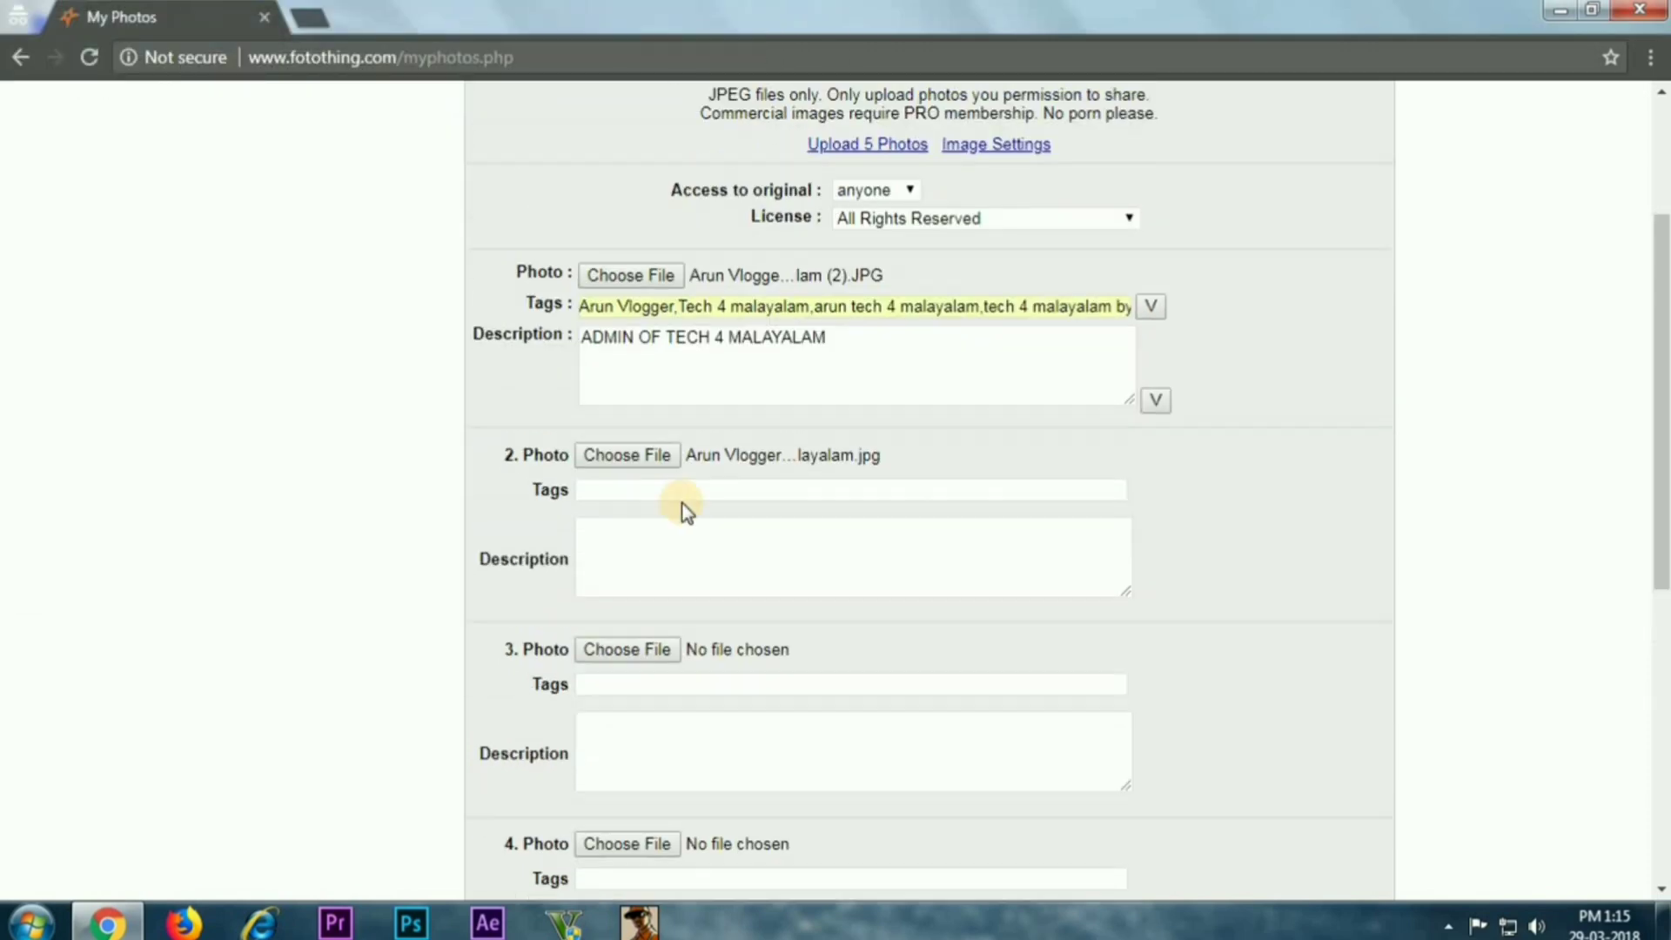
# Copy the first photo's tags and description to the other photos
pyautogui.click(1150, 308)
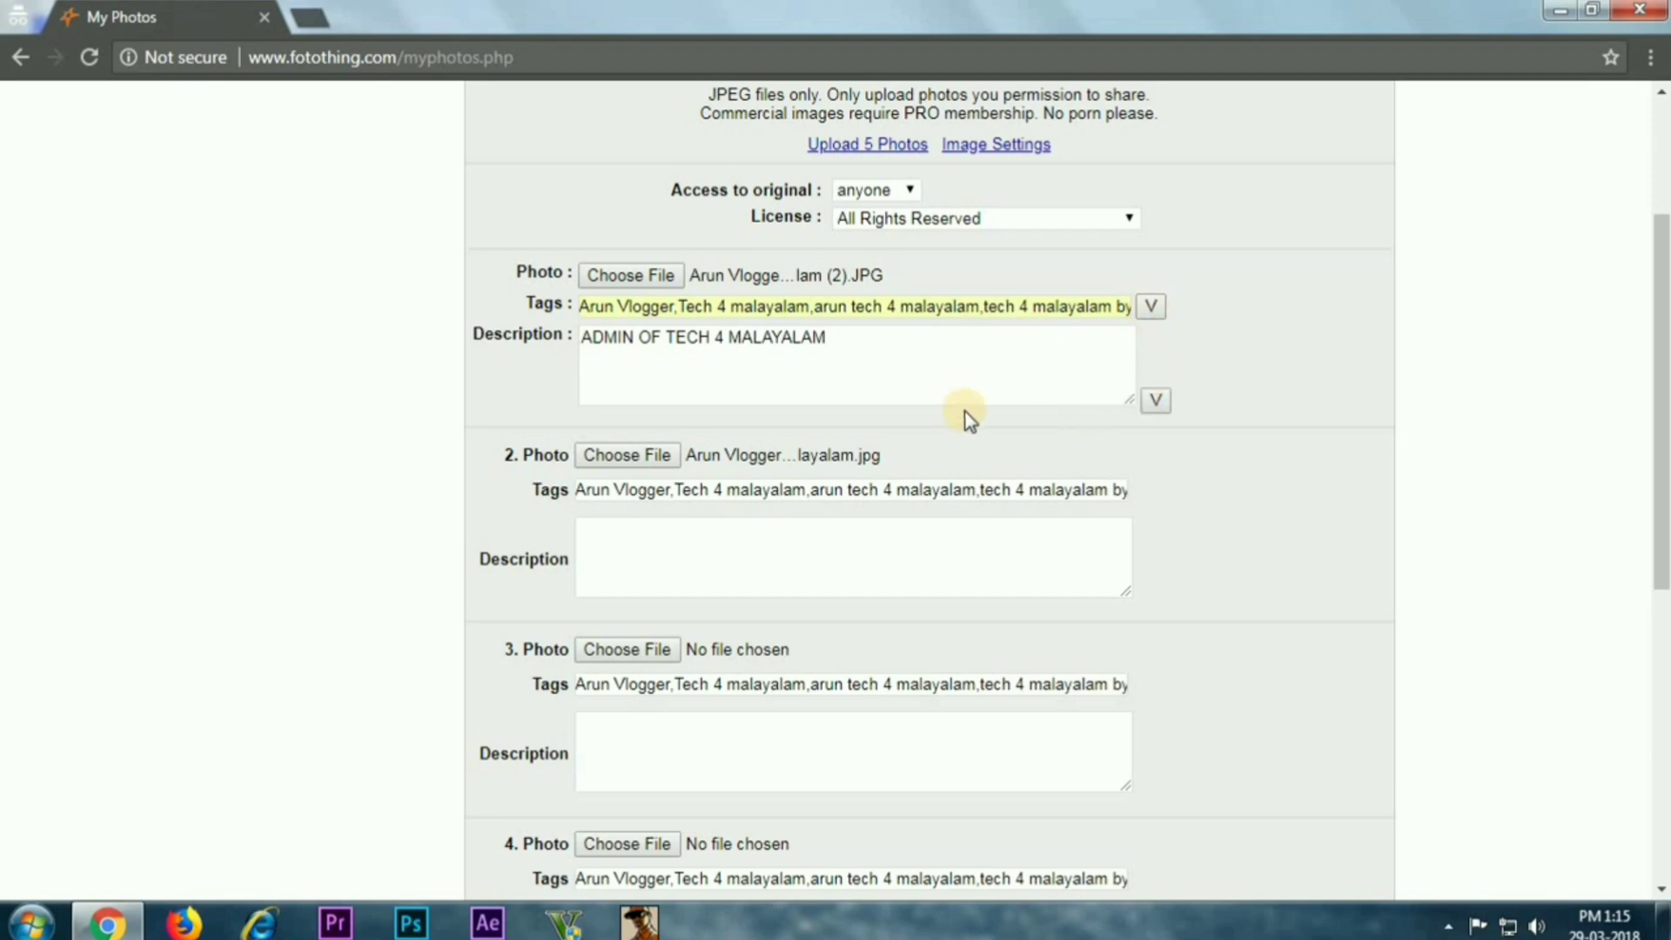
pyautogui.scroll(-4, 957, 446)
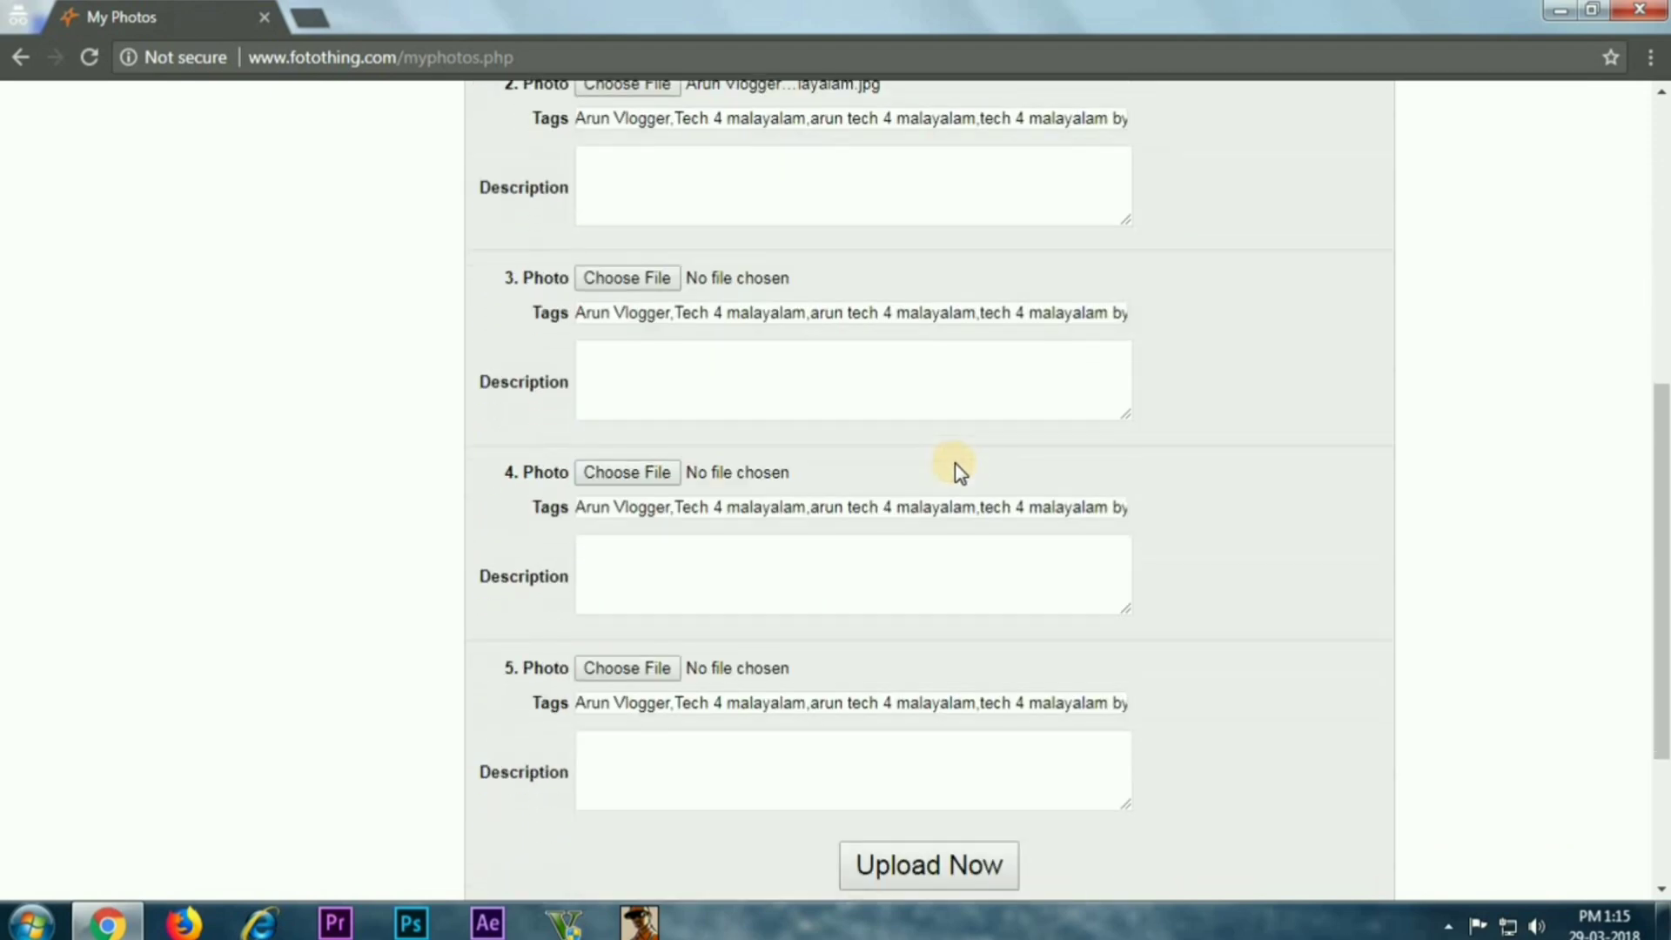
pyautogui.scroll(7, 957, 470)
pyautogui.scroll(-1, 1131, 522)
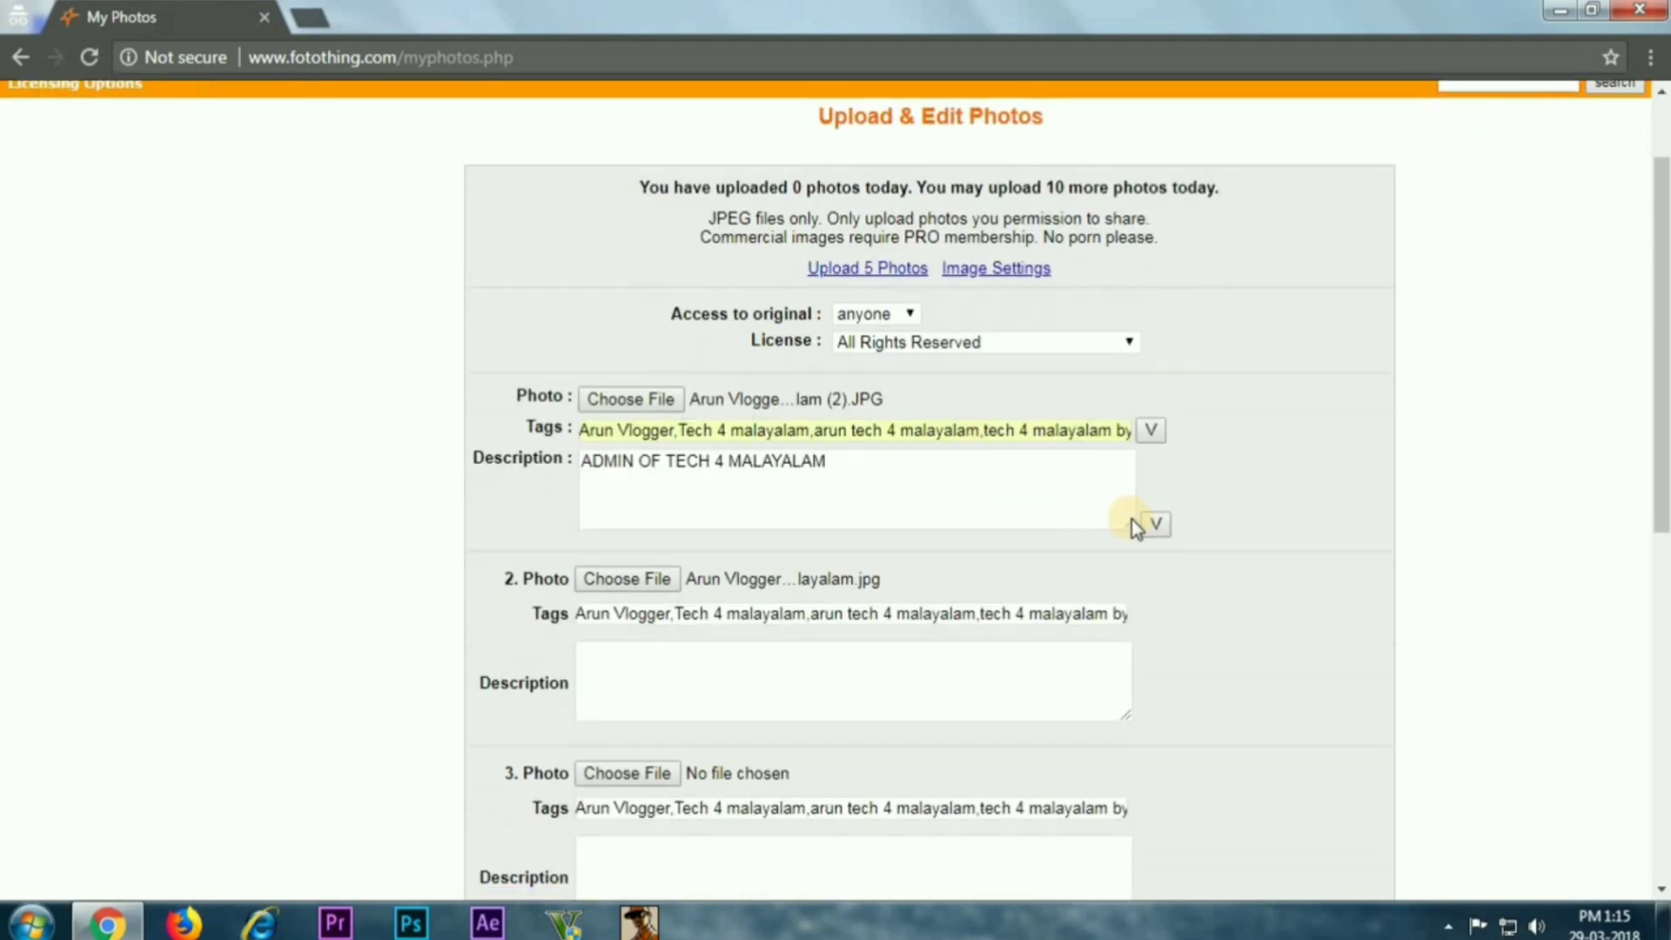
pyautogui.click(1155, 524)
pyautogui.scroll(-3, 870, 552)
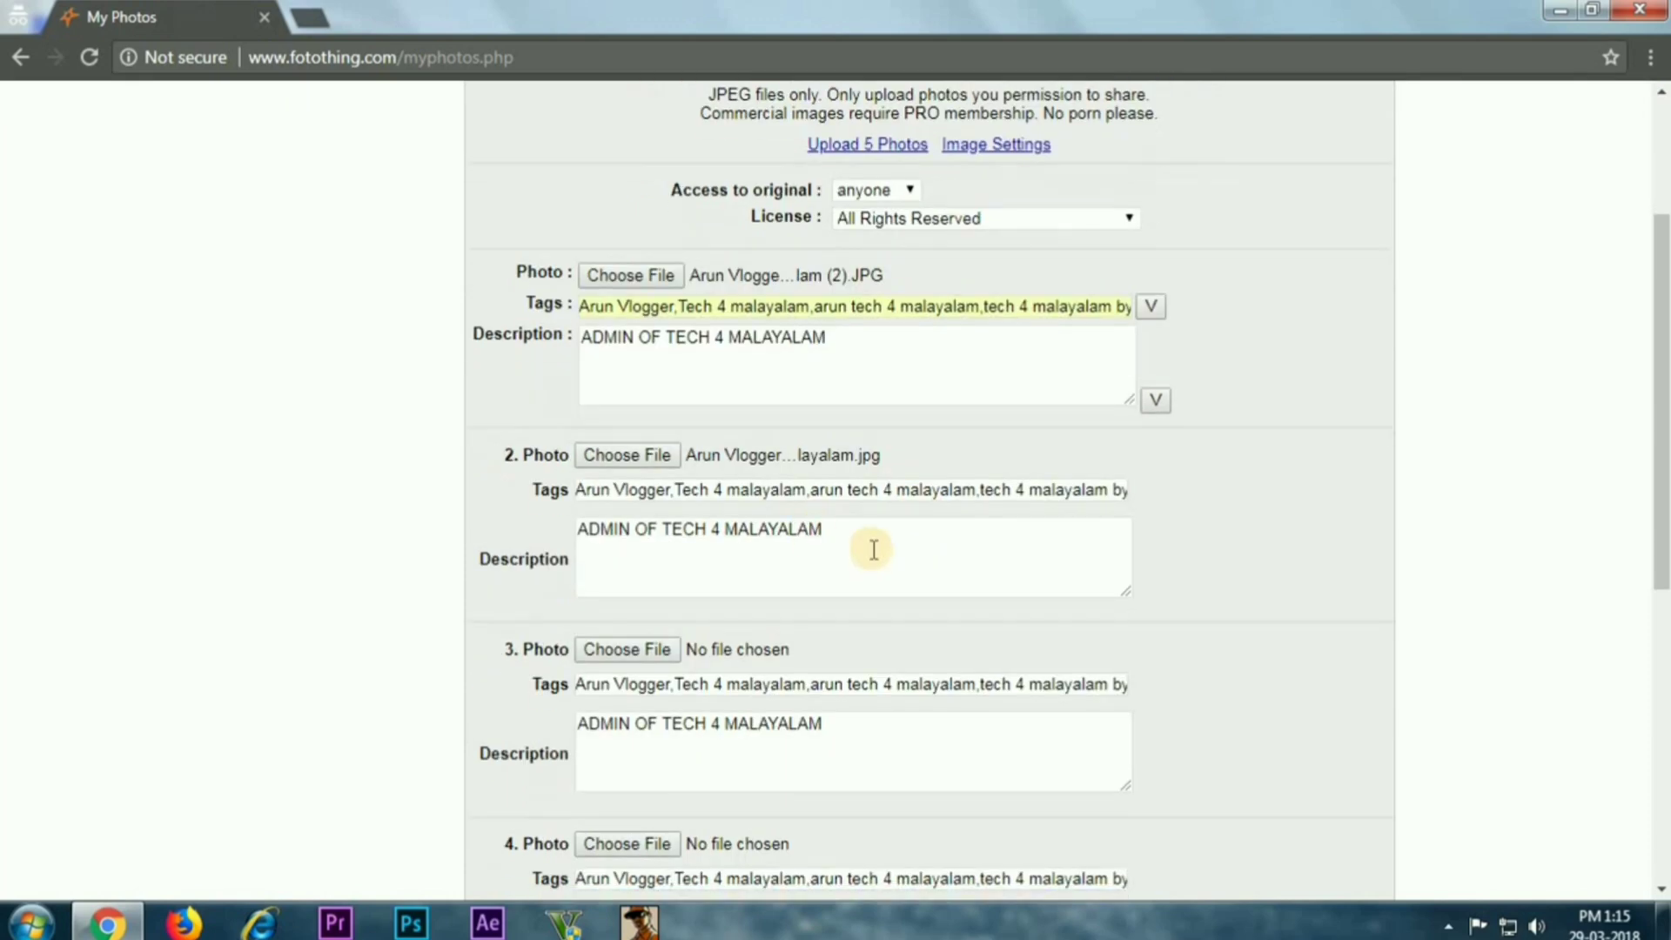
pyautogui.scroll(-4, 870, 557)
pyautogui.scroll(6, 862, 548)
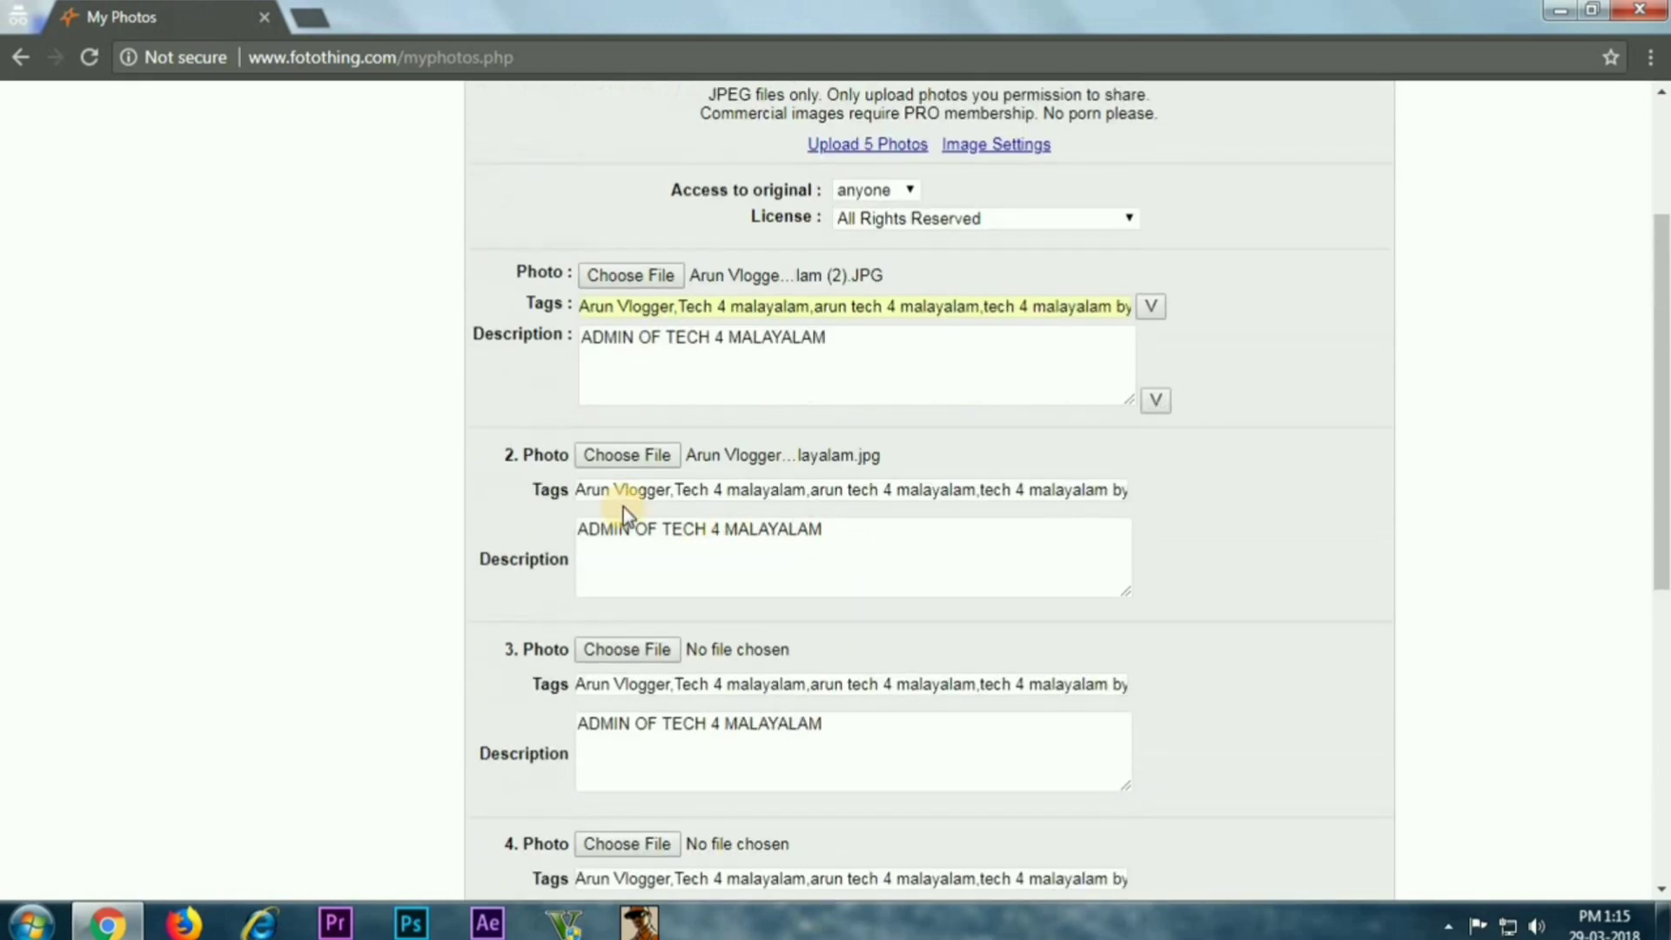
# Attach the portrait image to photo 3 and TECH 4 MALAYALAM.jpg to photo 4
pyautogui.click(640, 648)
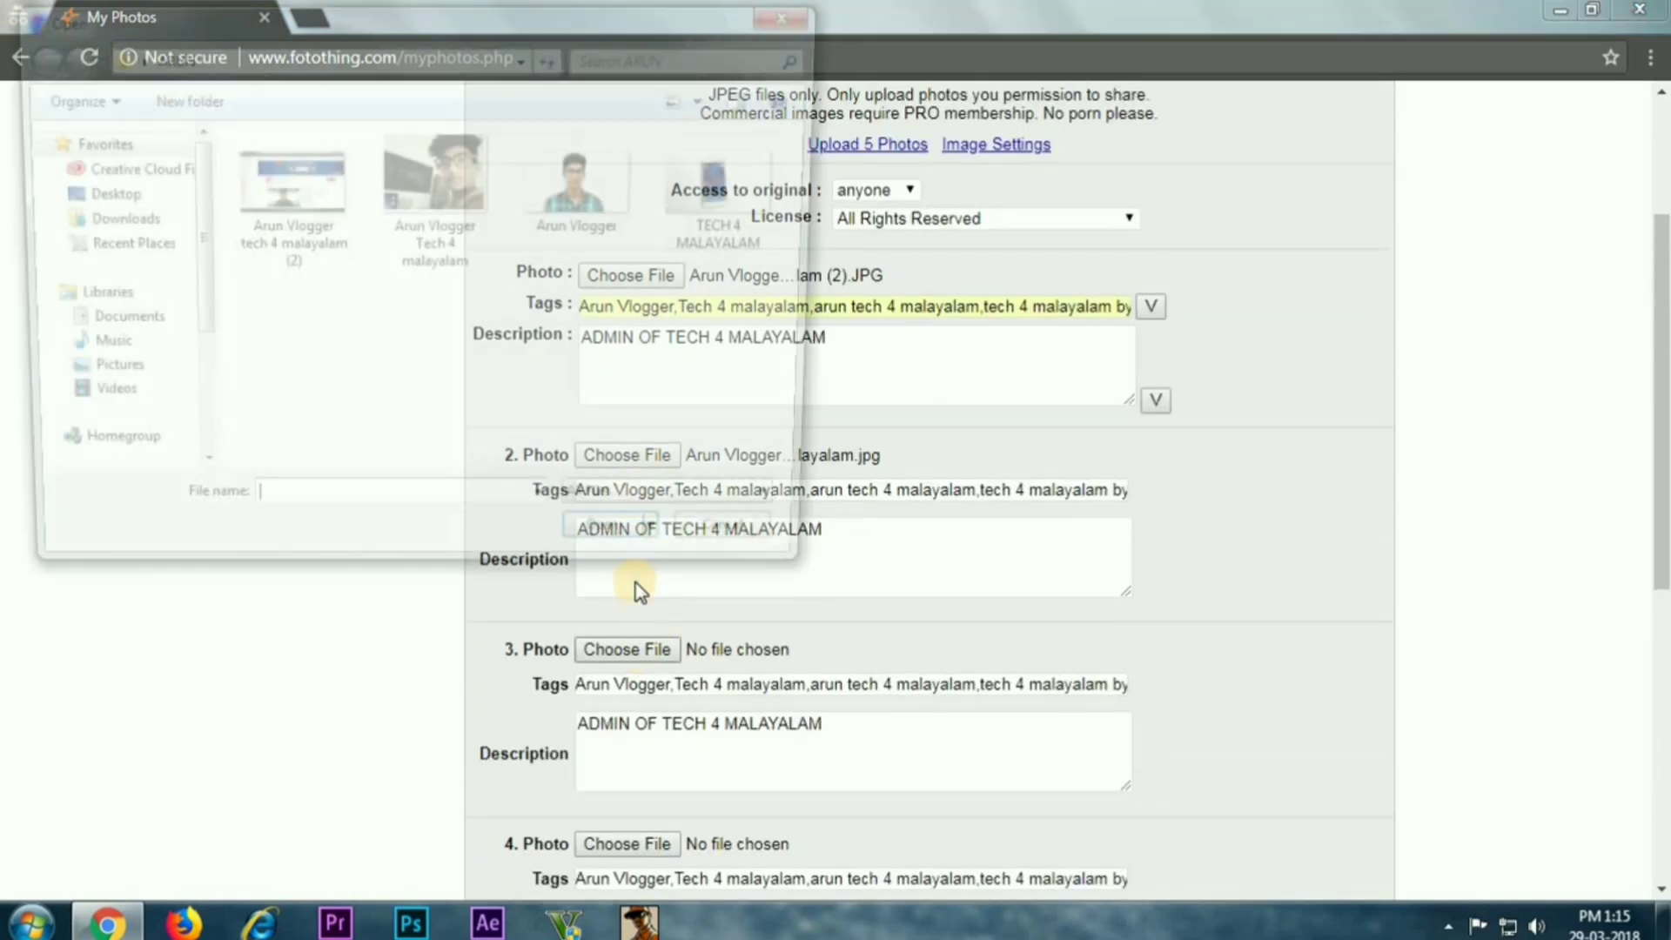
pyautogui.click(627, 210)
pyautogui.click(641, 550)
pyautogui.scroll(-3, 727, 559)
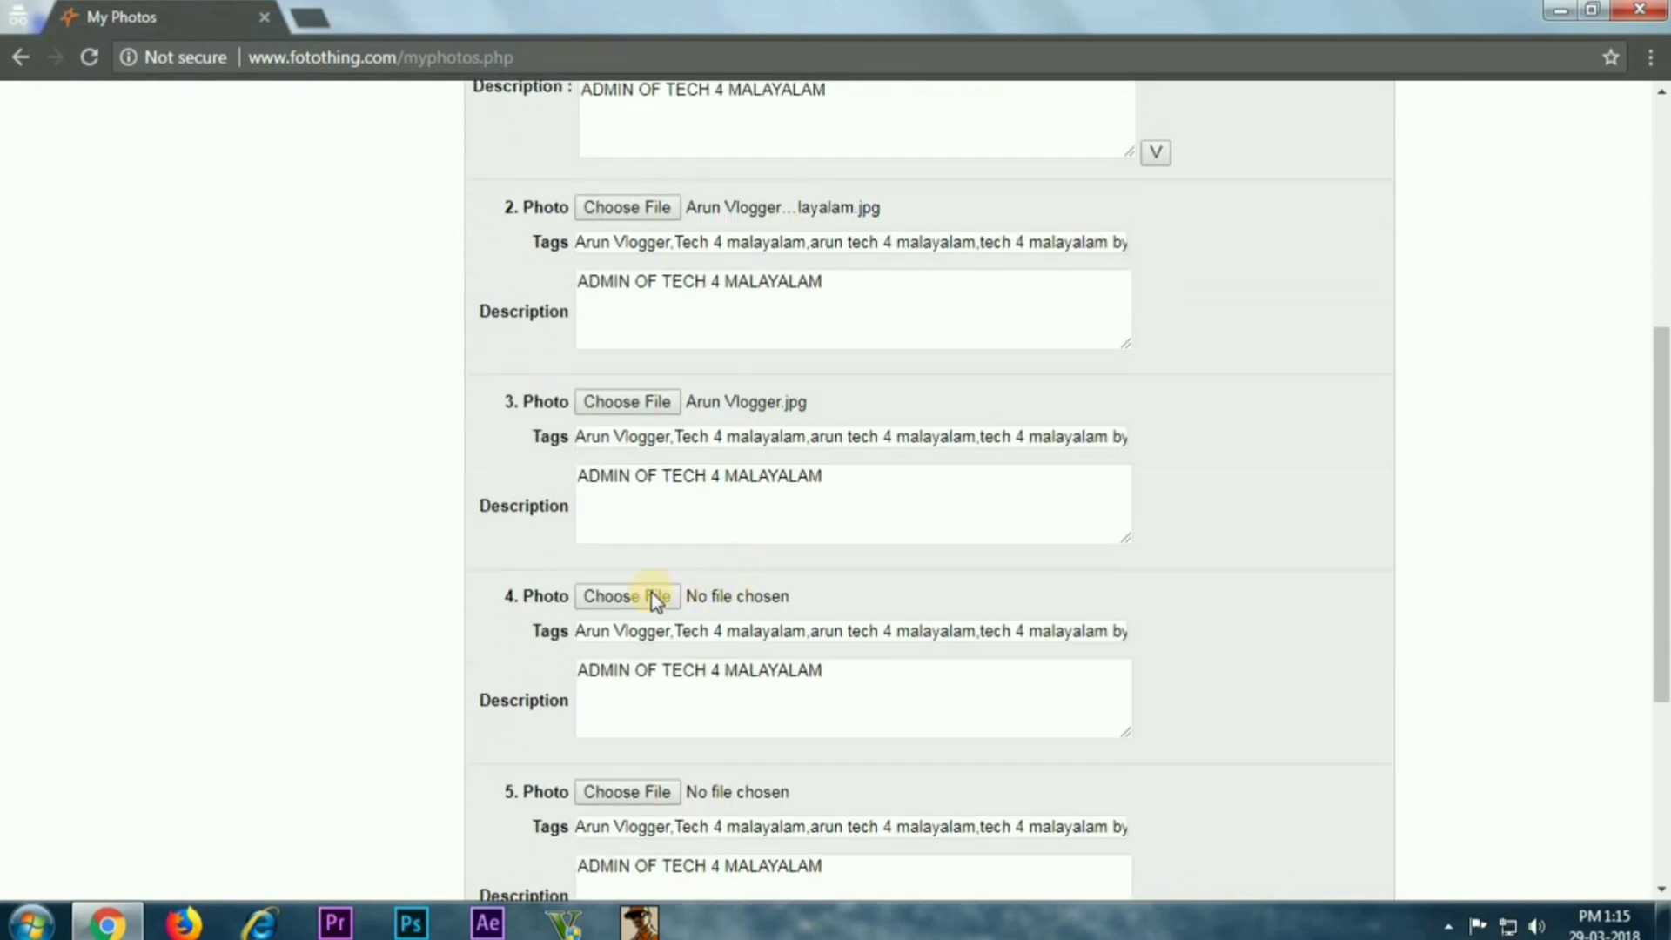
pyautogui.click(649, 595)
pyautogui.click(733, 222)
pyautogui.click(613, 542)
pyautogui.scroll(-3, 776, 566)
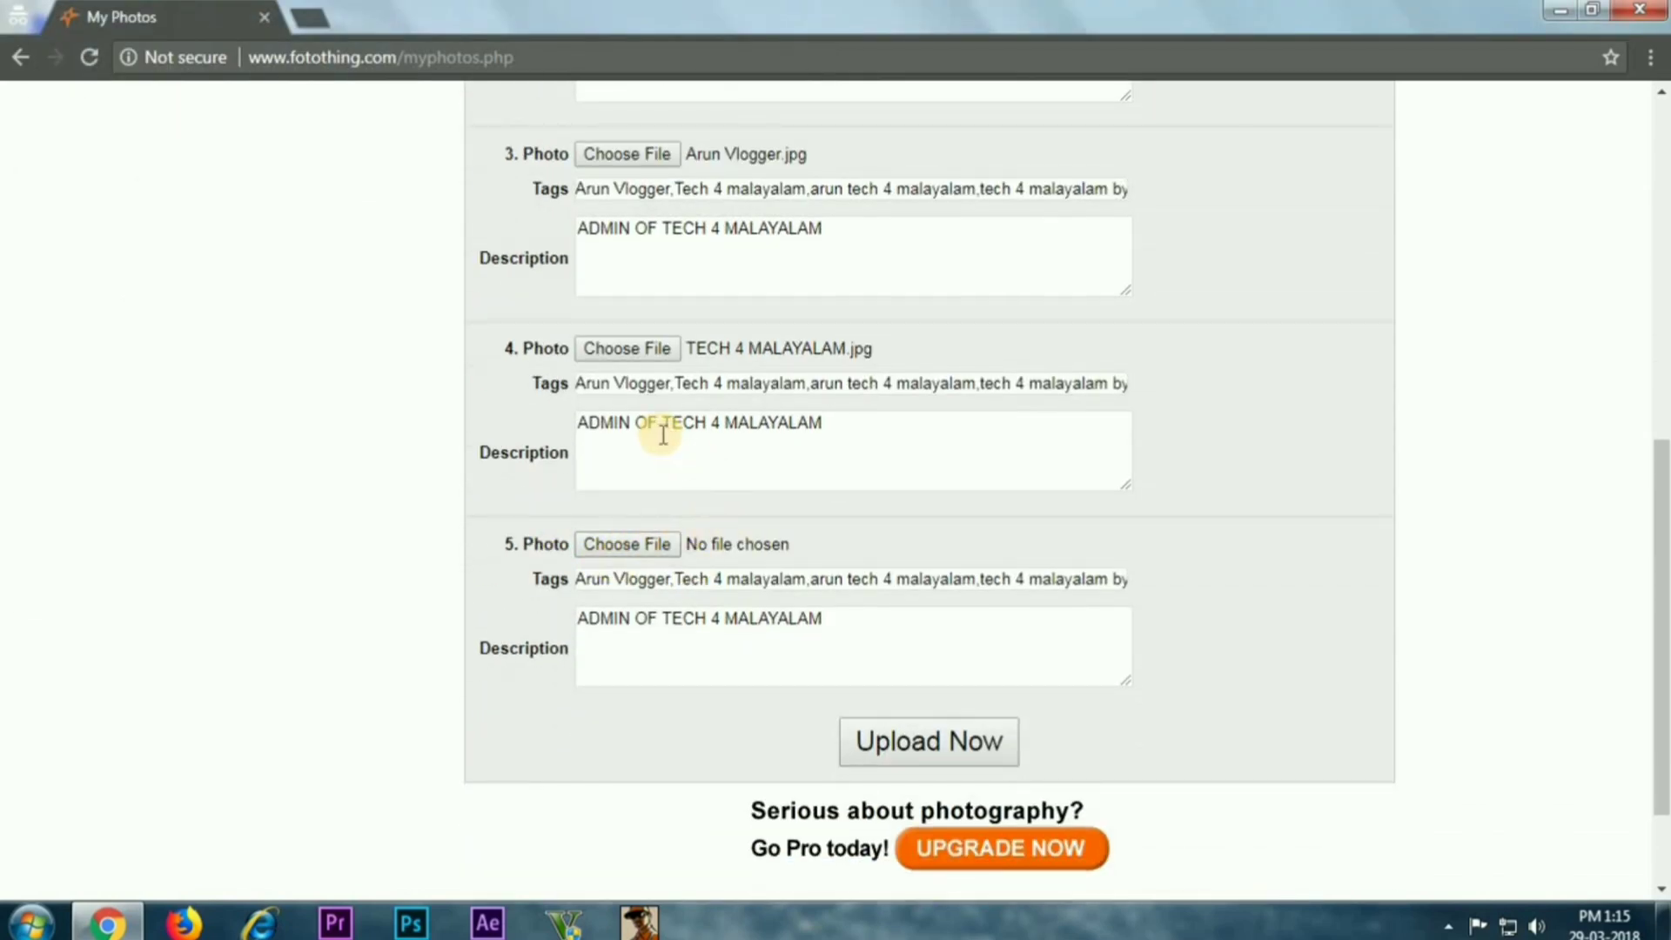
pyautogui.scroll(7, 660, 435)
pyautogui.scroll(-7, 659, 435)
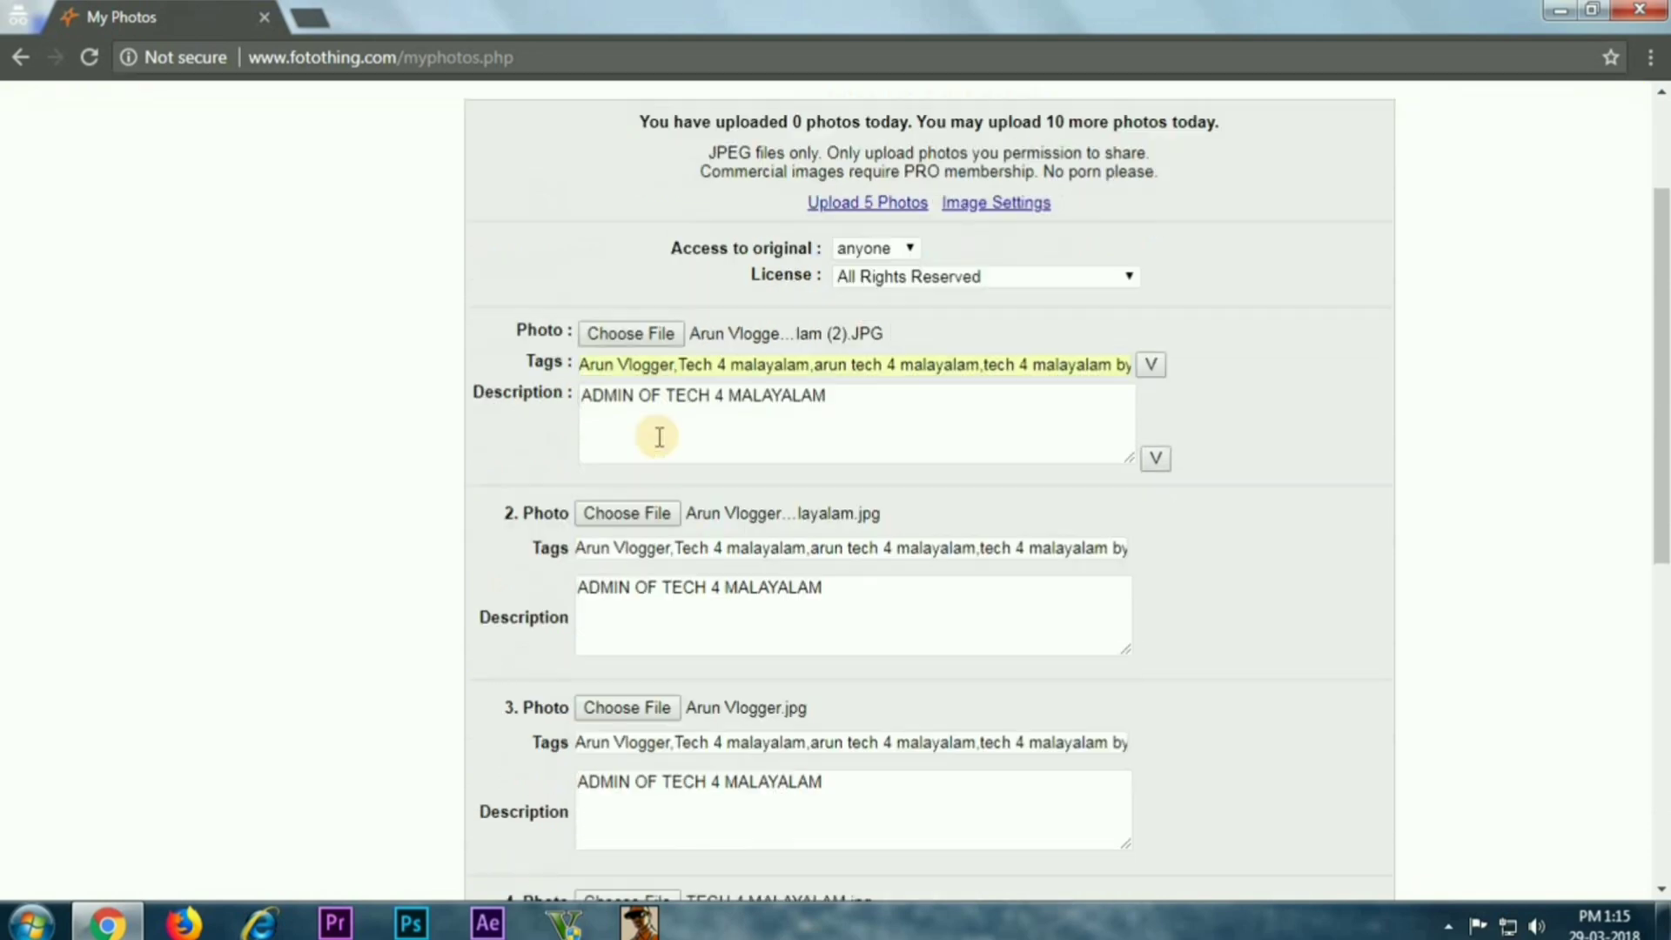
pyautogui.scroll(-2, 931, 567)
# Upload the four photos, confirm sharing permission, and review the four uploaded thumbnails
pyautogui.click(945, 598)
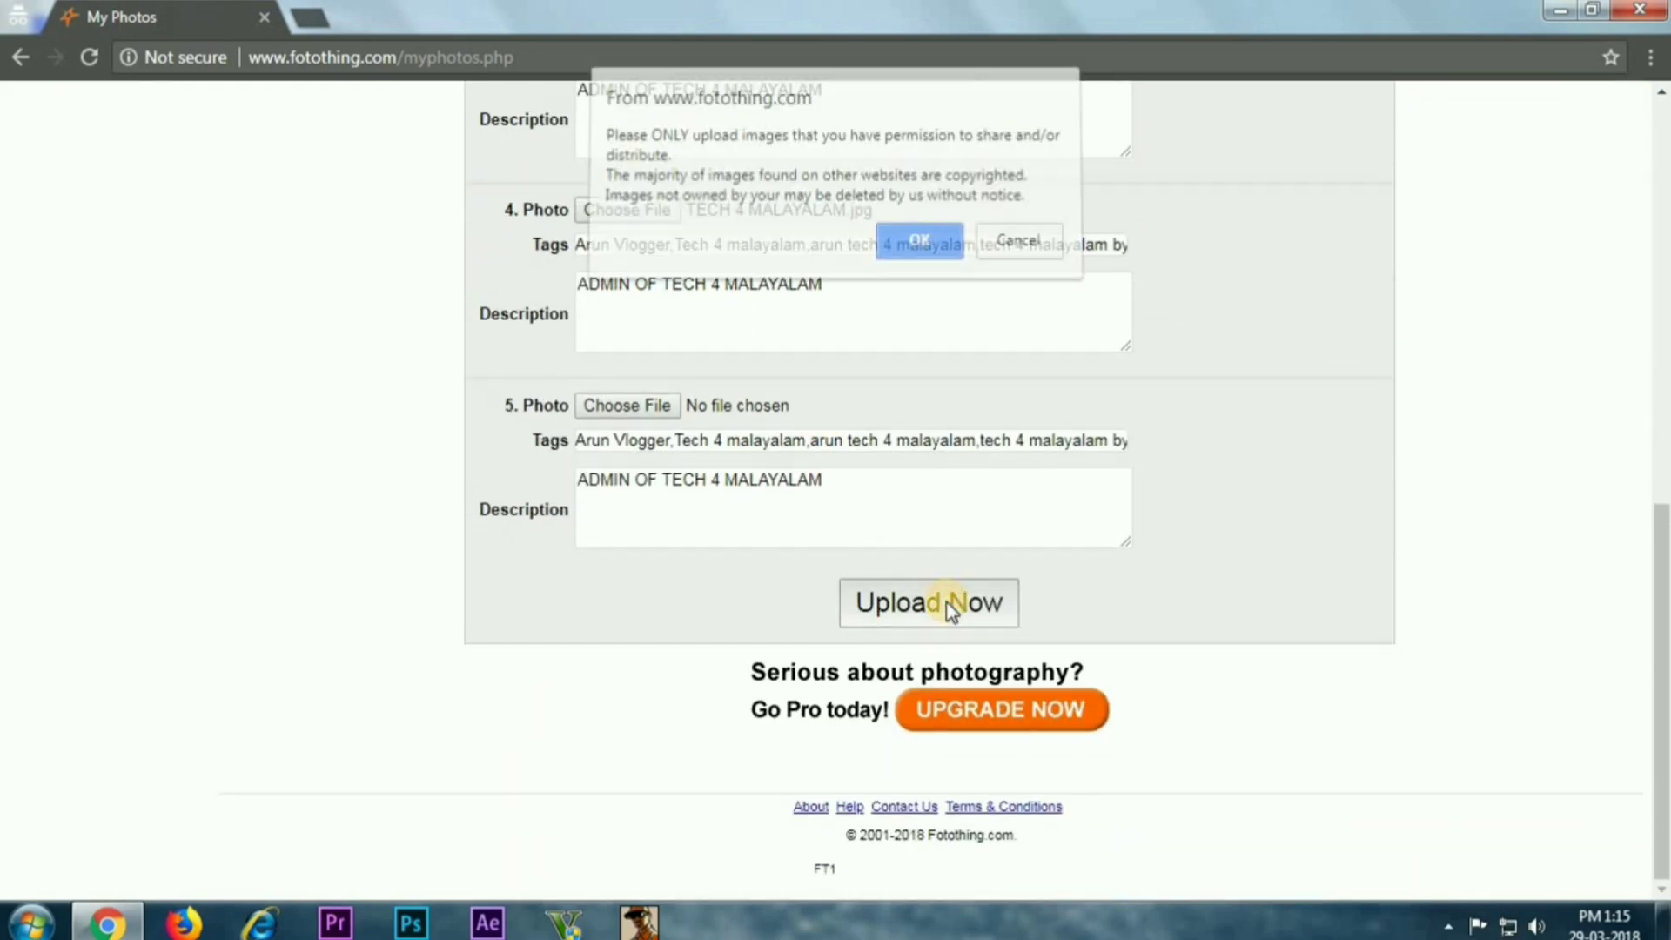
pyautogui.click(916, 251)
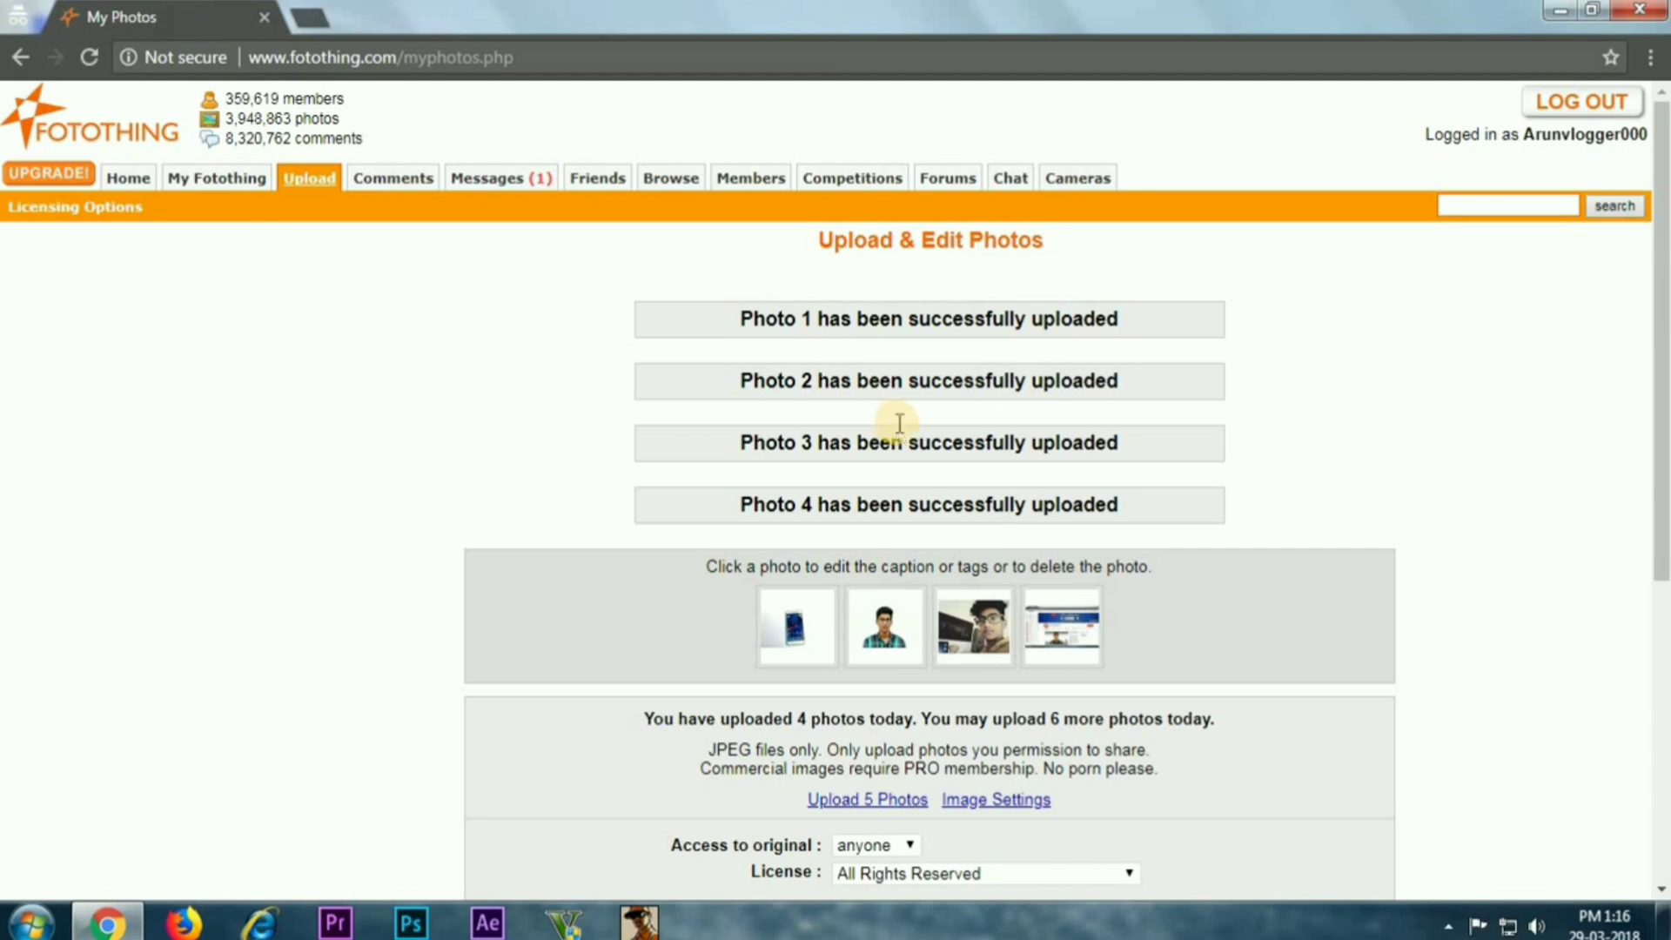
pyautogui.scroll(-3, 900, 424)
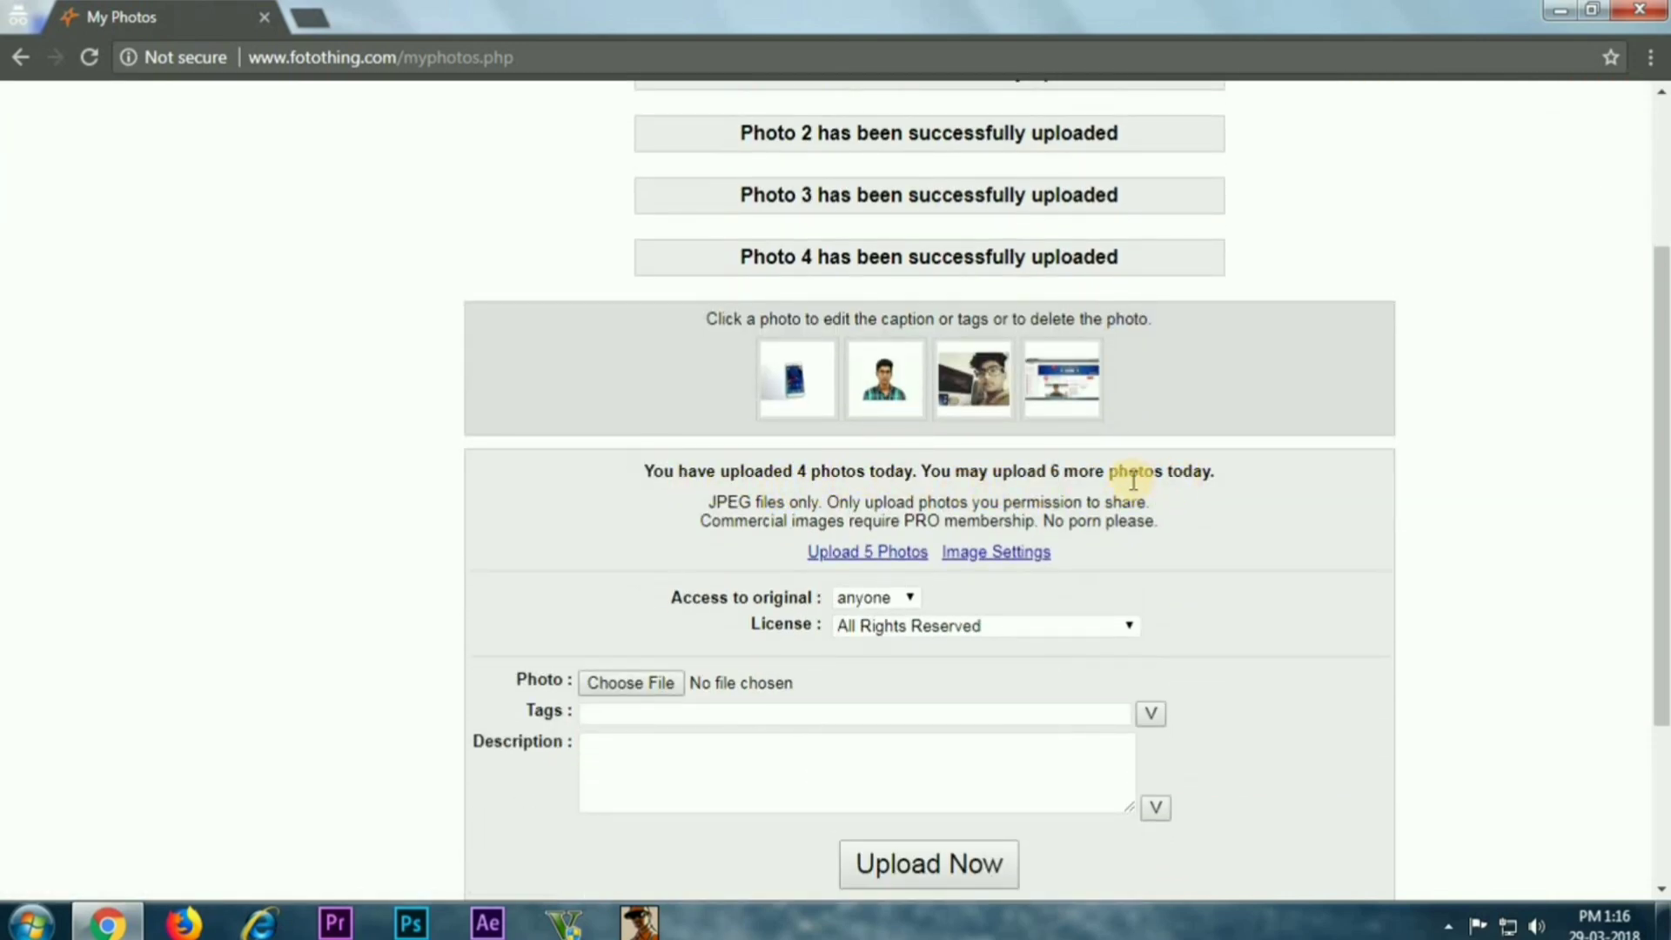
pyautogui.scroll(-2, 891, 457)
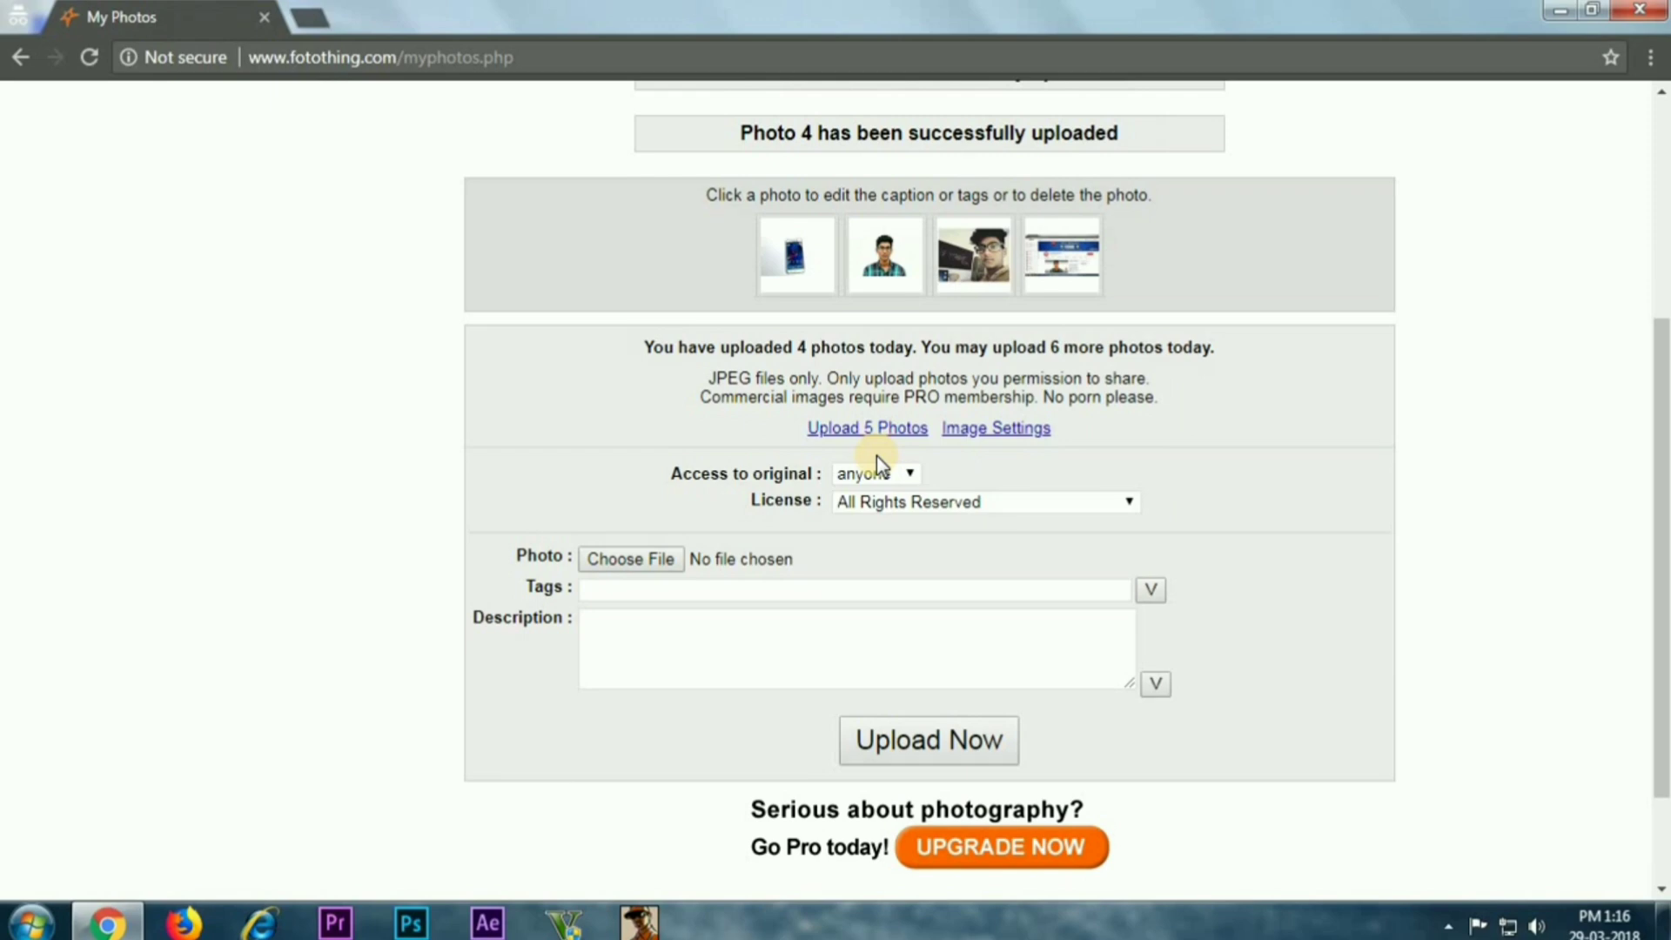
pyautogui.scroll(5, 876, 456)
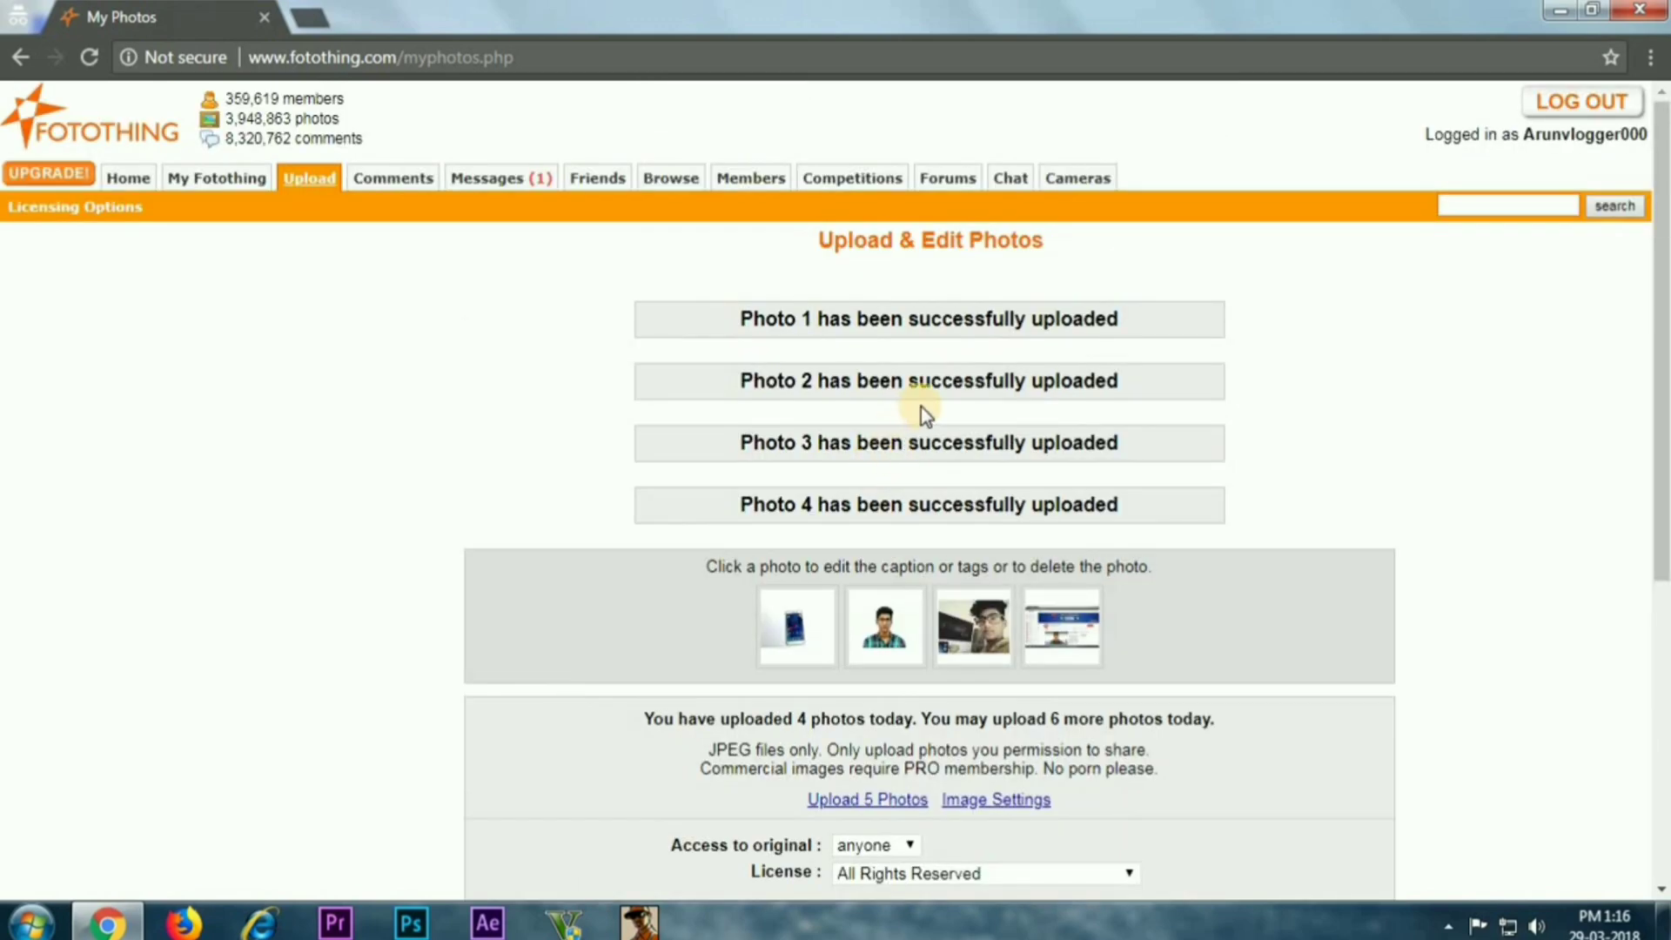
# Open the My Fotothing gallery and view the uploaded portrait's page with its tags
pyautogui.click(212, 184)
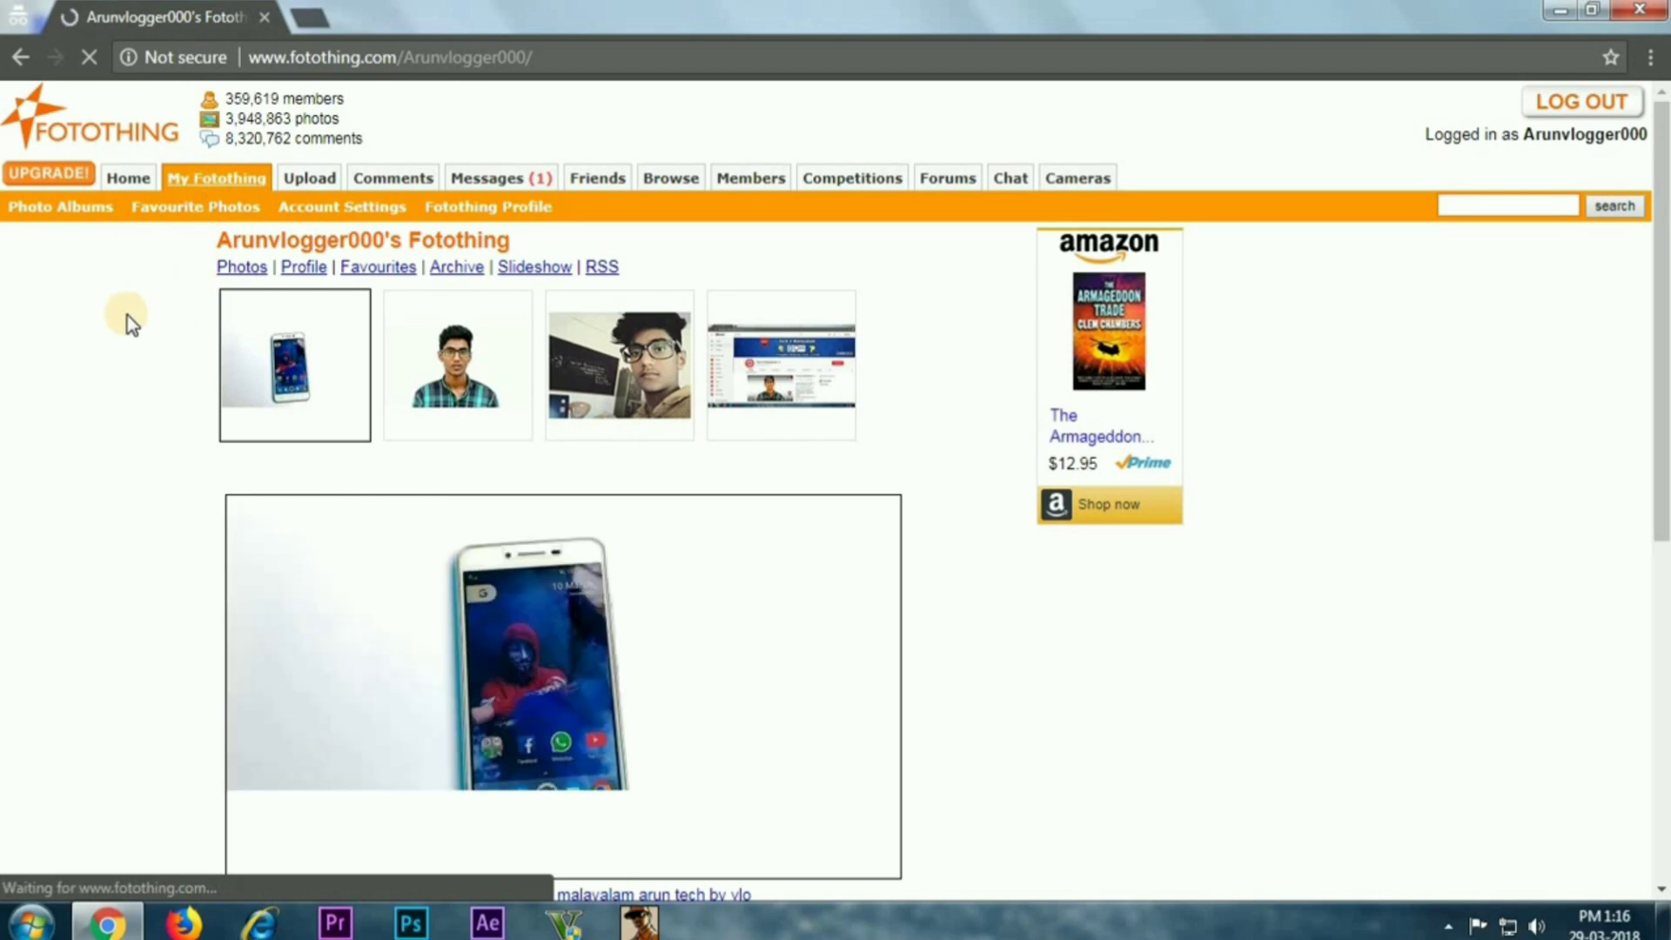
pyautogui.scroll(-2, 165, 327)
pyautogui.scroll(-3, 169, 331)
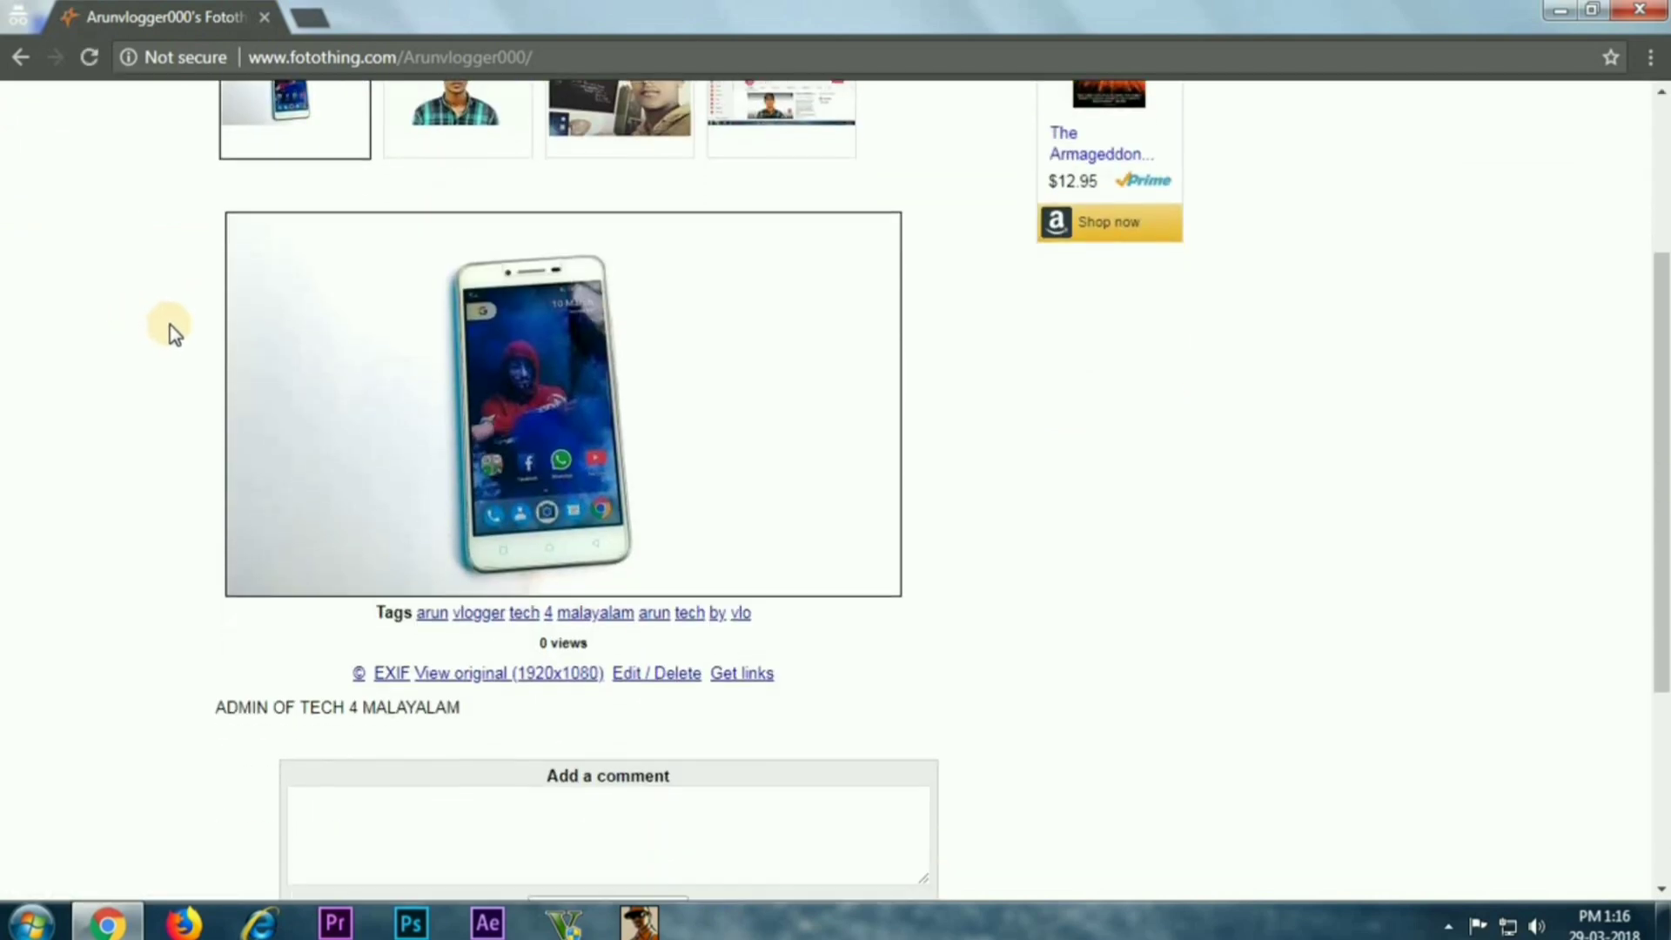
pyautogui.scroll(5, 201, 317)
pyautogui.scroll(-3, 455, 396)
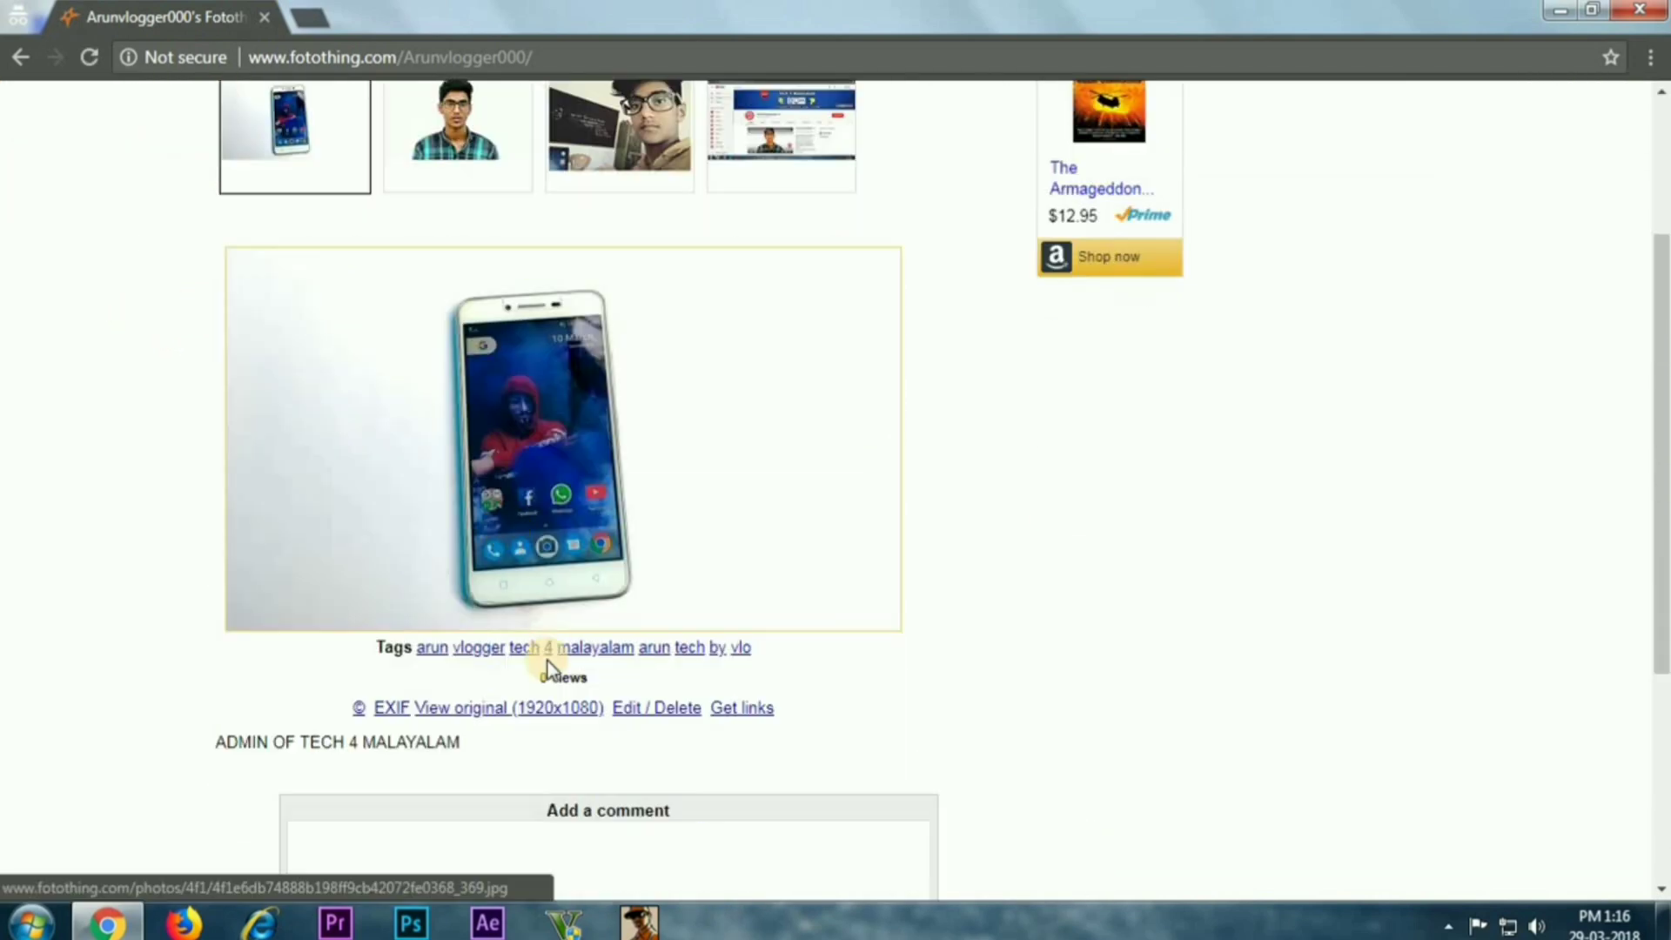
pyautogui.click(492, 174)
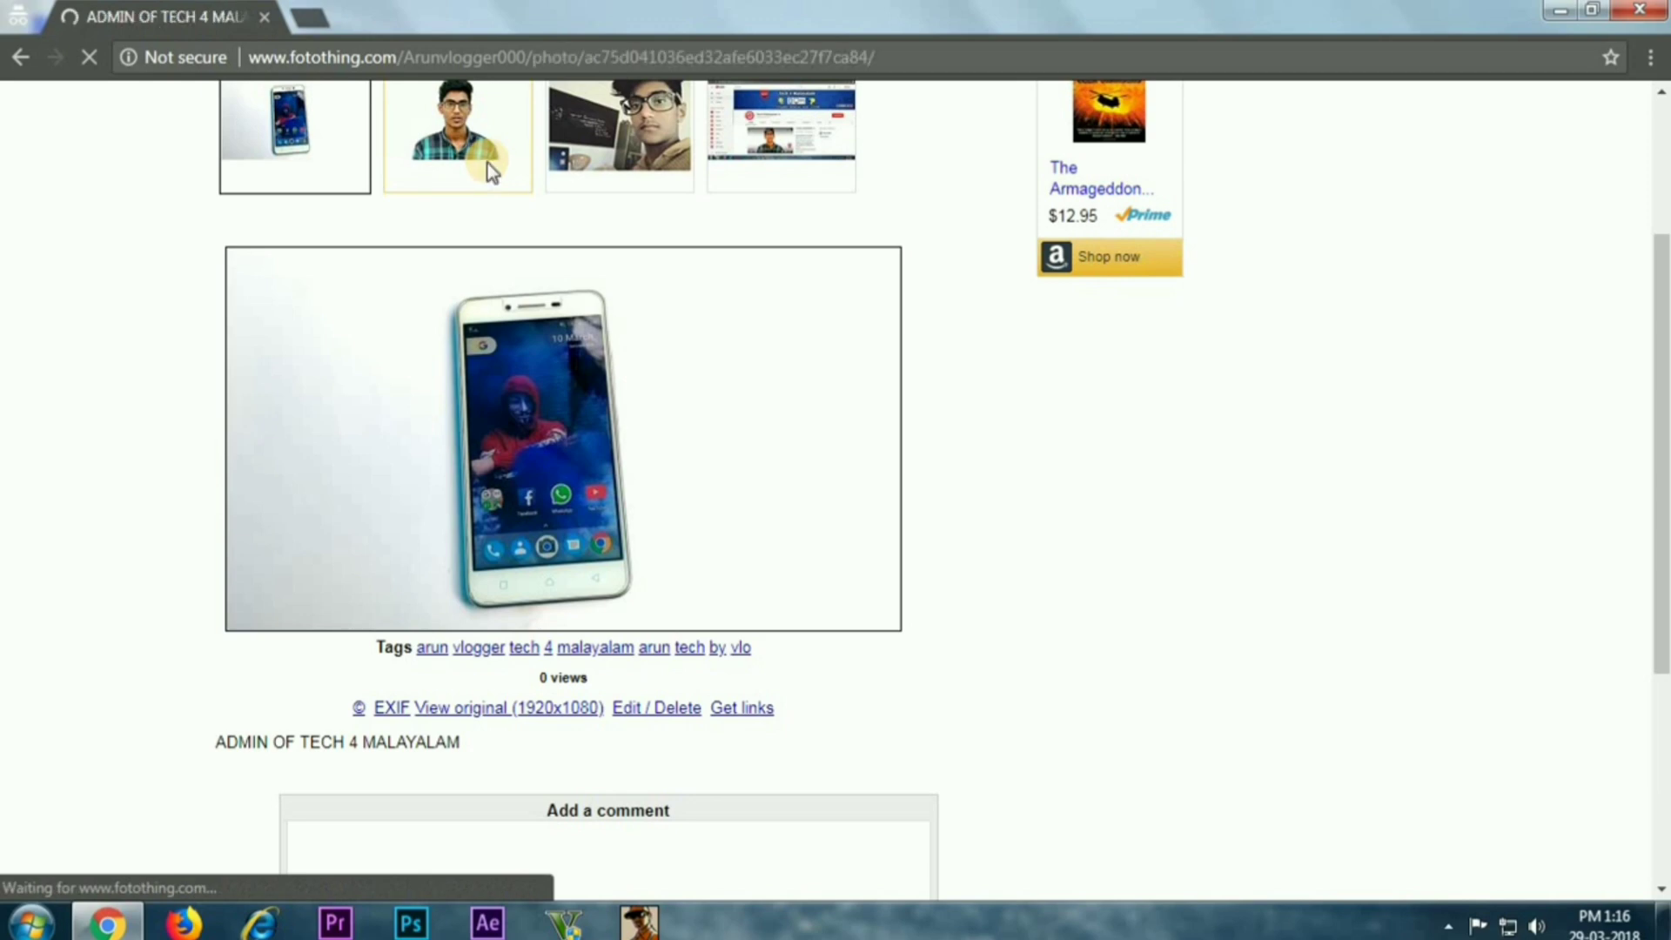
pyautogui.scroll(-2, 616, 395)
pyautogui.scroll(-1, 619, 392)
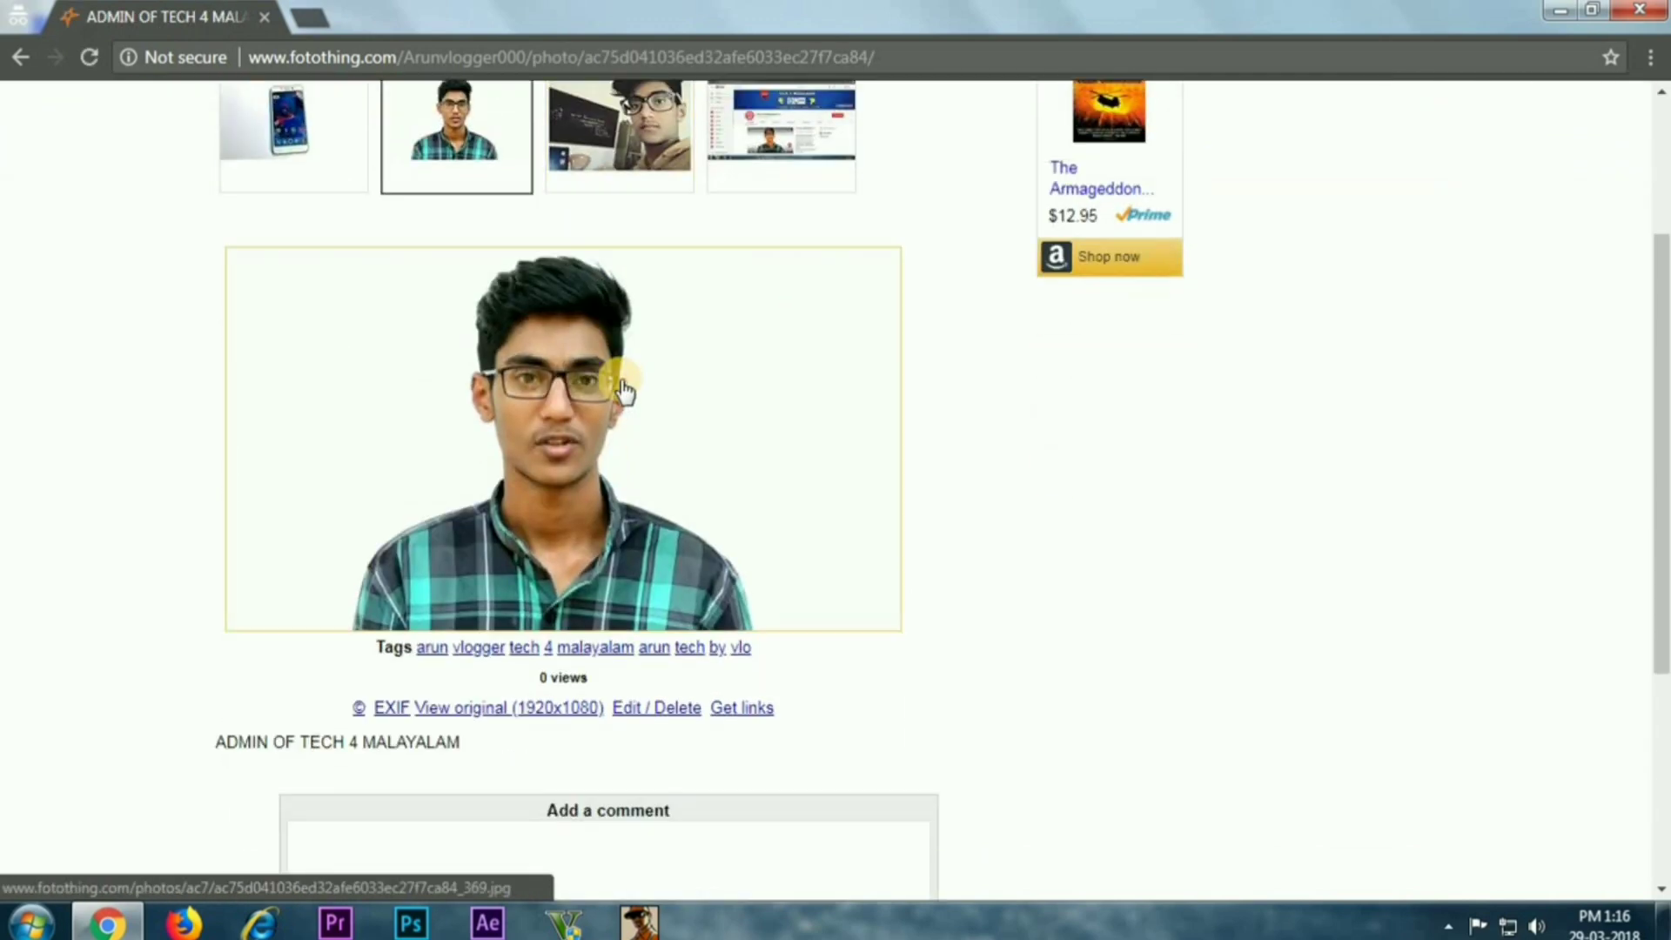
pyautogui.scroll(-3, 624, 389)
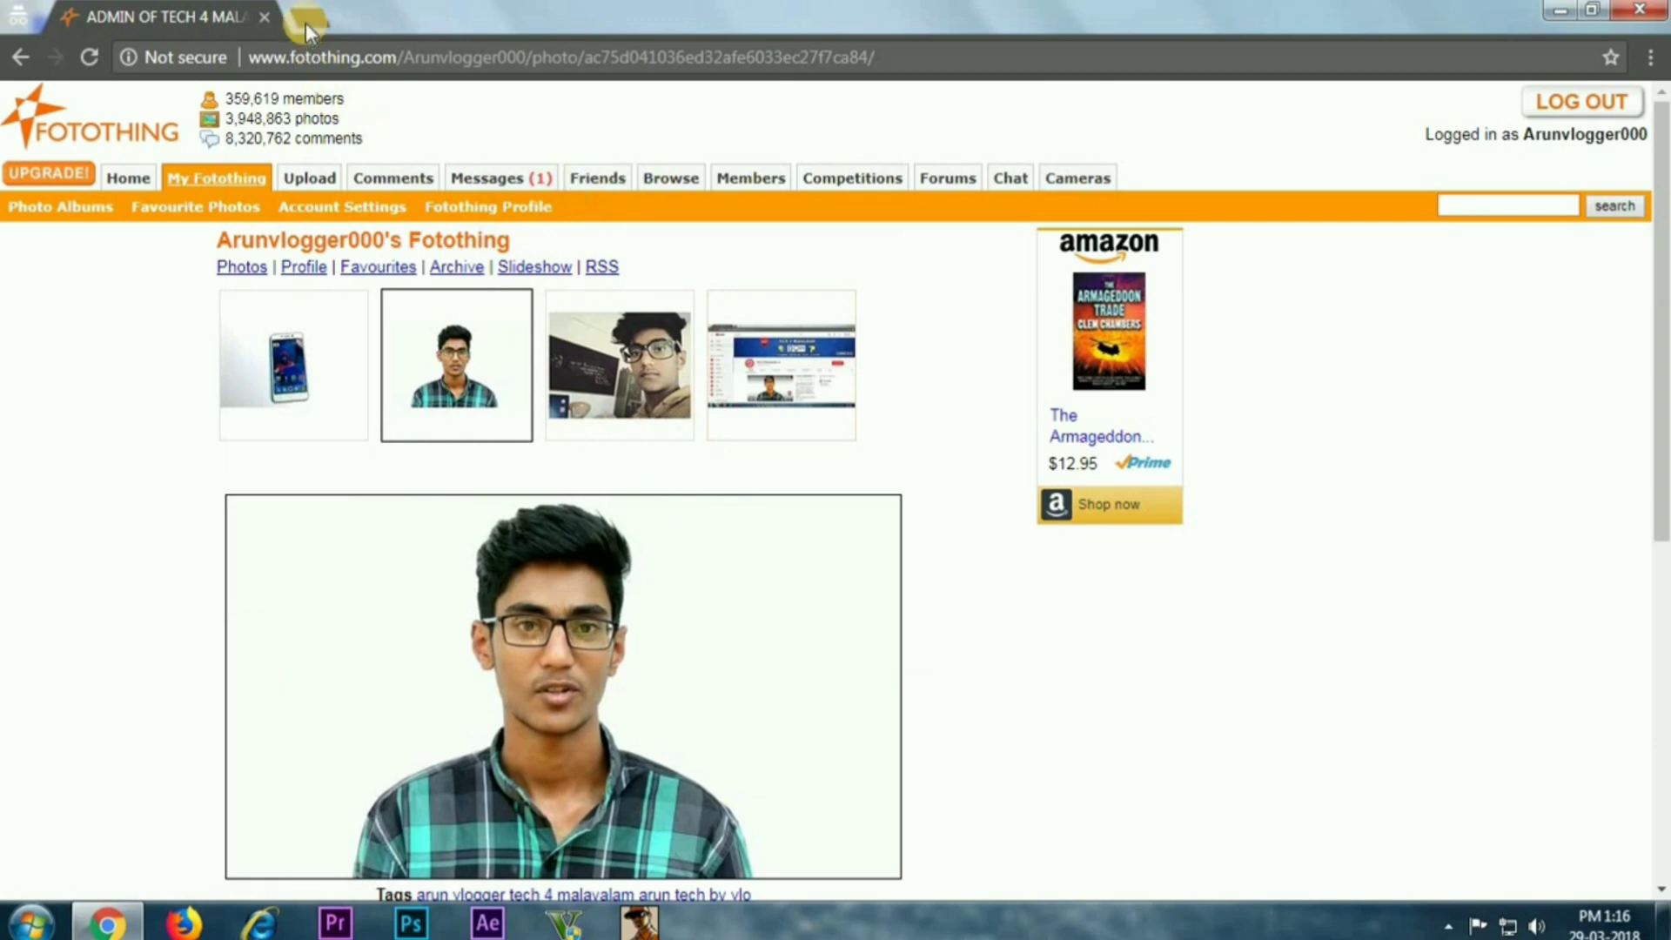
# In a new incognito tab, search Google Images for 'TECH 4 MALAYALAM'
pyautogui.click(305, 15)
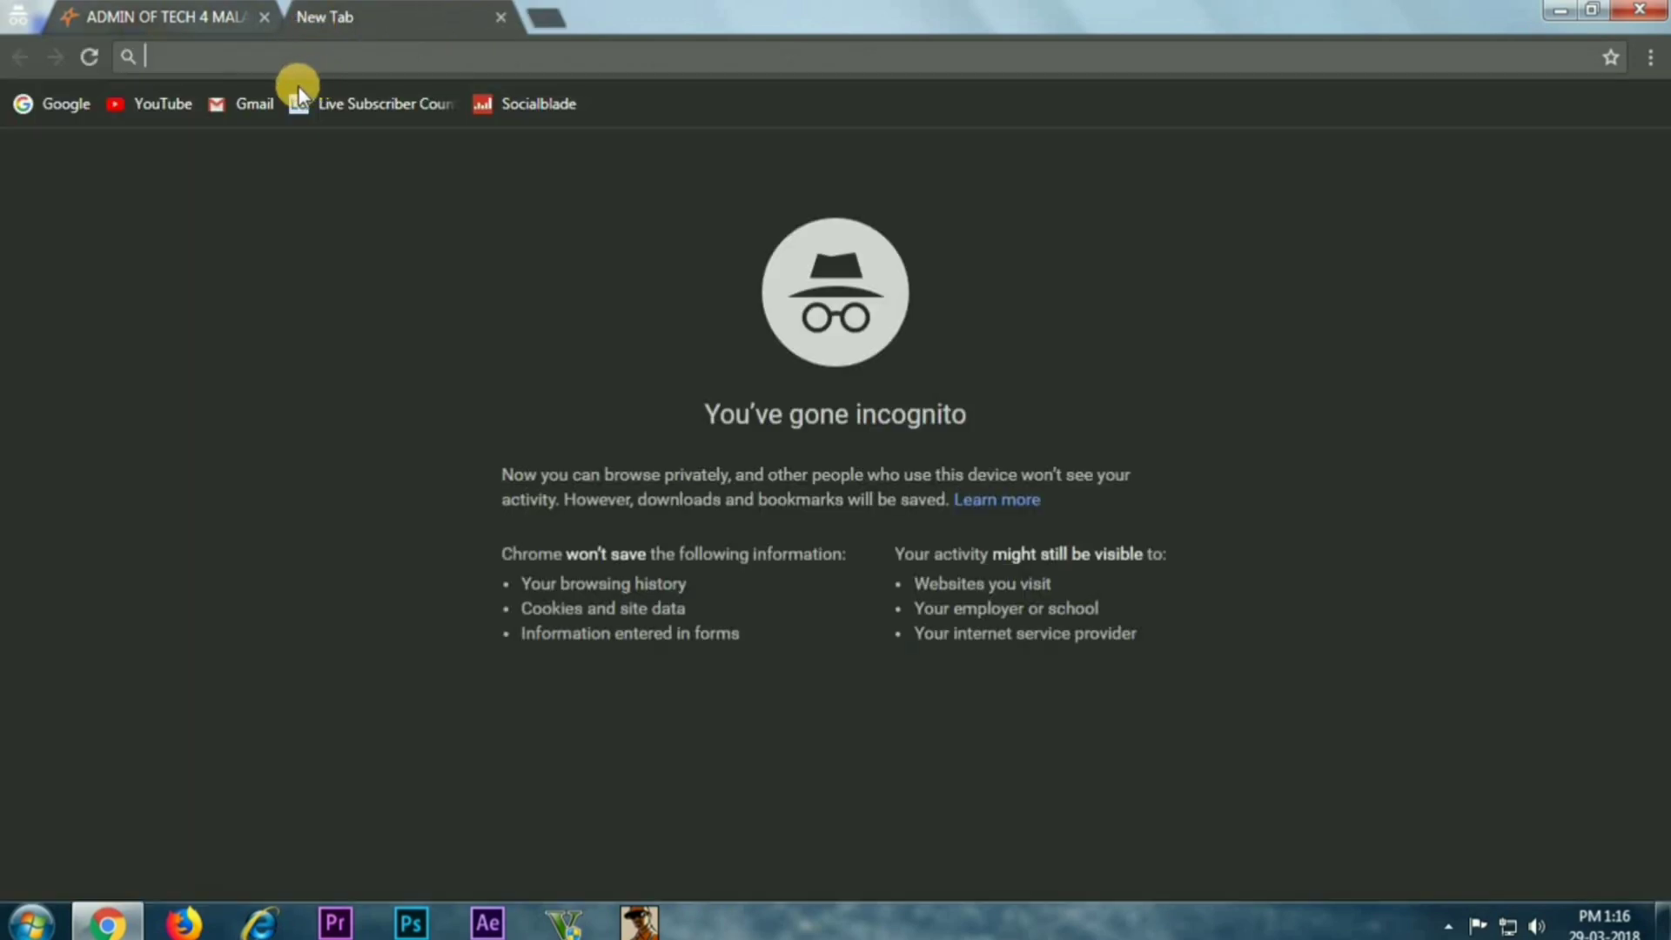
pyautogui.click(52, 103)
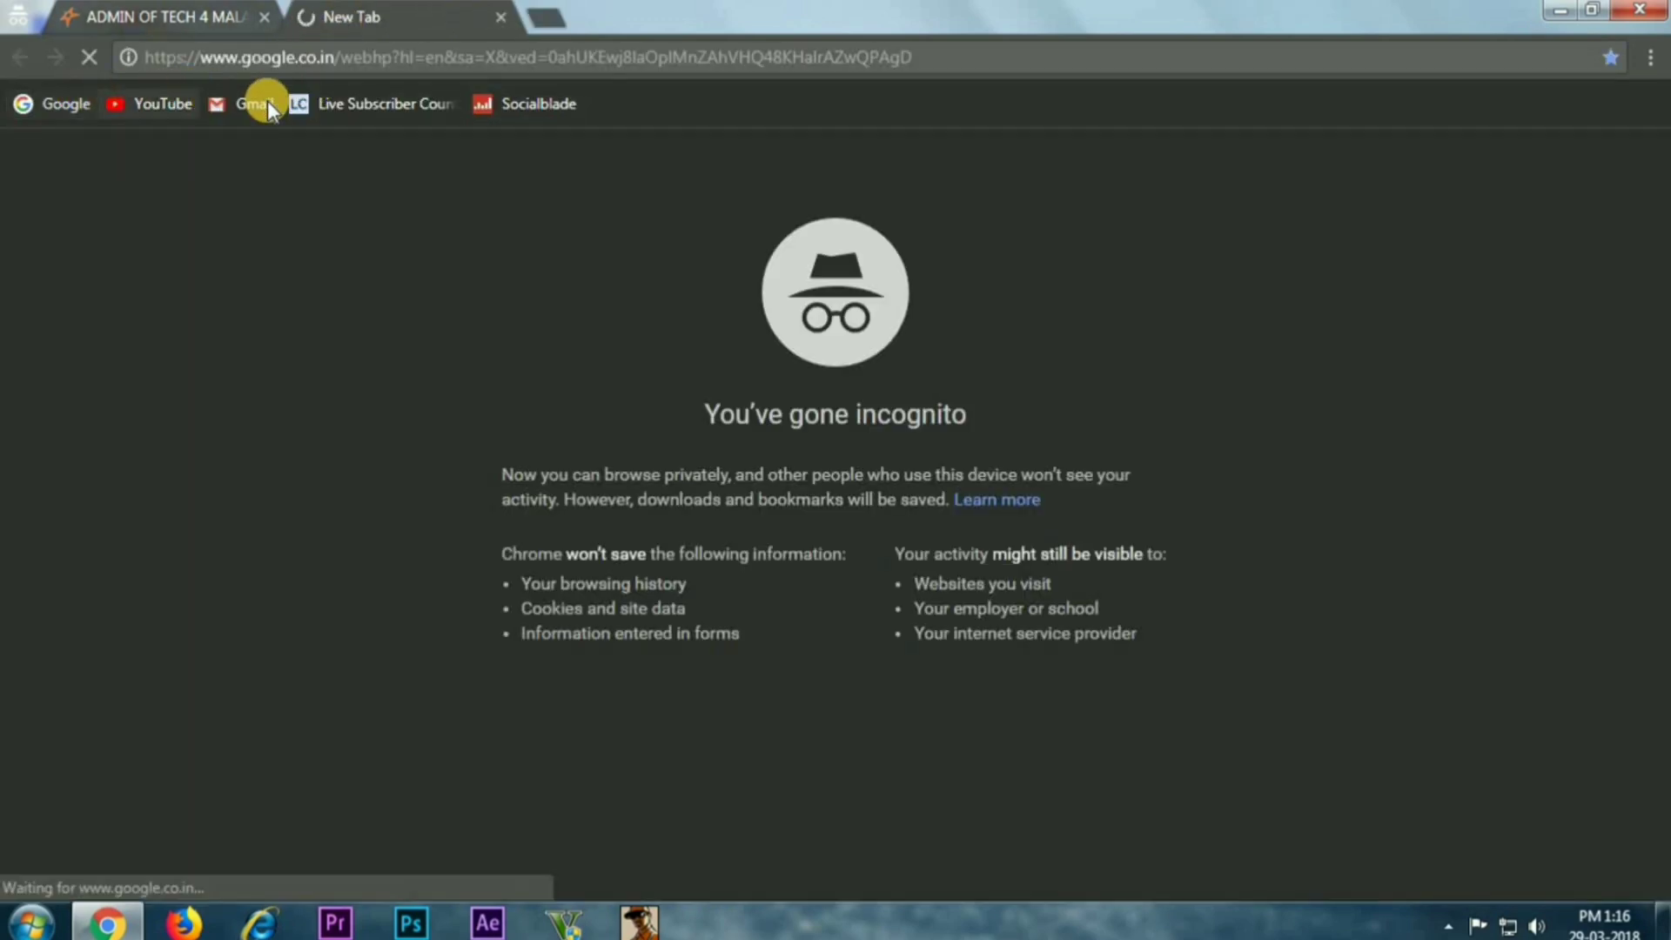
pyautogui.write('TEC')
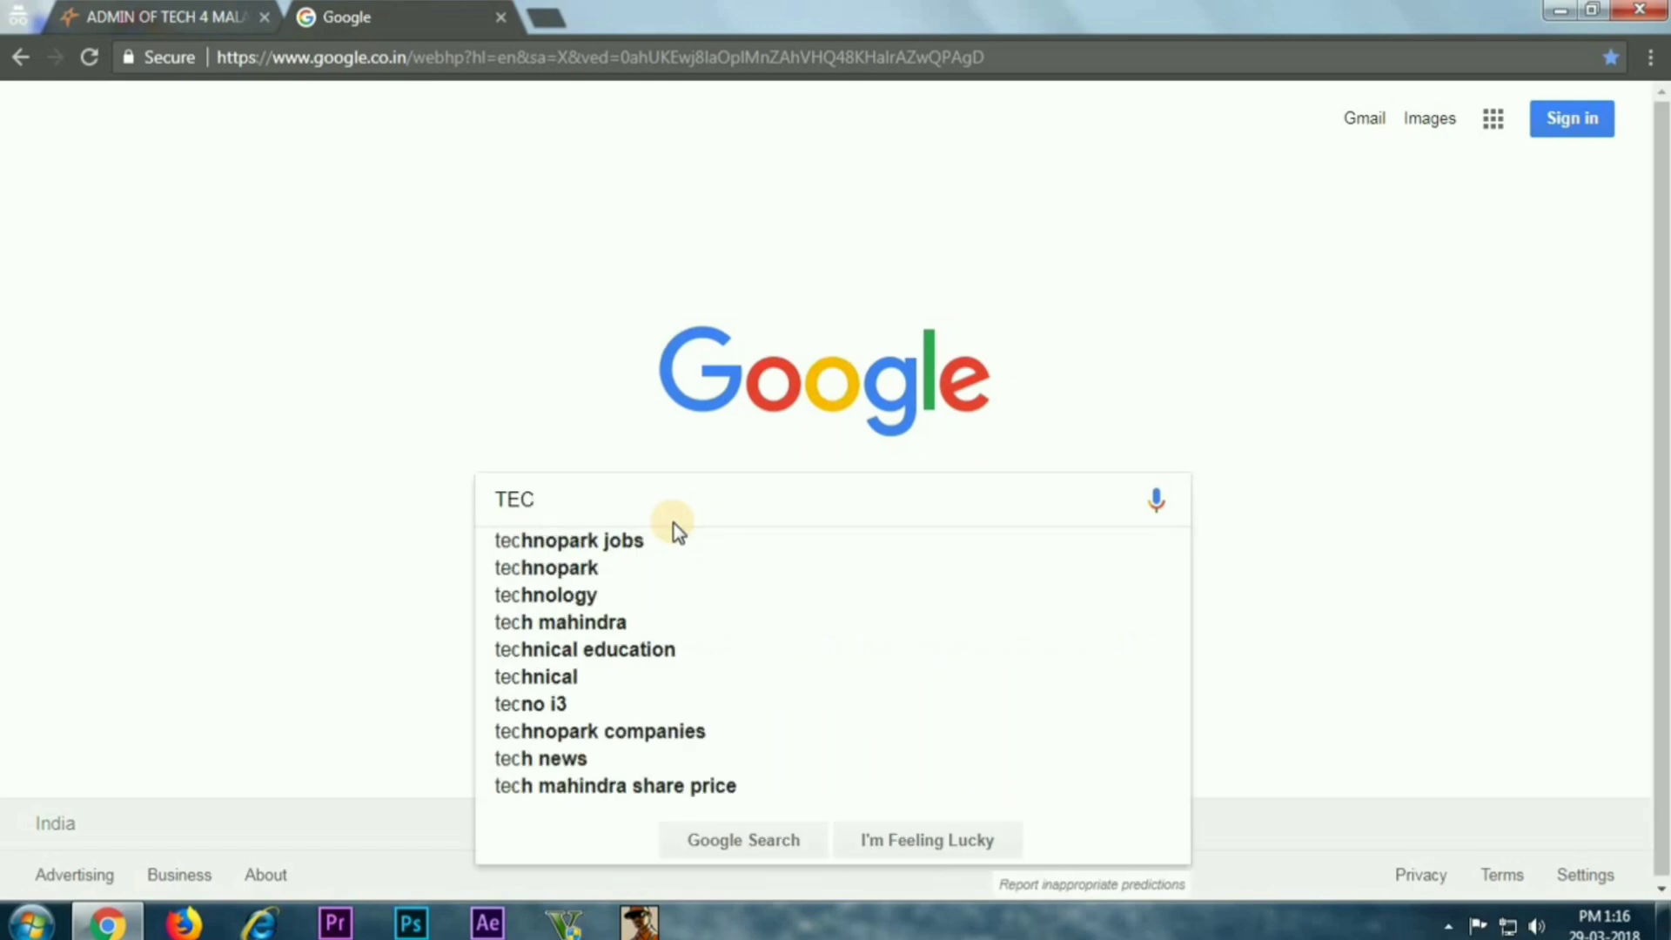
pyautogui.write('H 4 MALAYALAM')
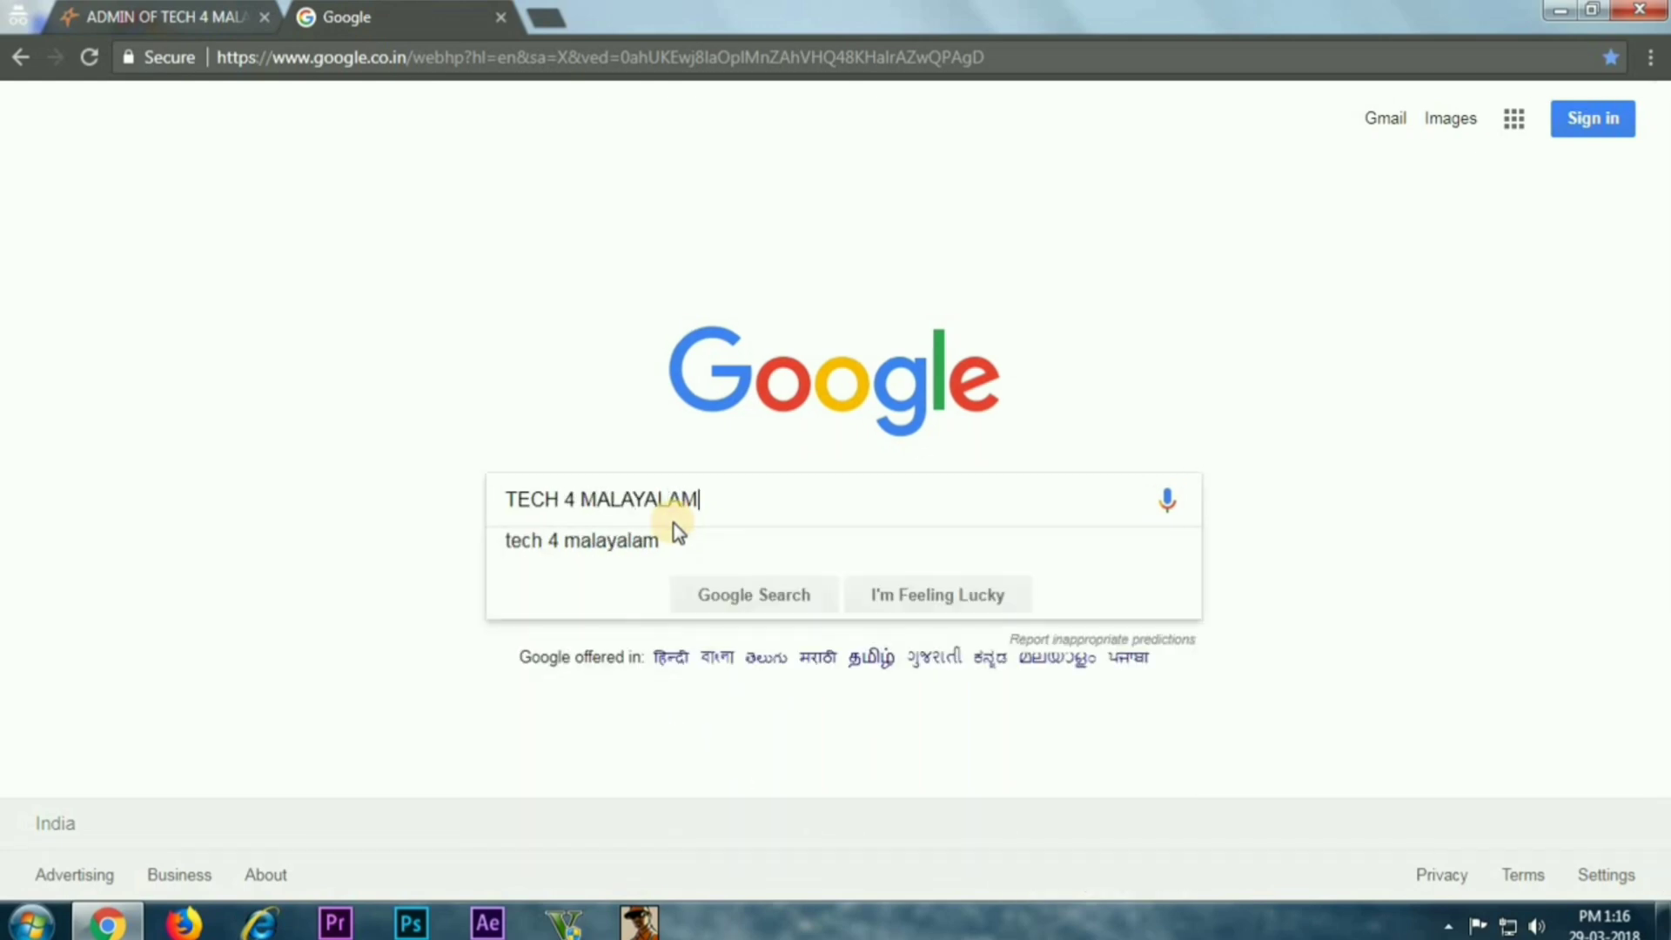
pyautogui.press('Return')
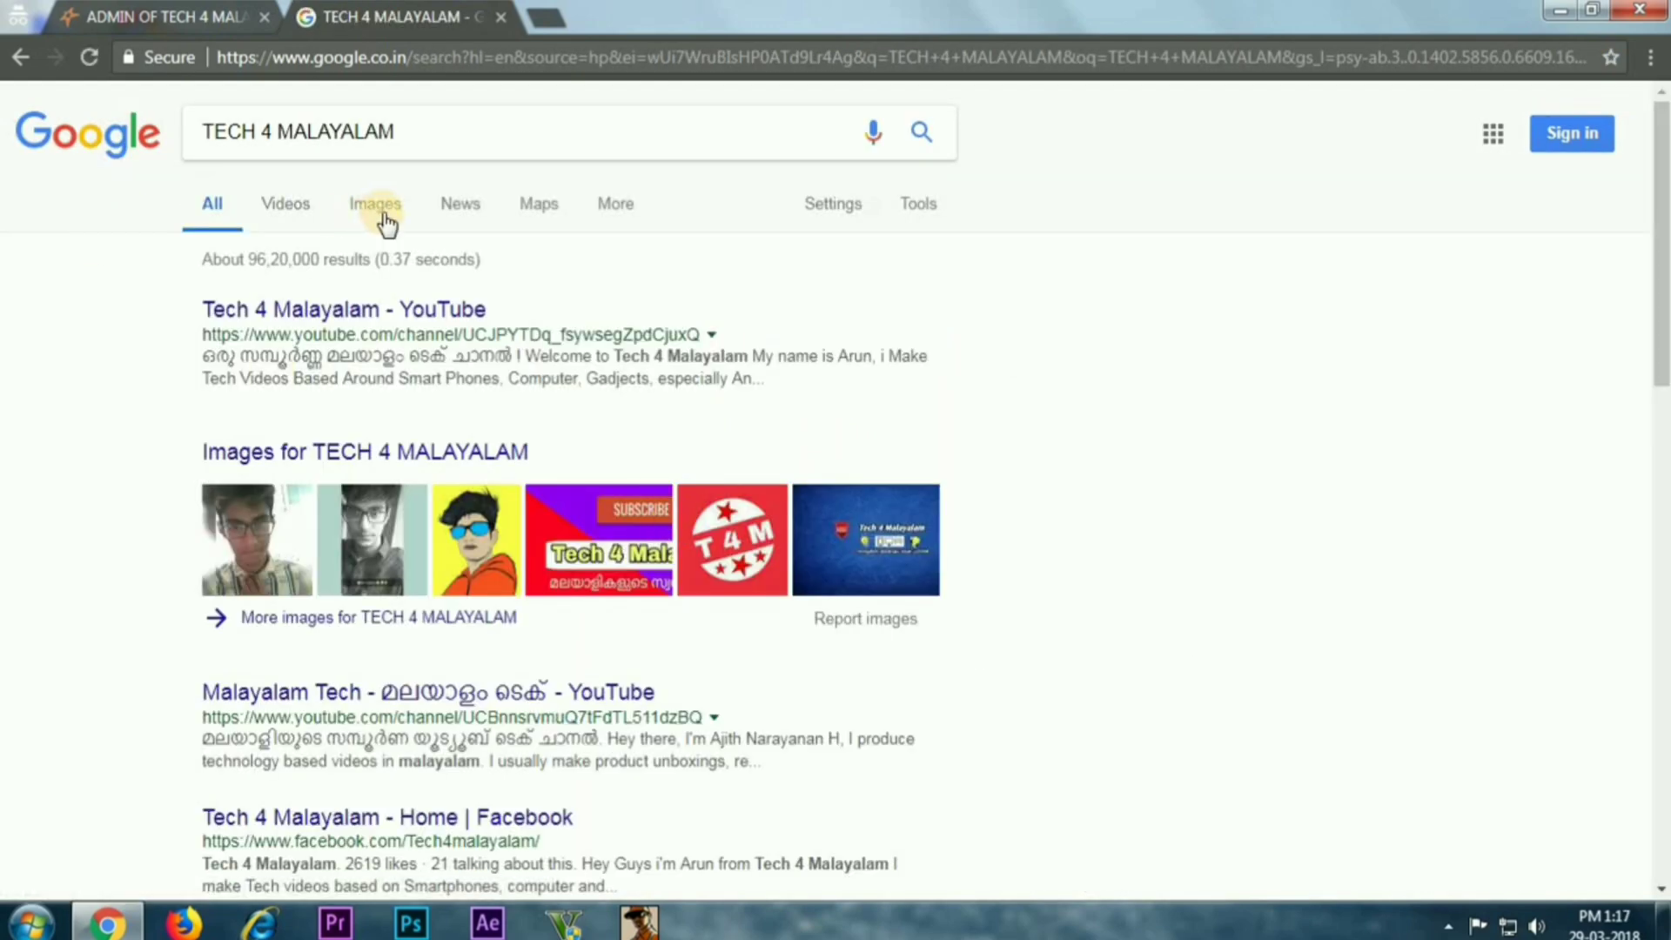
pyautogui.click(376, 209)
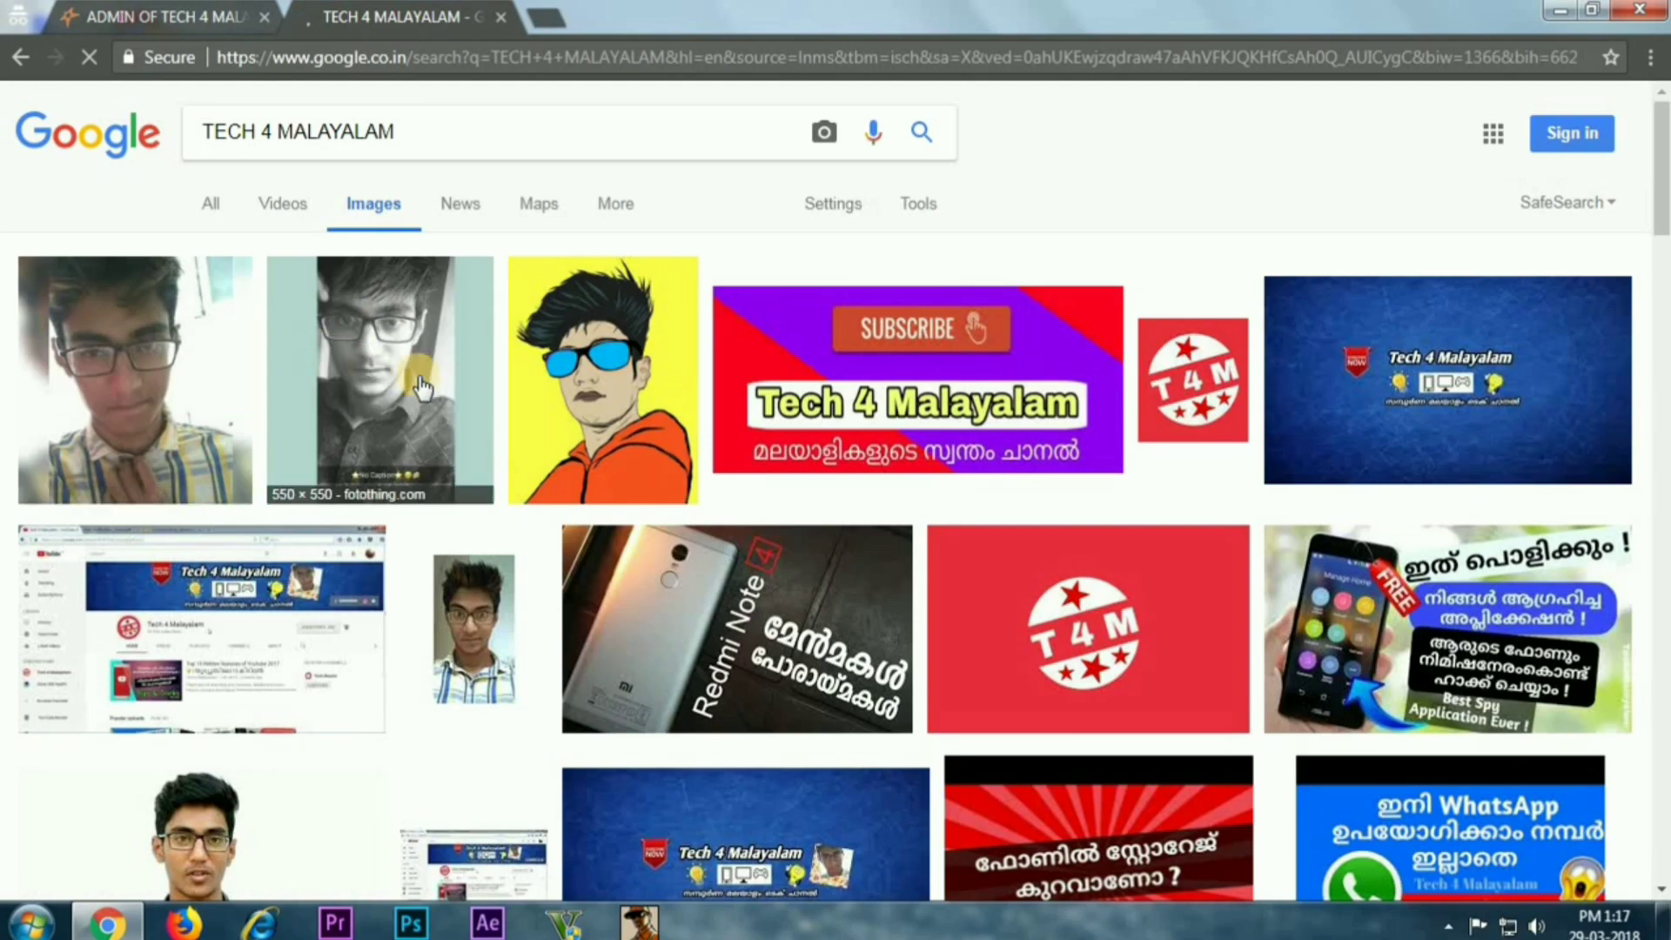
# Expand the black-and-white portrait result and view its Fotothing source page
pyautogui.click(348, 355)
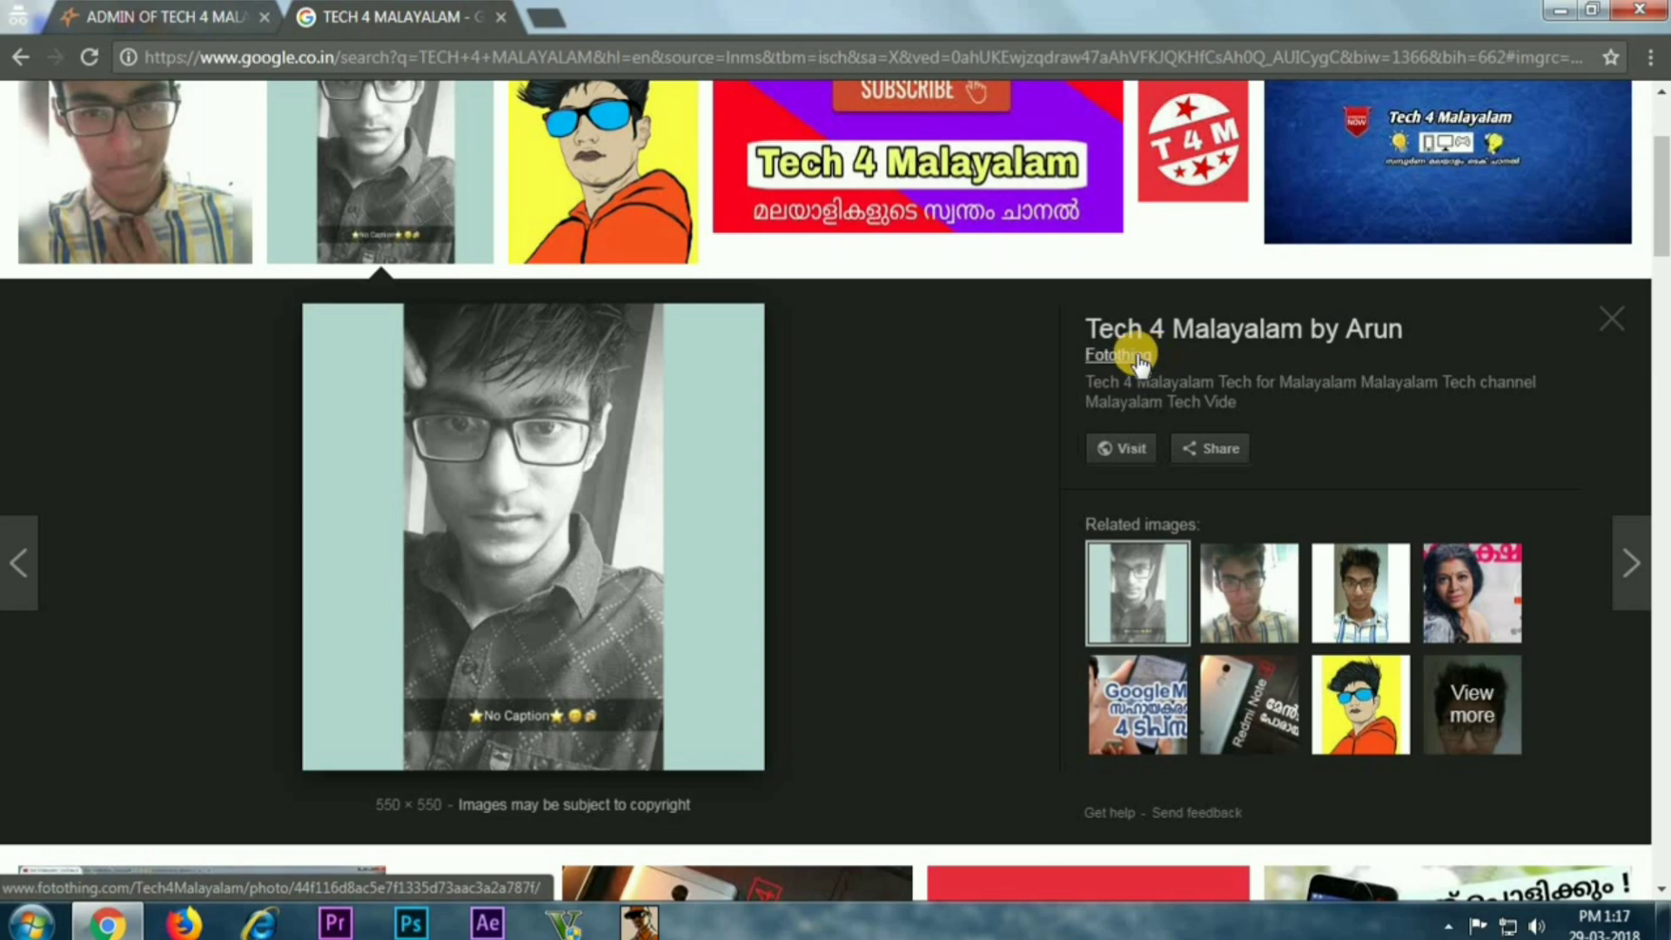
pyautogui.click(1196, 332)
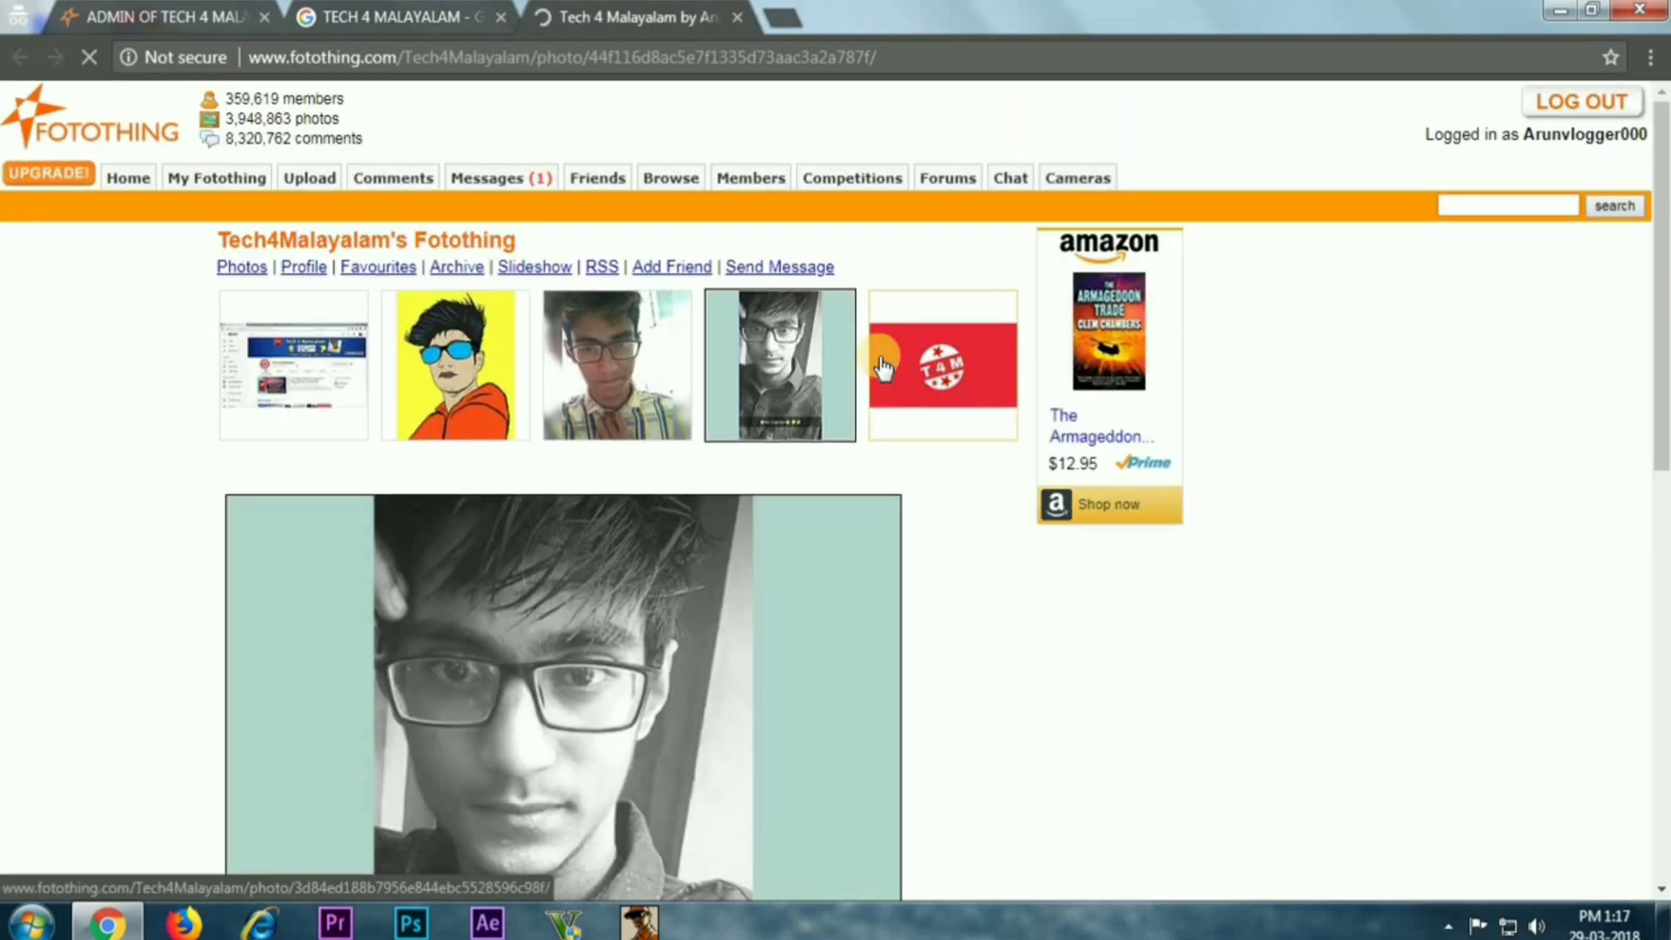
pyautogui.scroll(-7, 708, 328)
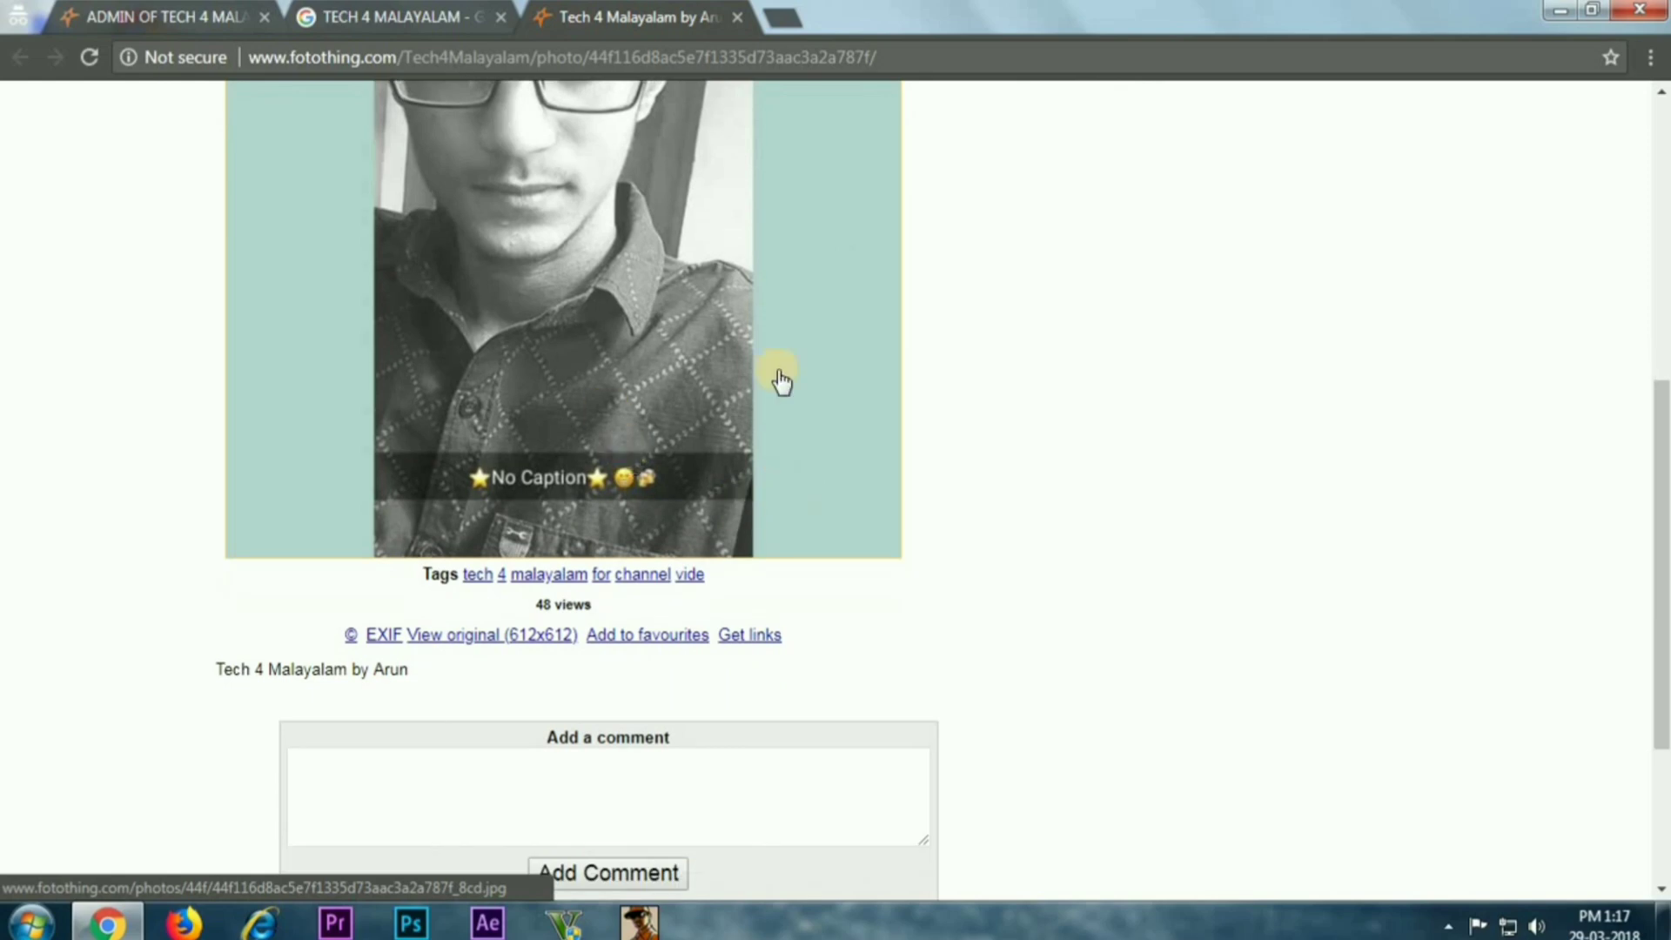
pyautogui.scroll(6, 781, 381)
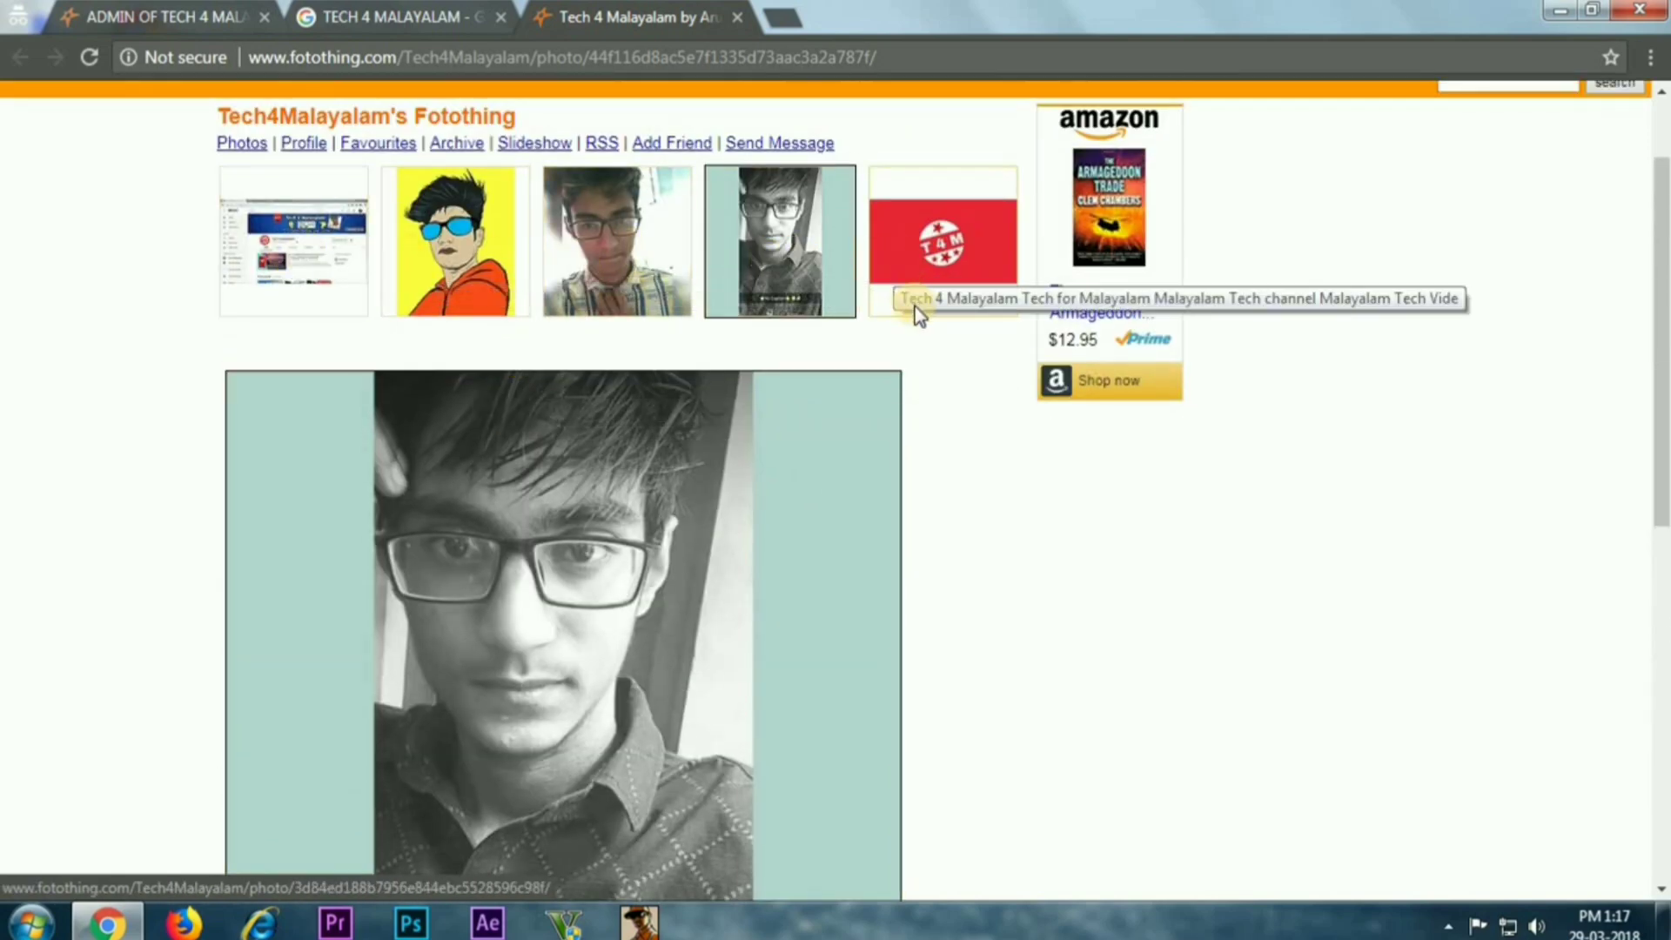
pyautogui.scroll(-8, 916, 315)
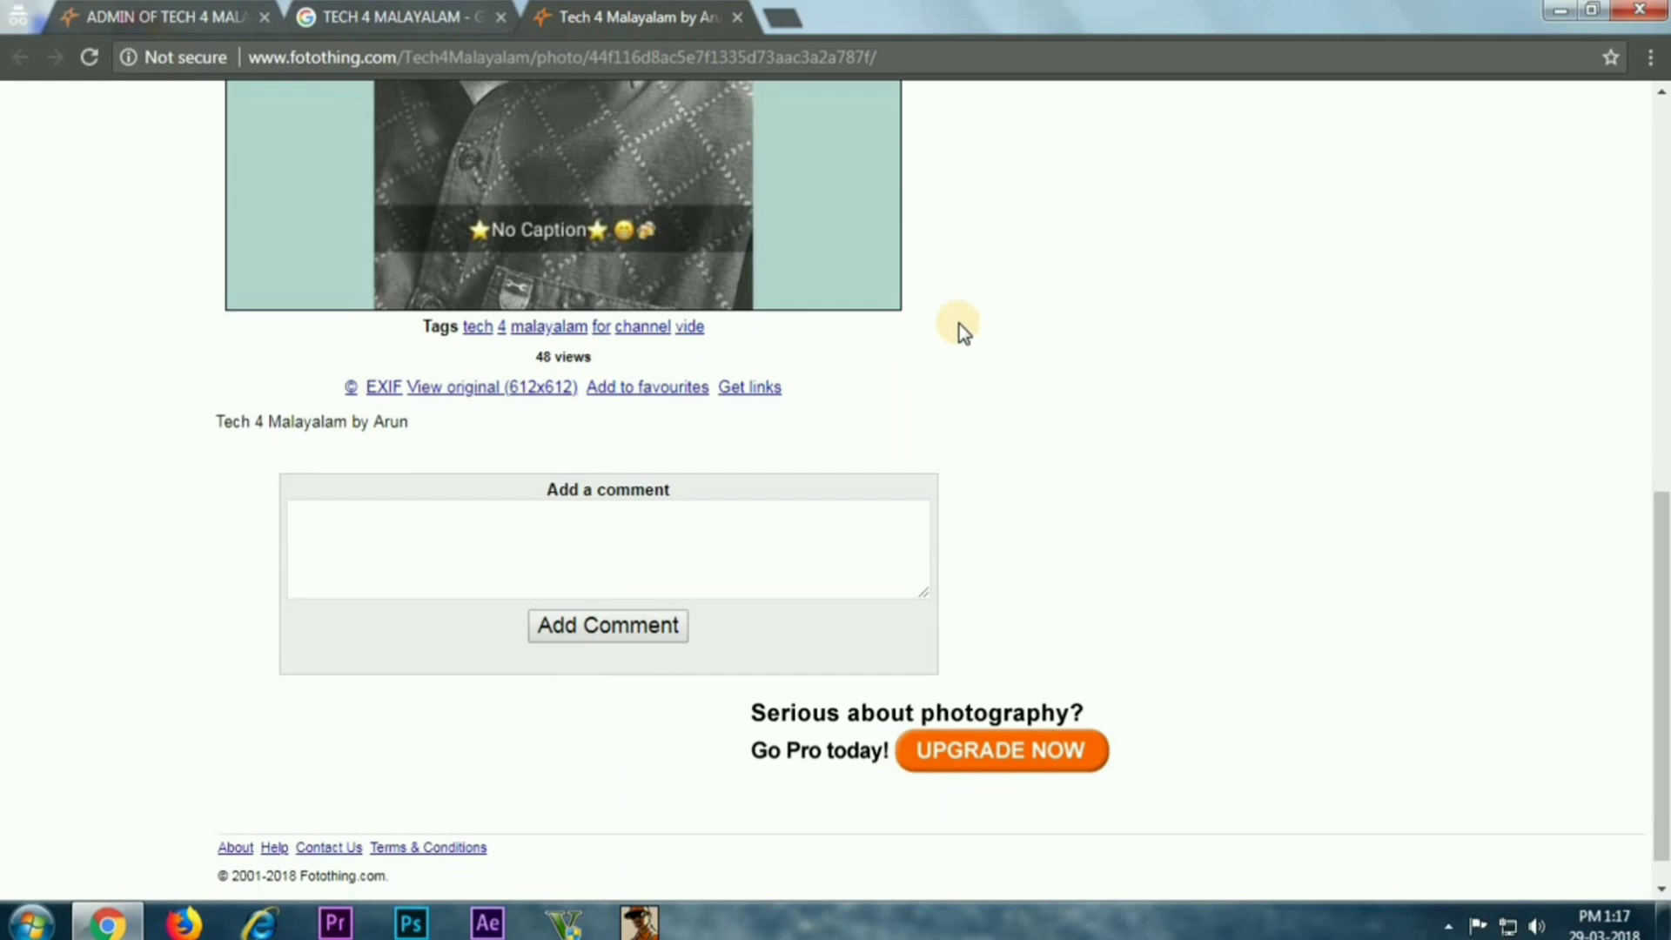
pyautogui.scroll(8, 959, 323)
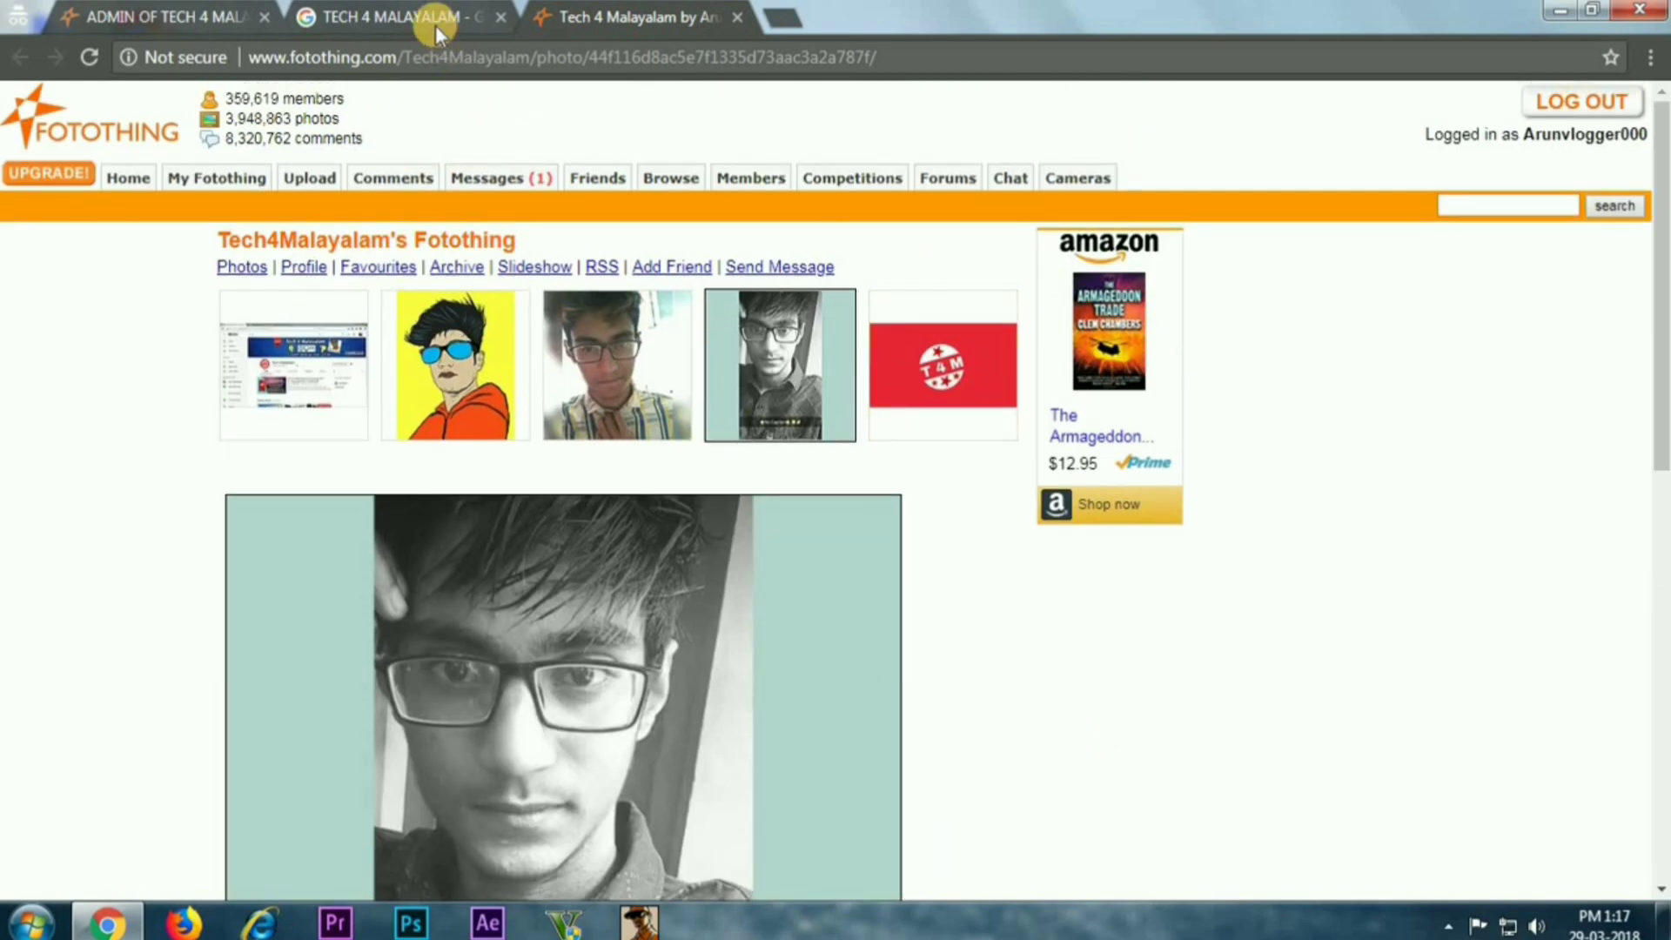
# Back in Google Images, expand the newly uploaded fotothing.com portrait captioned 'admin of tech 4 malayalam'
pyautogui.click(435, 19)
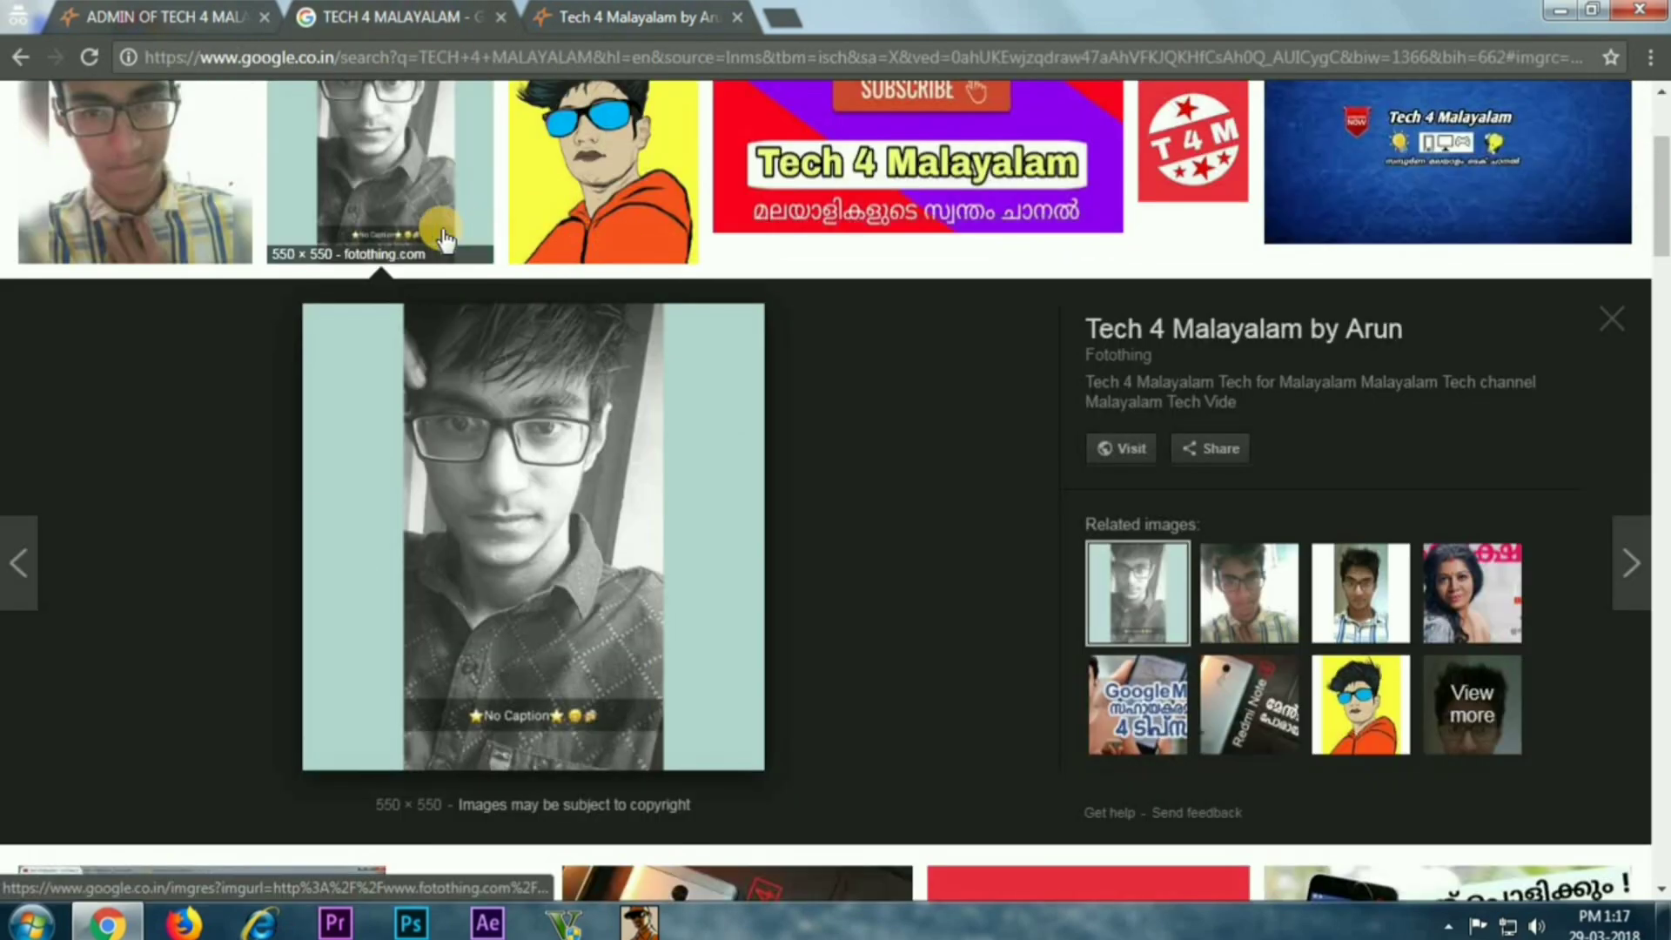
pyautogui.scroll(-1, 301, 257)
pyautogui.scroll(-8, 301, 253)
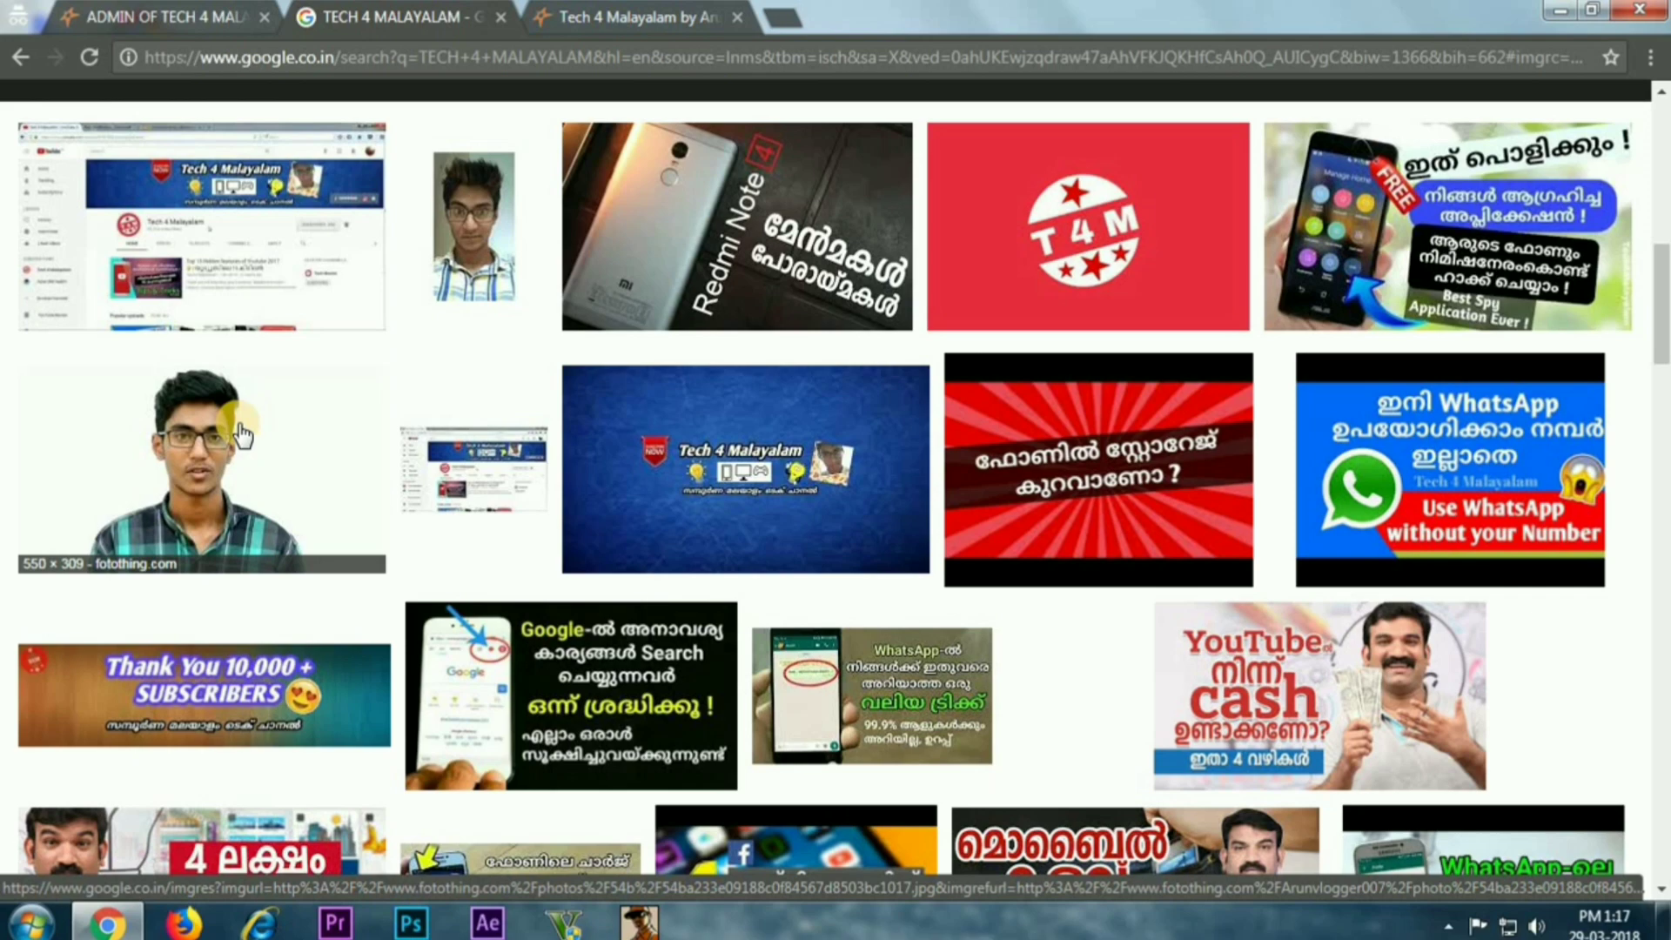
pyautogui.click(239, 429)
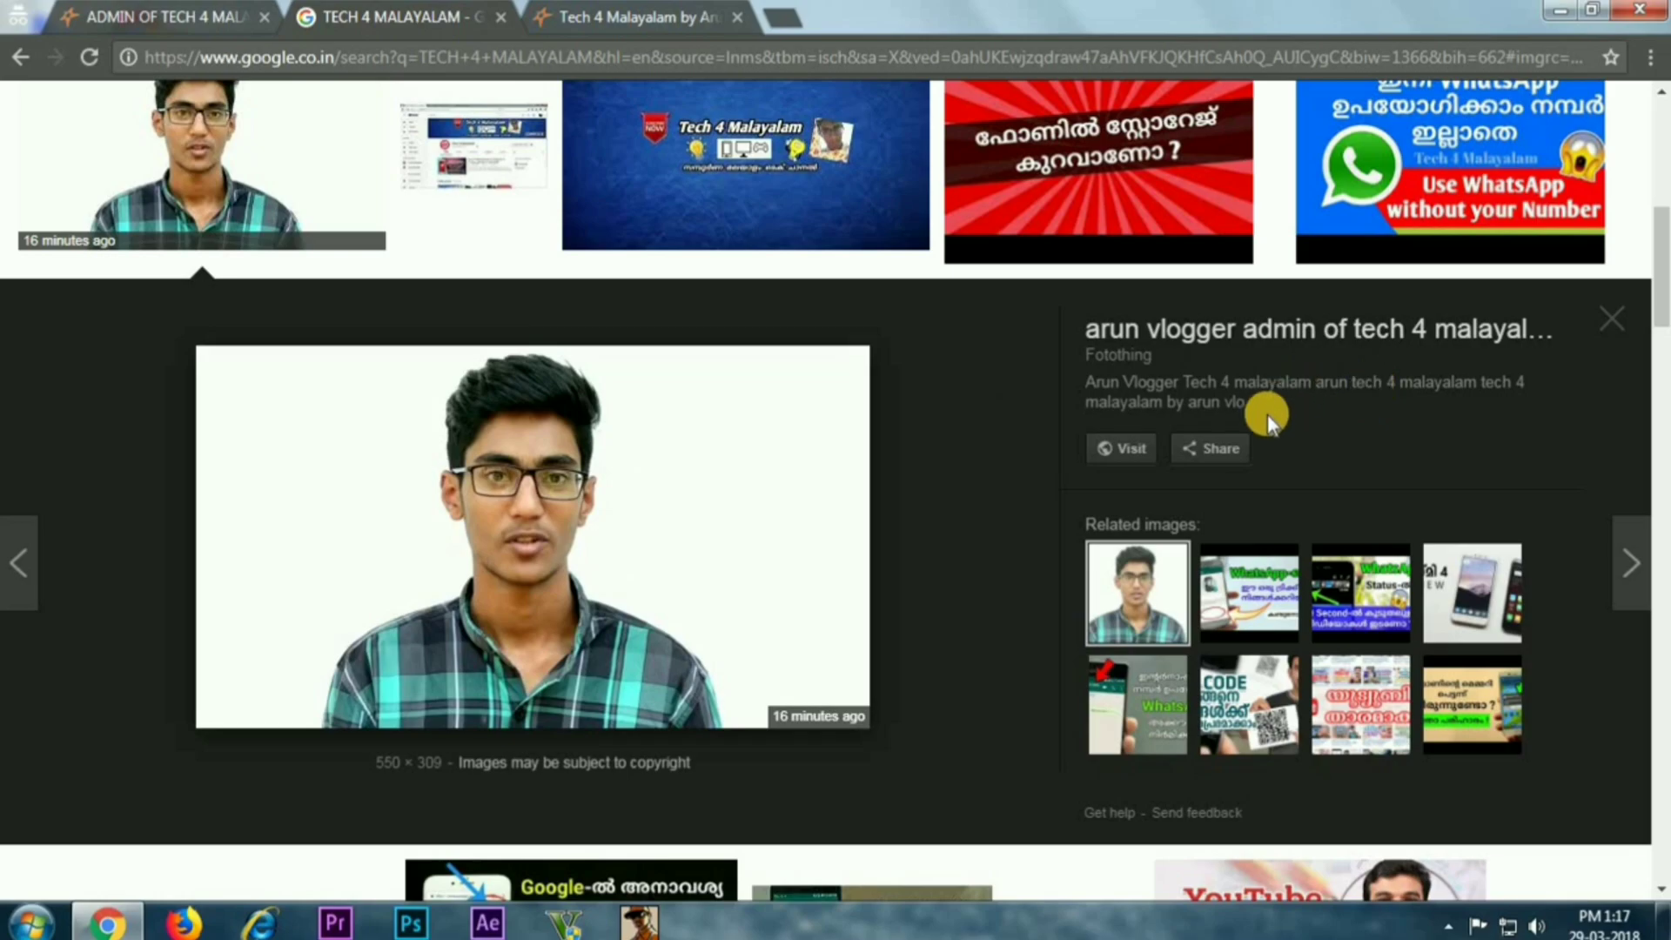
pyautogui.scroll(-4, 1218, 413)
pyautogui.scroll(3, 1099, 383)
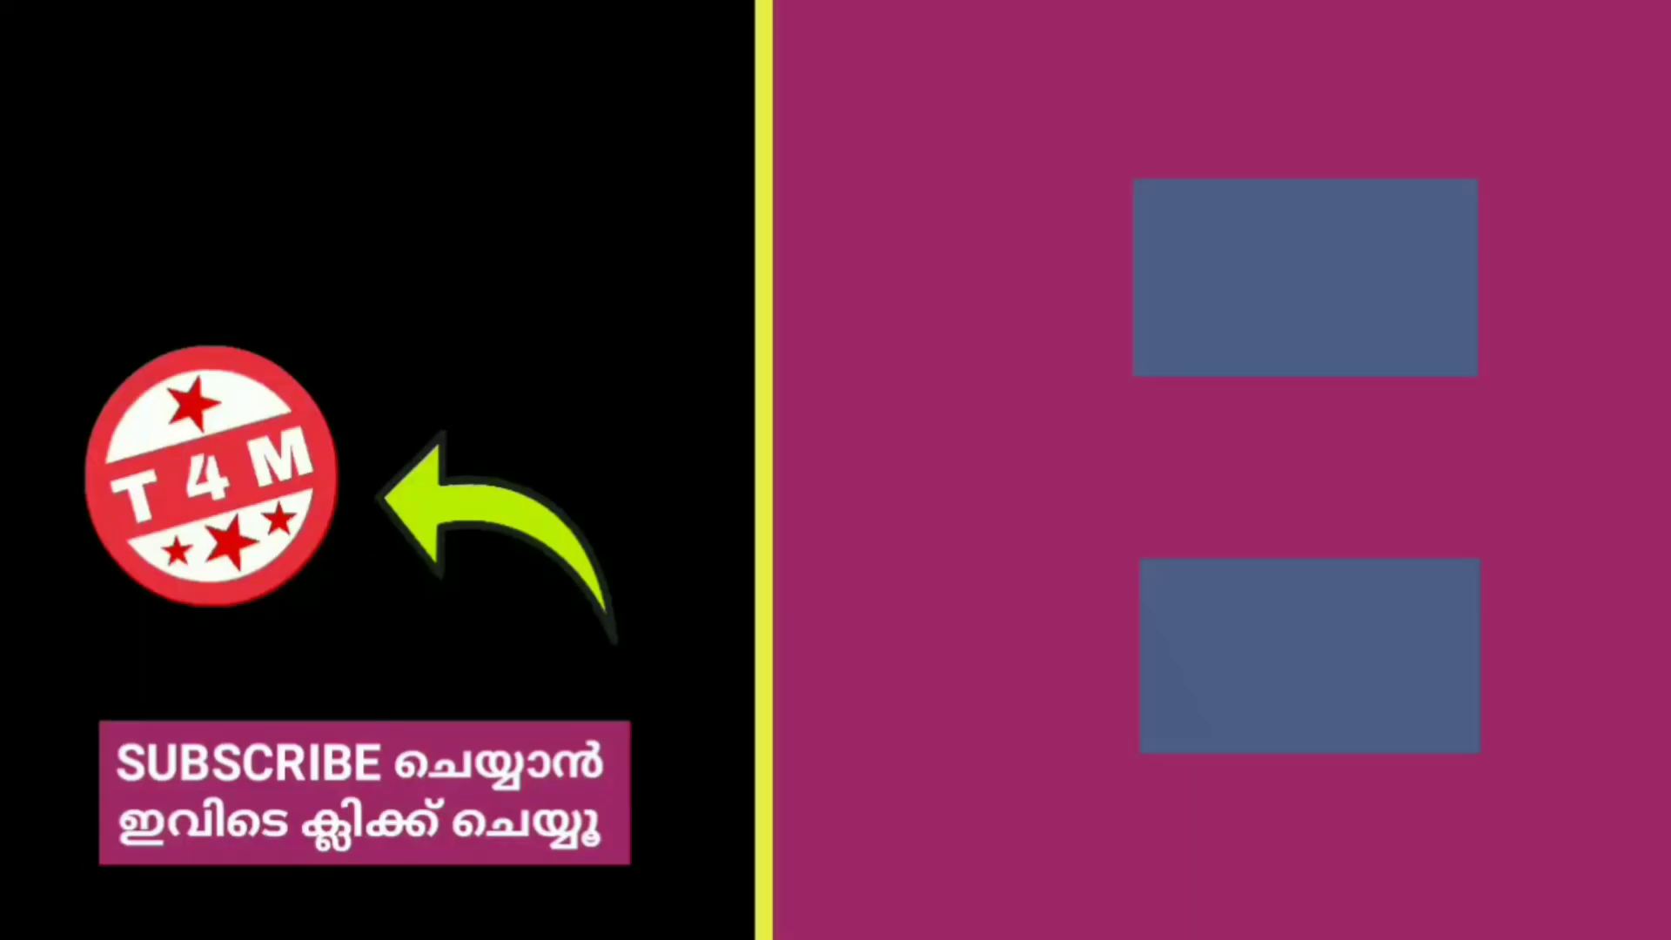